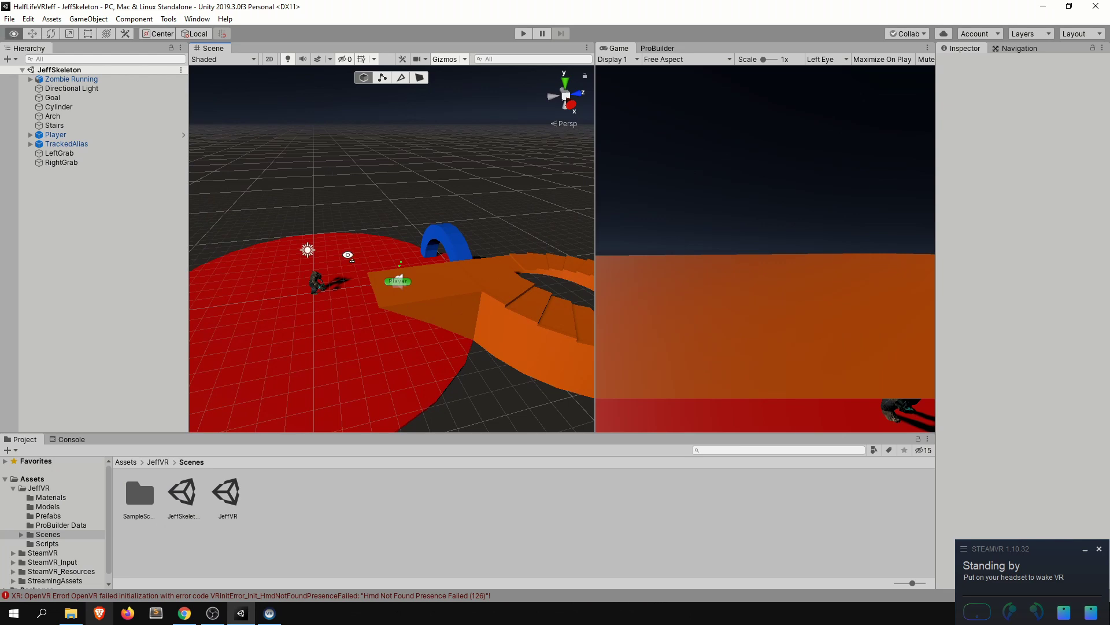
right_click_drag(457, 331, 141, 342)
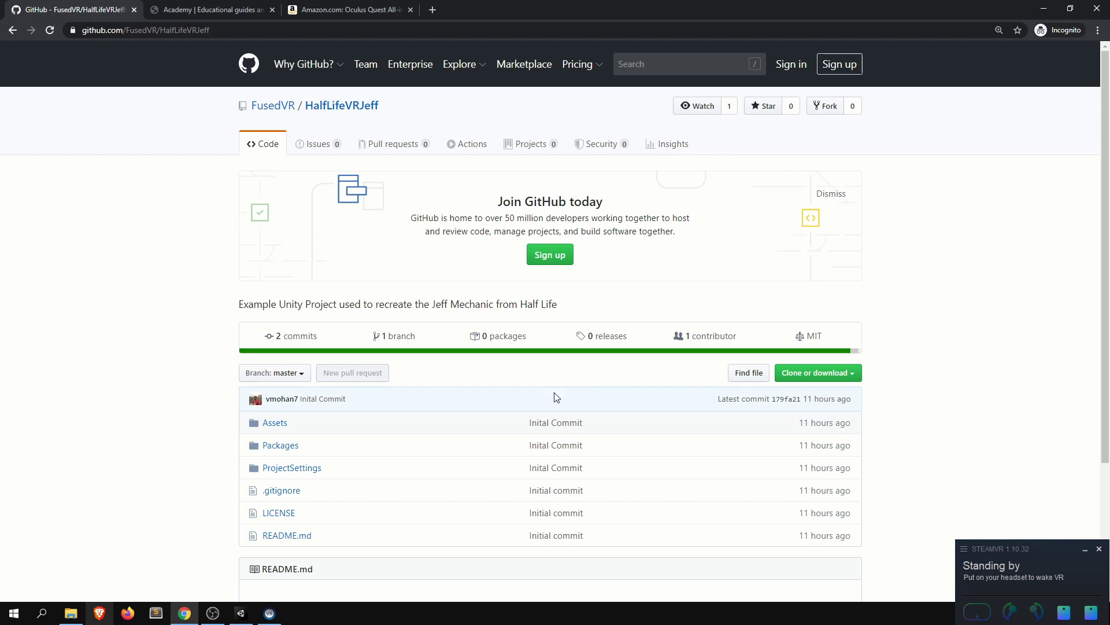
Review the VRTK Academy home and How-to Guides pages and the Oculus Quest listing on Amazon, and close the browser
left_click(243, 12)
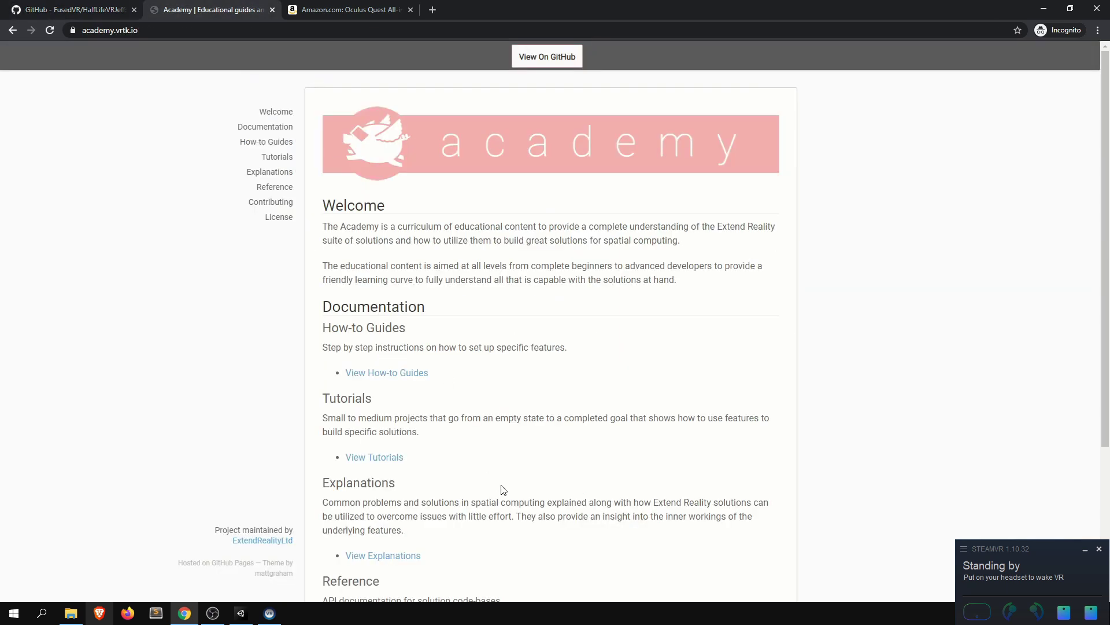
left_click(424, 373)
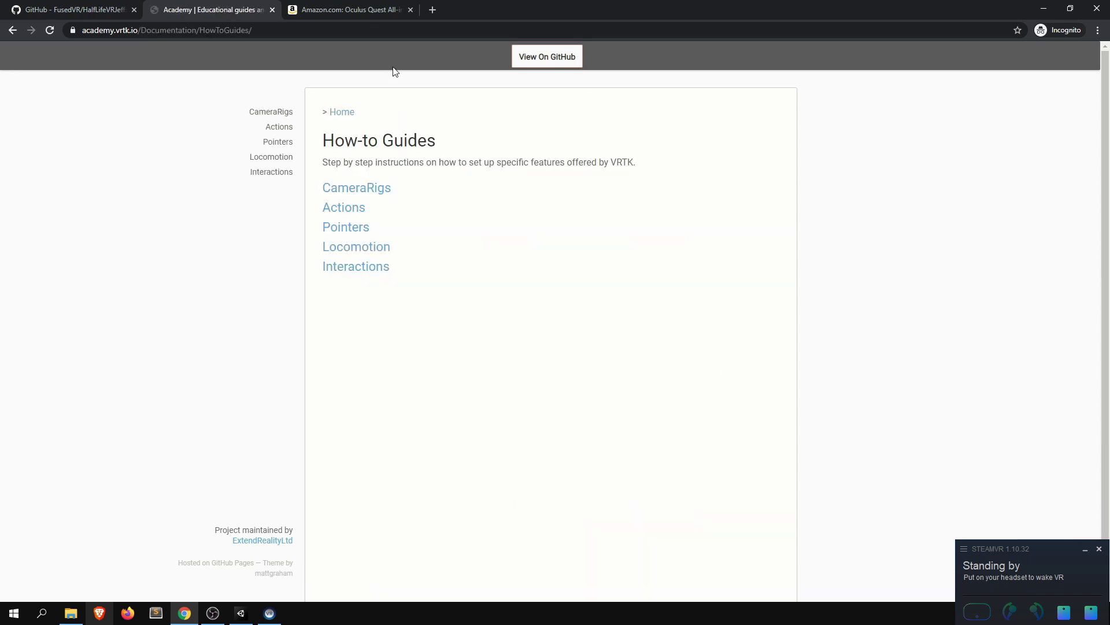
left_click(338, 111)
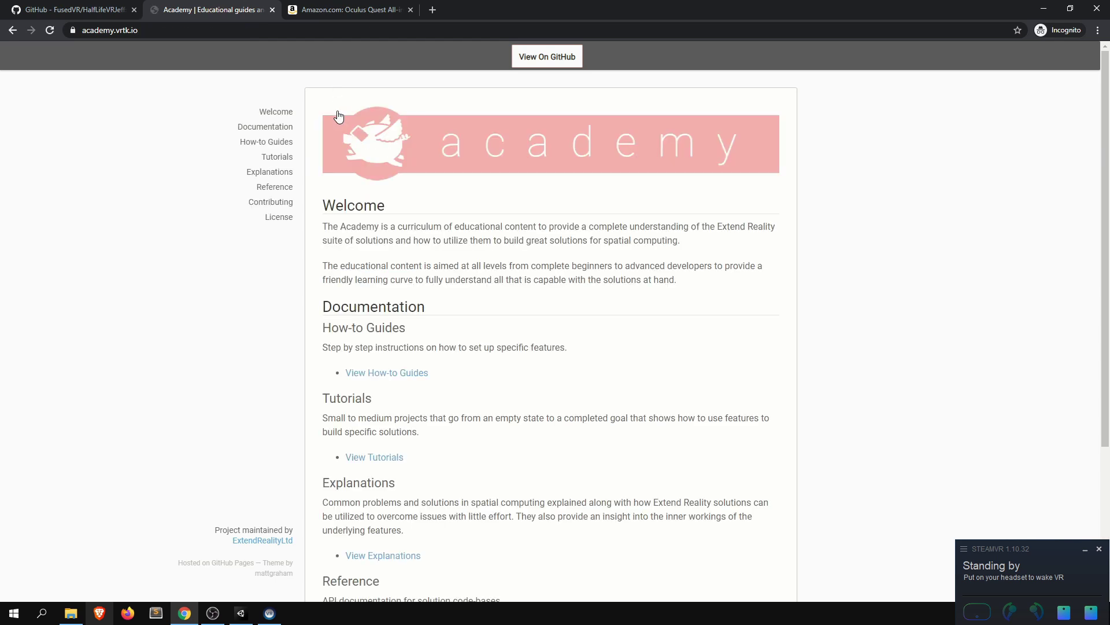
scroll(469, 280, "down", 3)
scroll(454, 300, "up", 4)
key("ctrl+Tab")
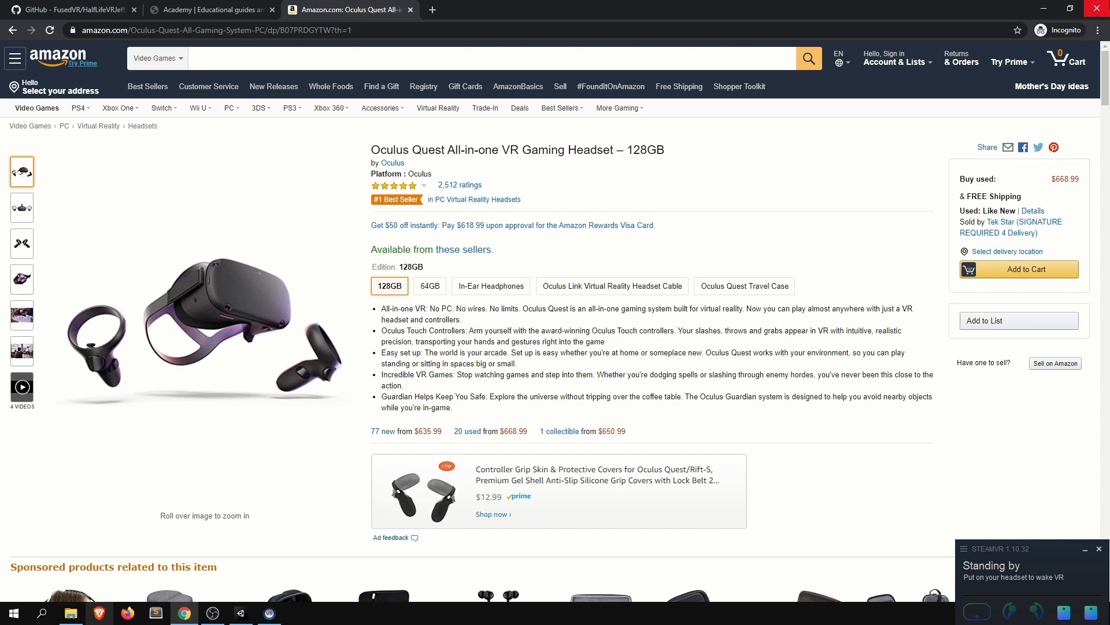
left_click(1097, 8)
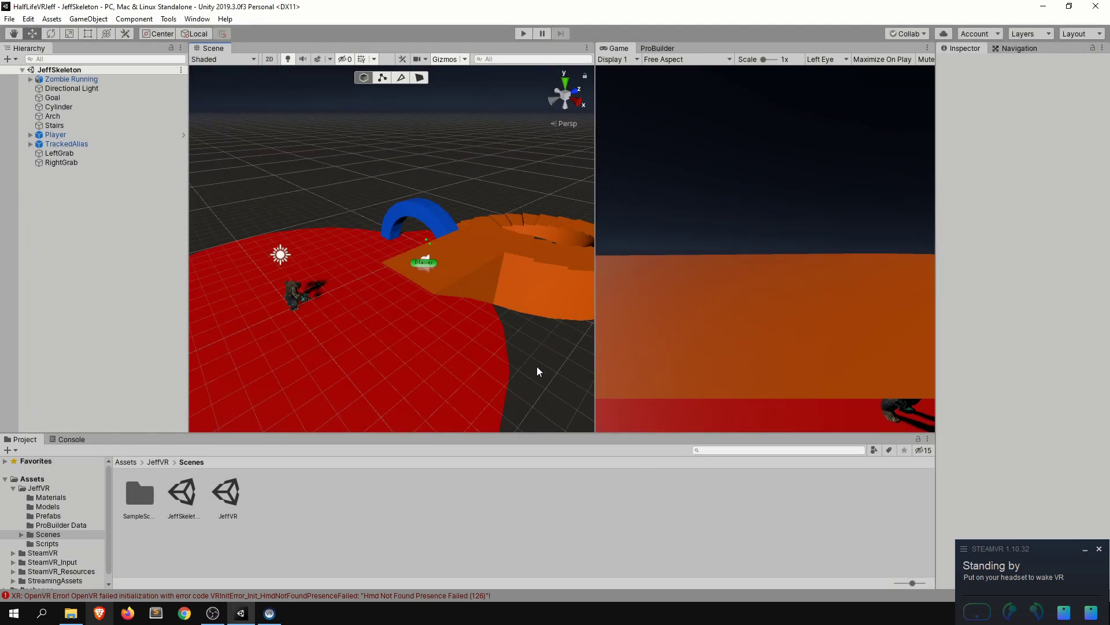
Show the contents of the JeffVR asset folder and inspect the floor cylinder and the stairs in the scene
right_click_drag(536, 366, 389, 355)
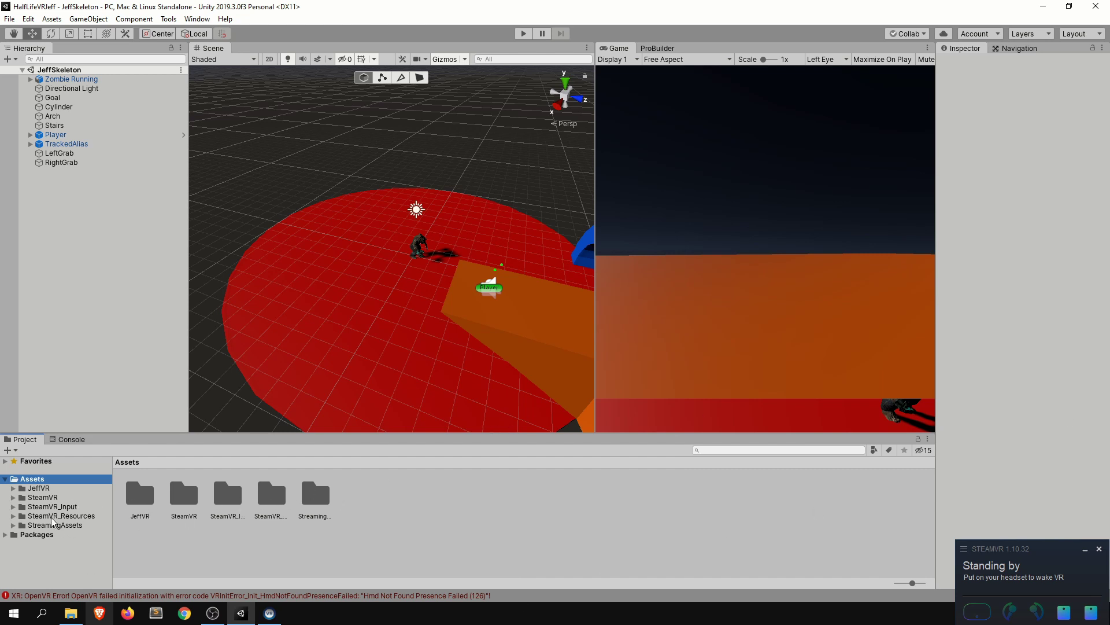
left_click(56, 491)
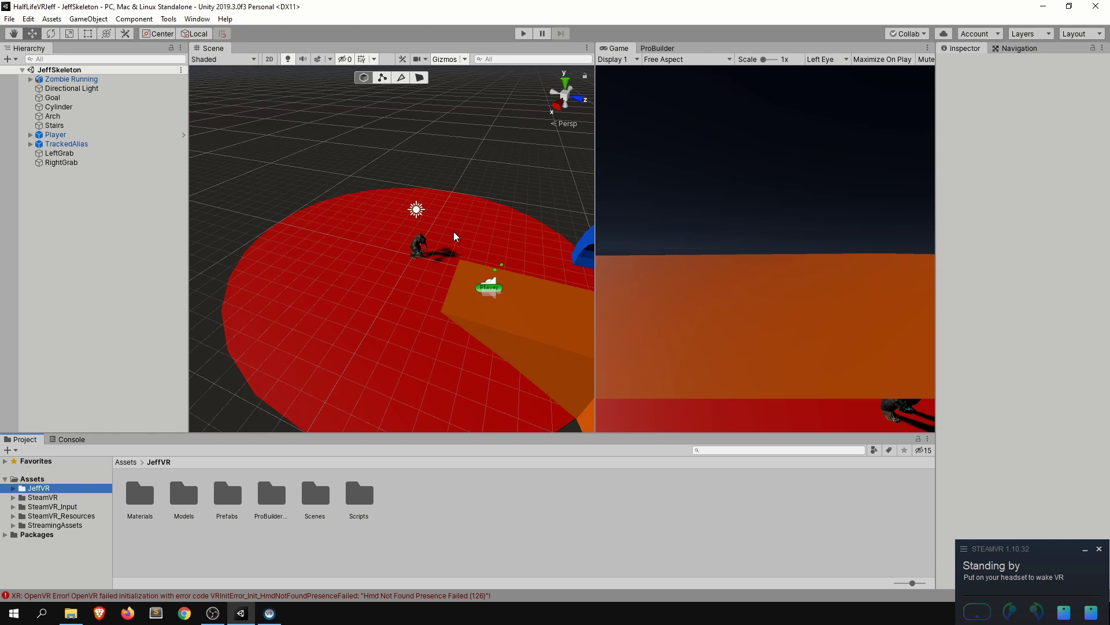
left_click_drag(422, 255, 474, 243, "alt")
left_click(541, 220)
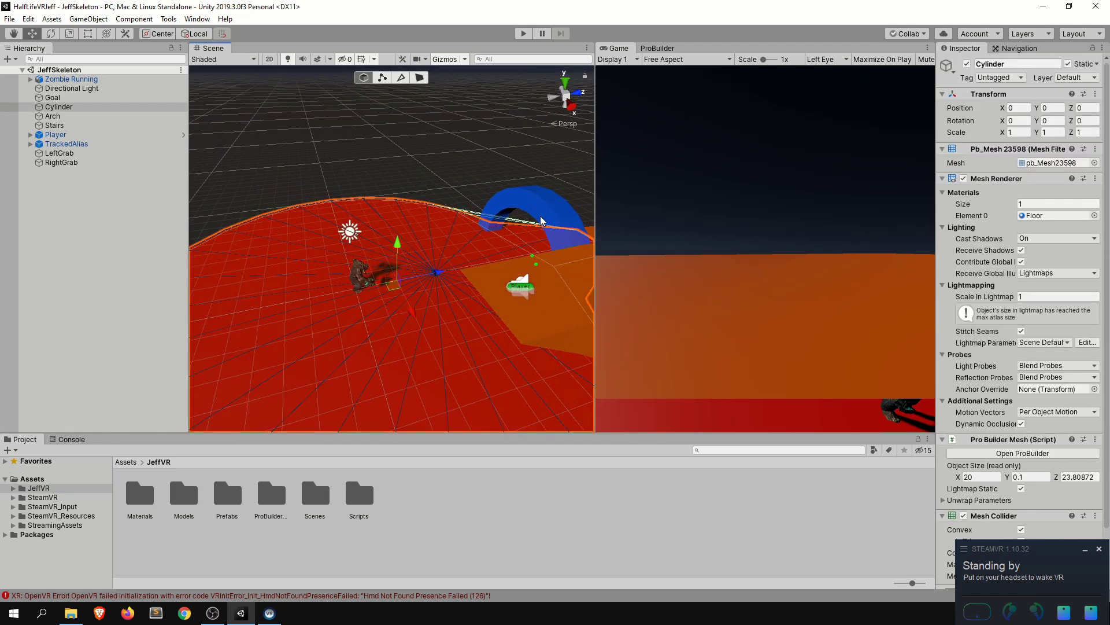
left_click(541, 220)
right_click_drag(541, 220, 587, 228)
left_click(524, 230)
right_click_drag(438, 297, 422, 300)
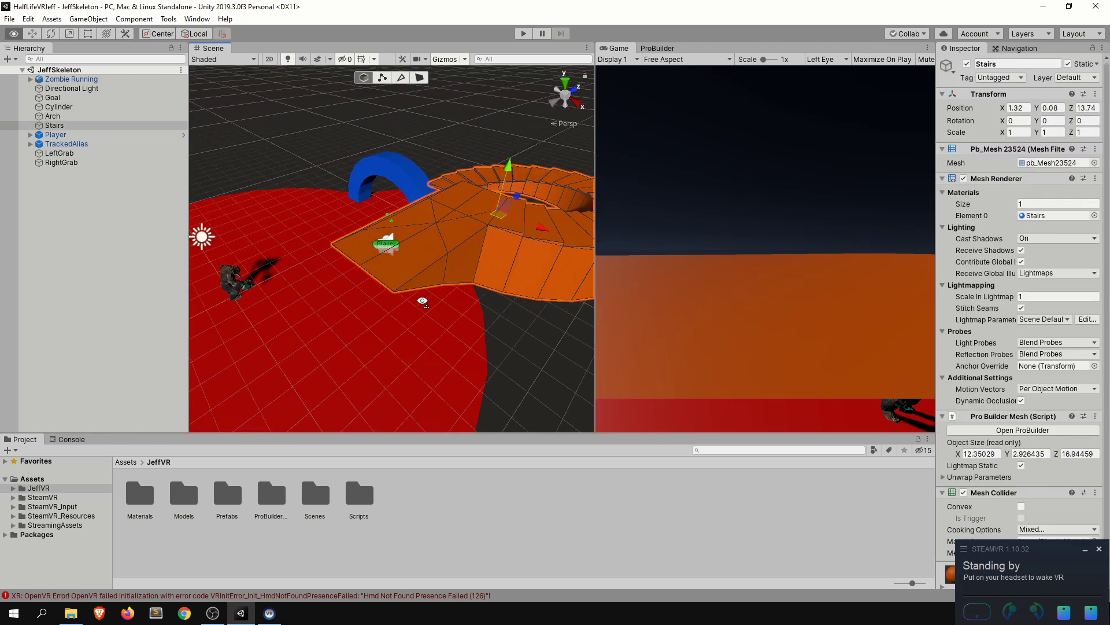
left_click_drag(423, 301, 396, 307, "alt")
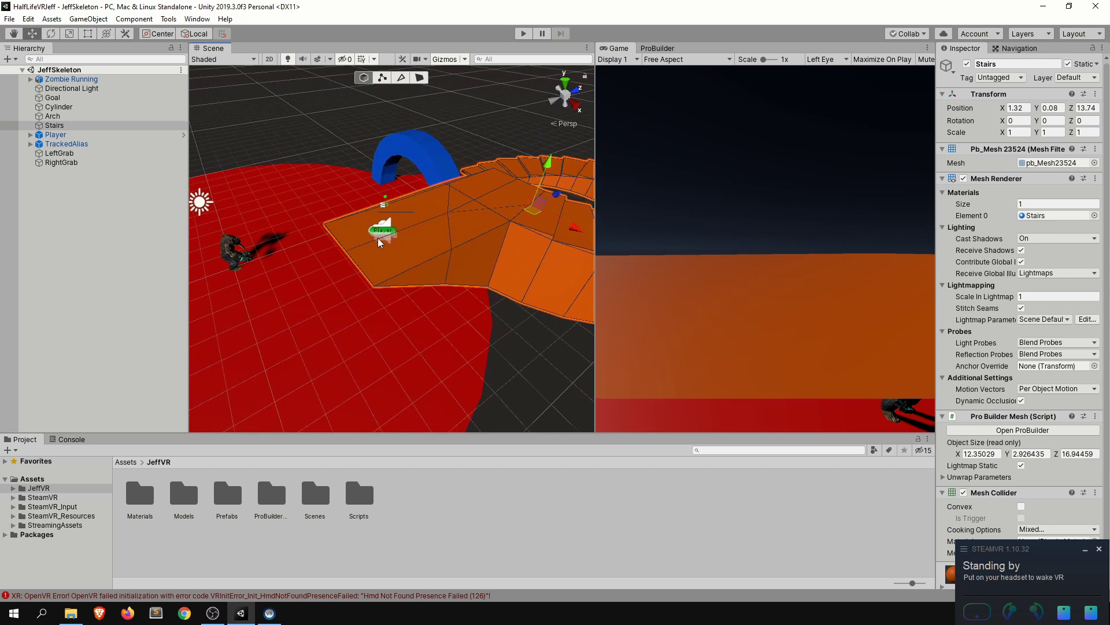
left_click(659, 48)
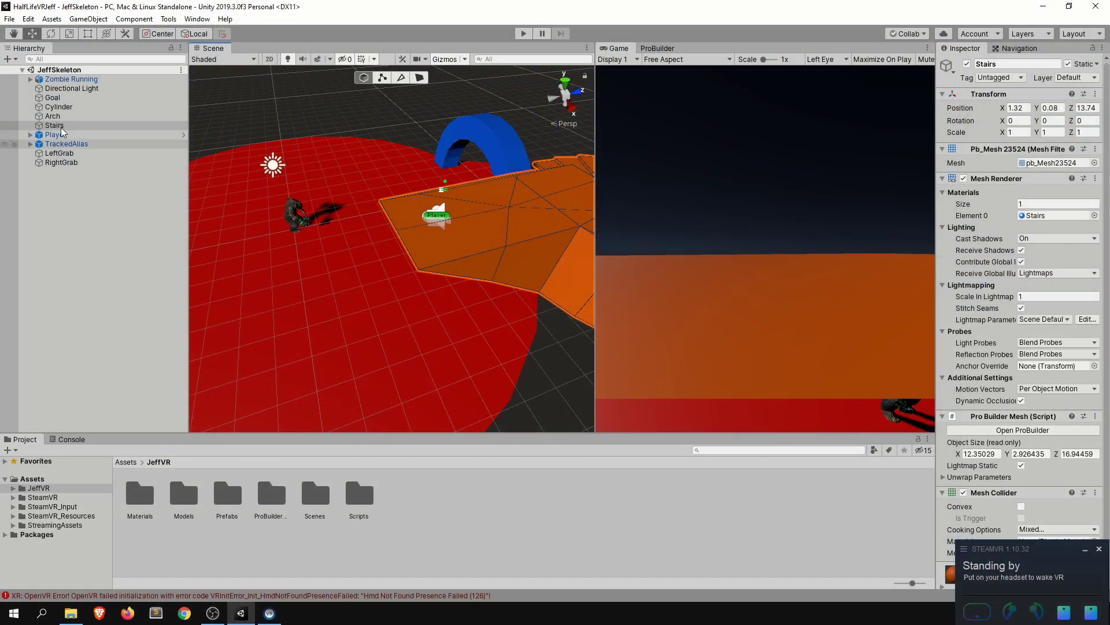
Open the JeffVR scene from the Scenes folder of the JeffVR assets
double_click(305, 496)
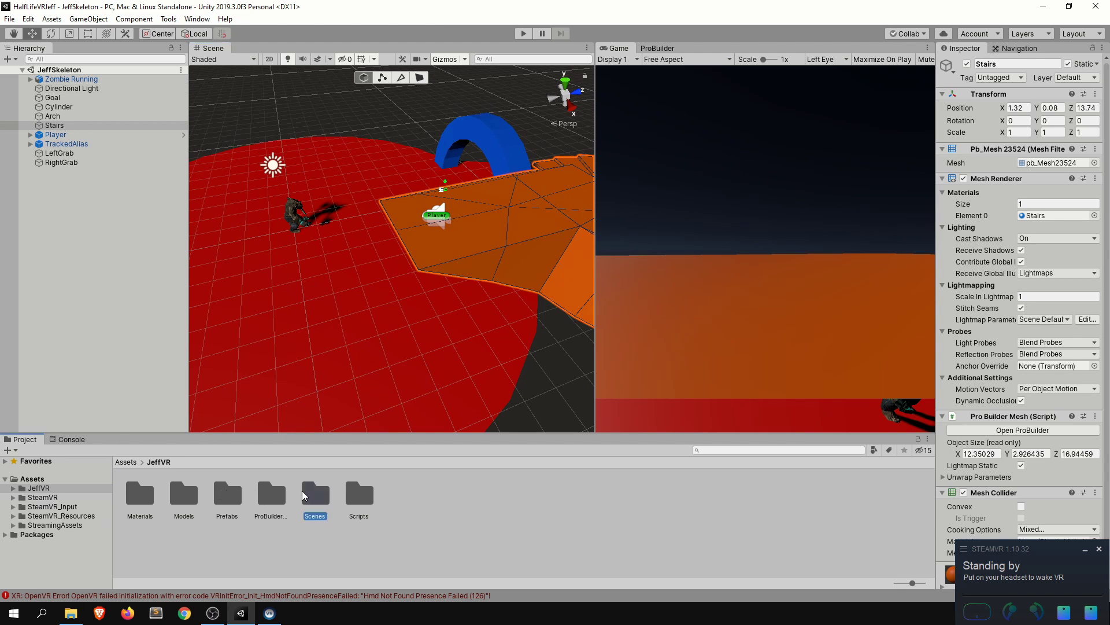
left_click(180, 498)
left_click(225, 495)
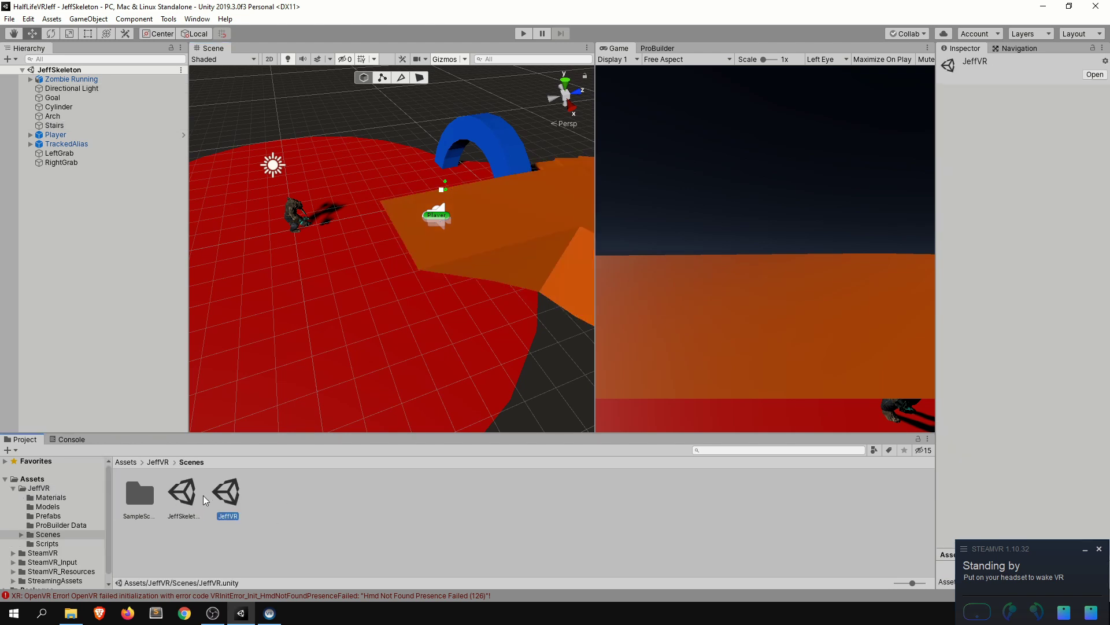
left_click(186, 495)
double_click(238, 489)
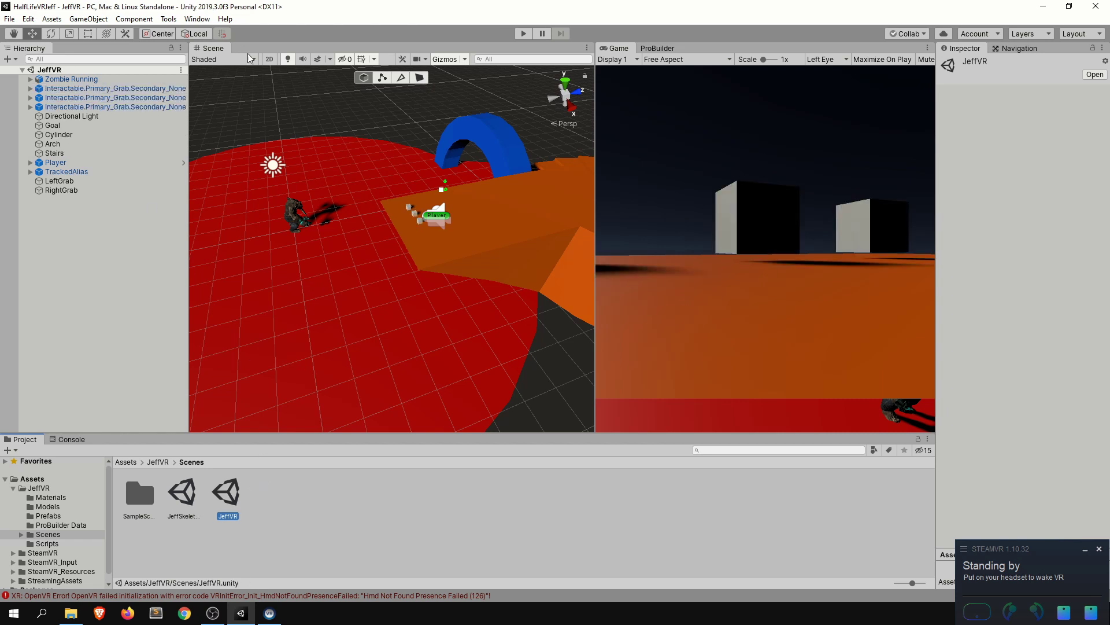
Examine the grabbable cubes beside the player and select one to show its Interactable Facade settings
right_click_drag(480, 276, 424, 270)
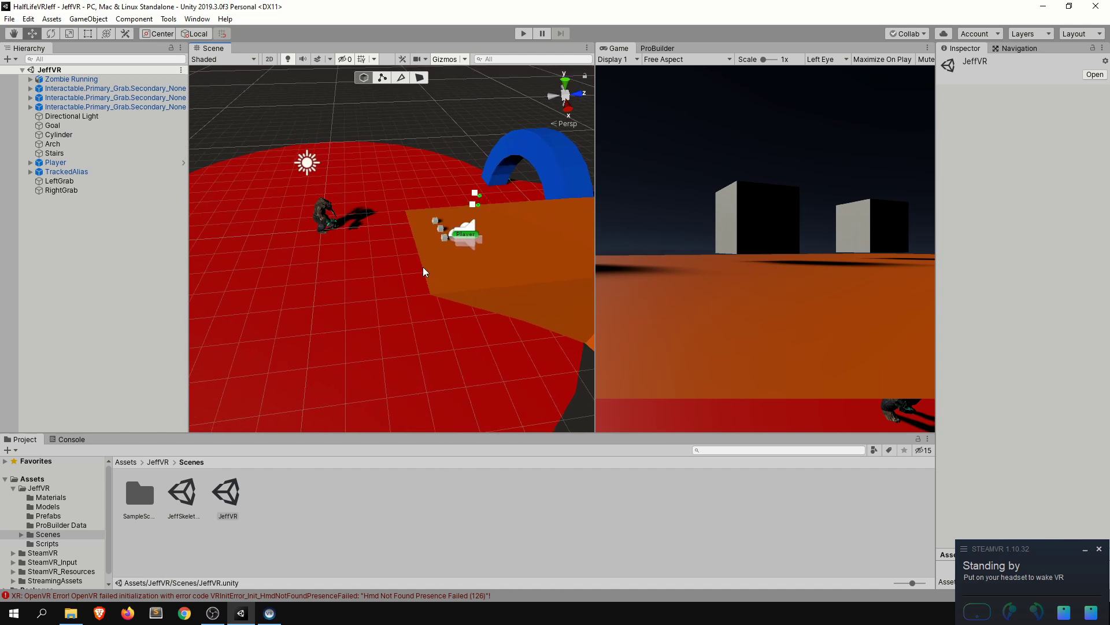
scroll(423, 271, "up", 5)
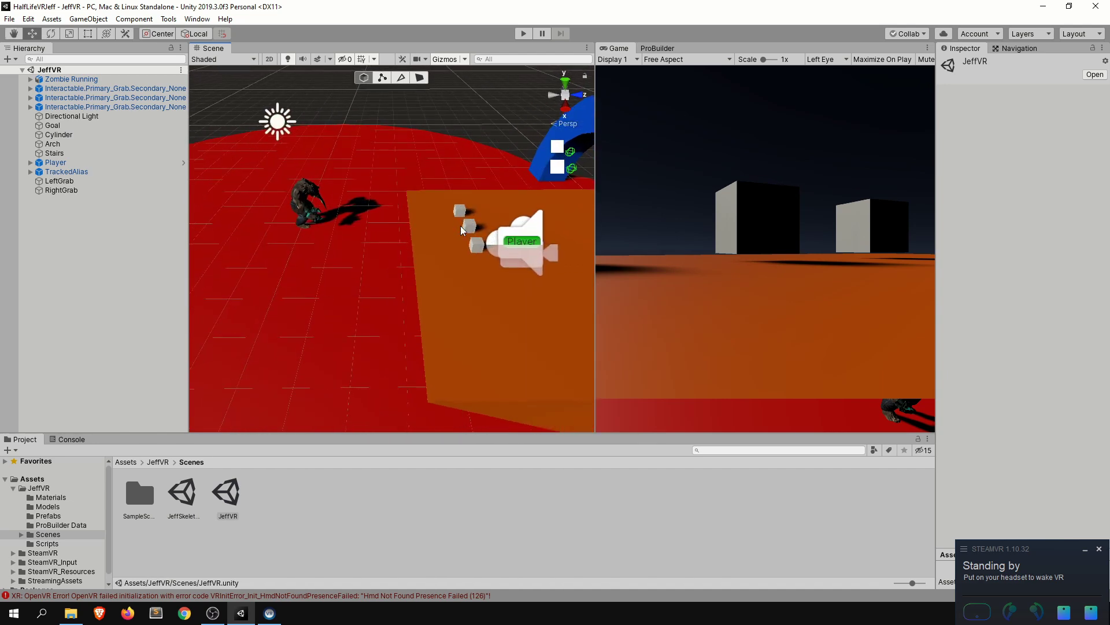
left_click_drag(461, 226, 451, 224, "alt")
left_click(429, 214)
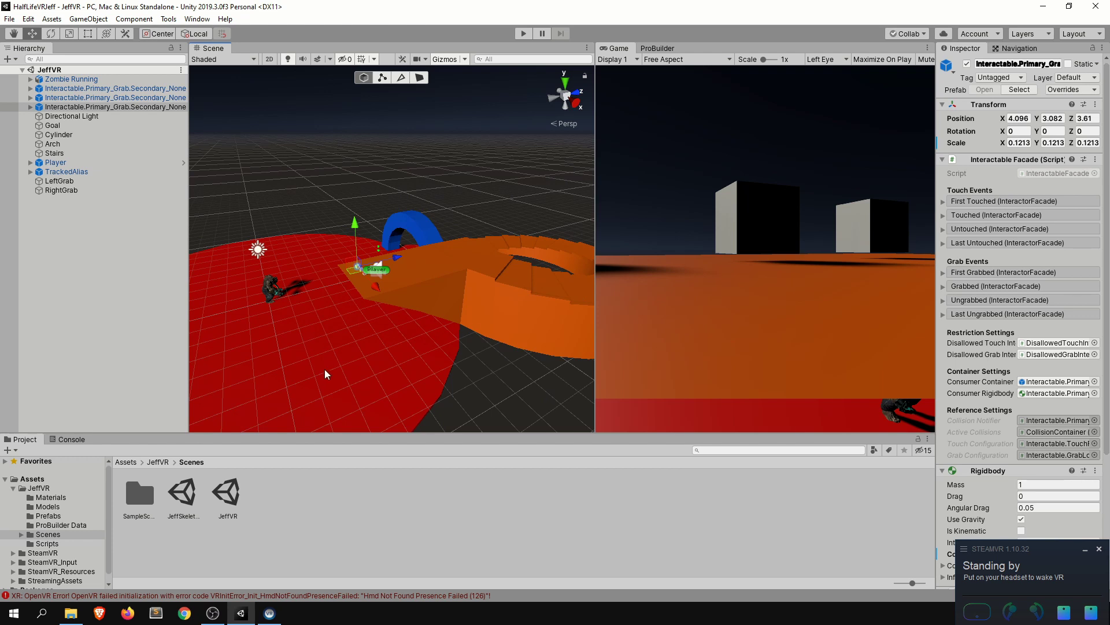
Reopen the JeffSkeleton scene and inspect the Zombie Running object with its Animator and Nav Mesh Agent
double_click(196, 490)
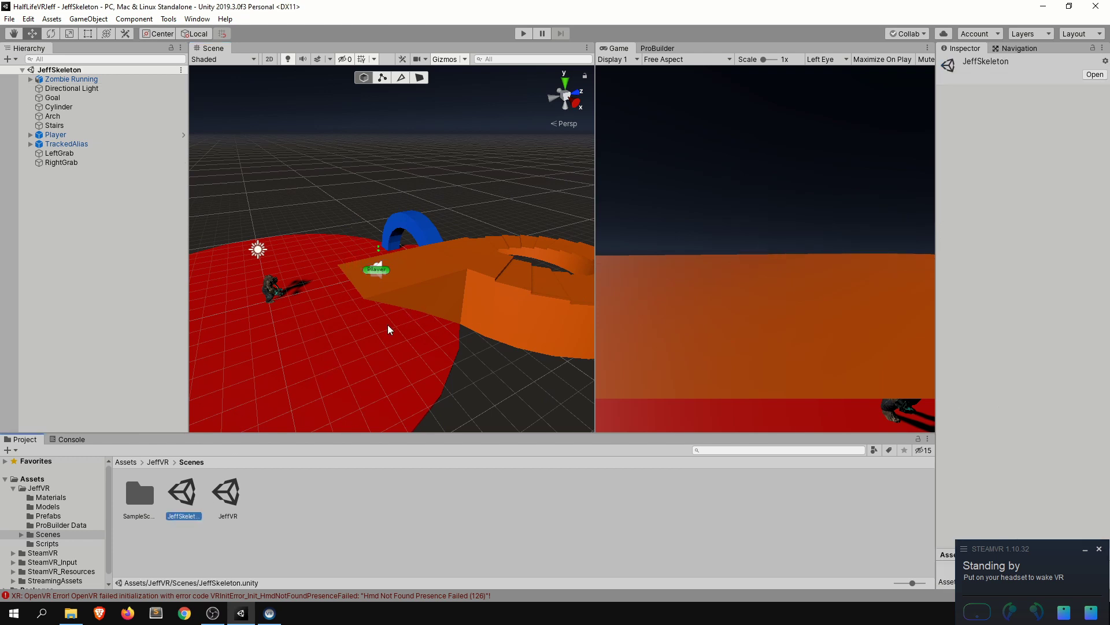
left_click(122, 80)
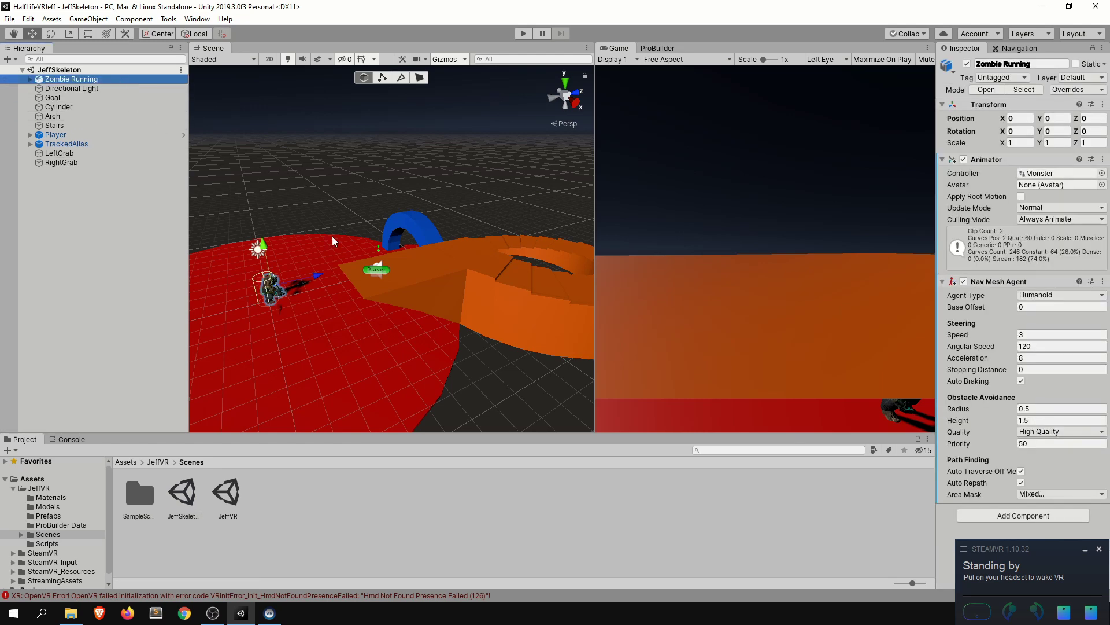
left_click_drag(332, 236, 390, 267, "alt")
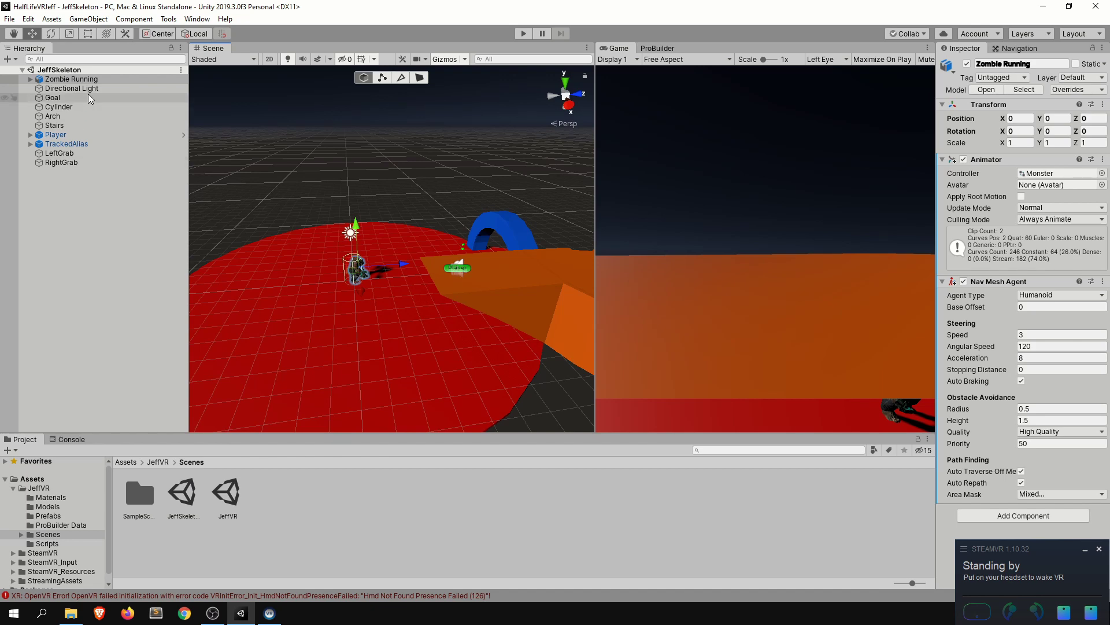
right_click_drag(348, 289, 362, 292)
left_click(365, 294)
left_click(347, 277)
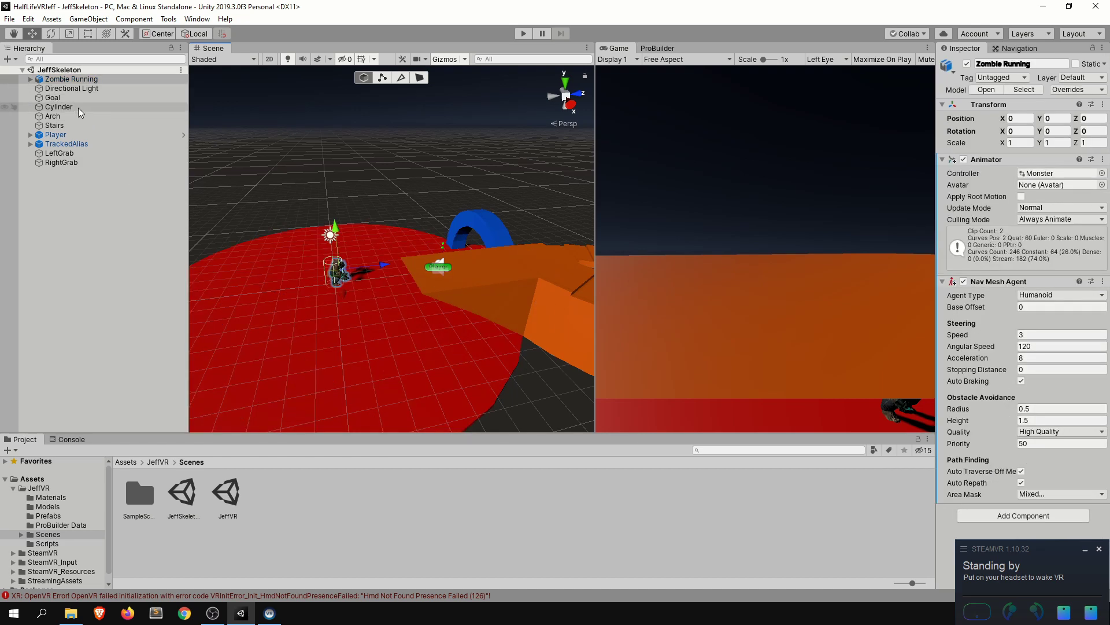
Inspect the components of the Player object and the TrackedAlias object
left_click(71, 141)
left_click(71, 137)
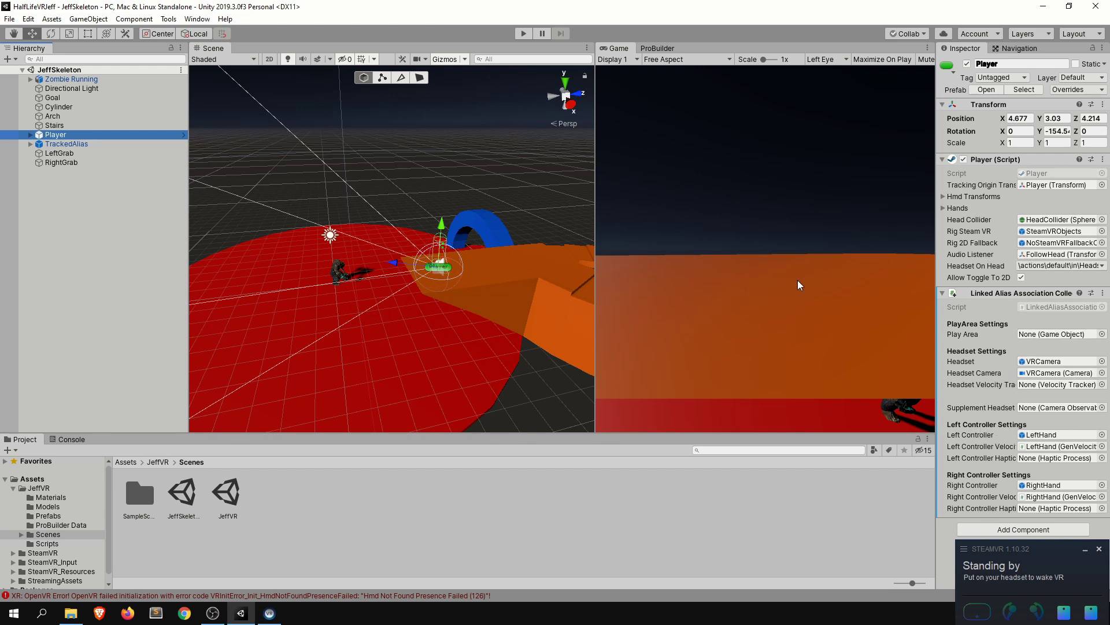
left_click(99, 143)
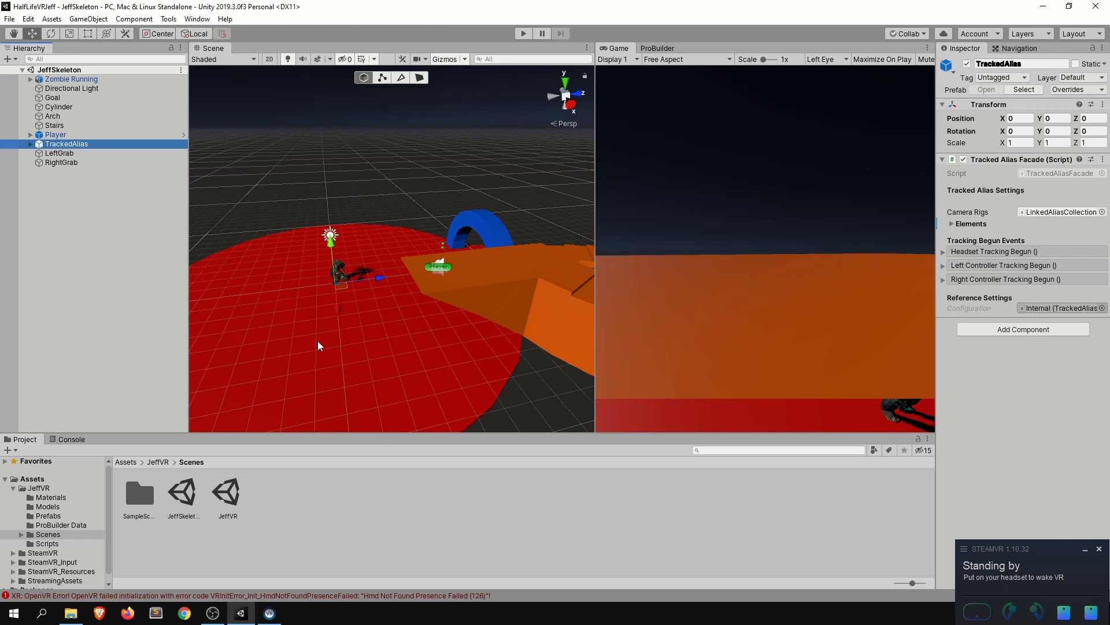
Inspect the LeftGrab object's Grab Action and preview the GenVelocityTracker script in the JeffVR Scripts folder
left_click(89, 154)
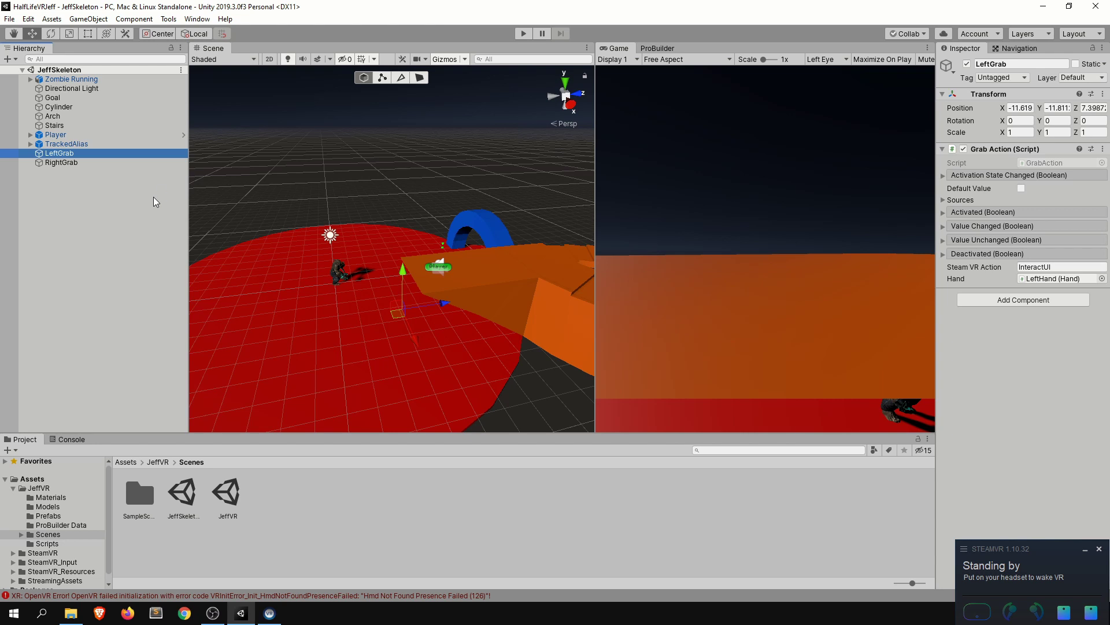
left_click(46, 544)
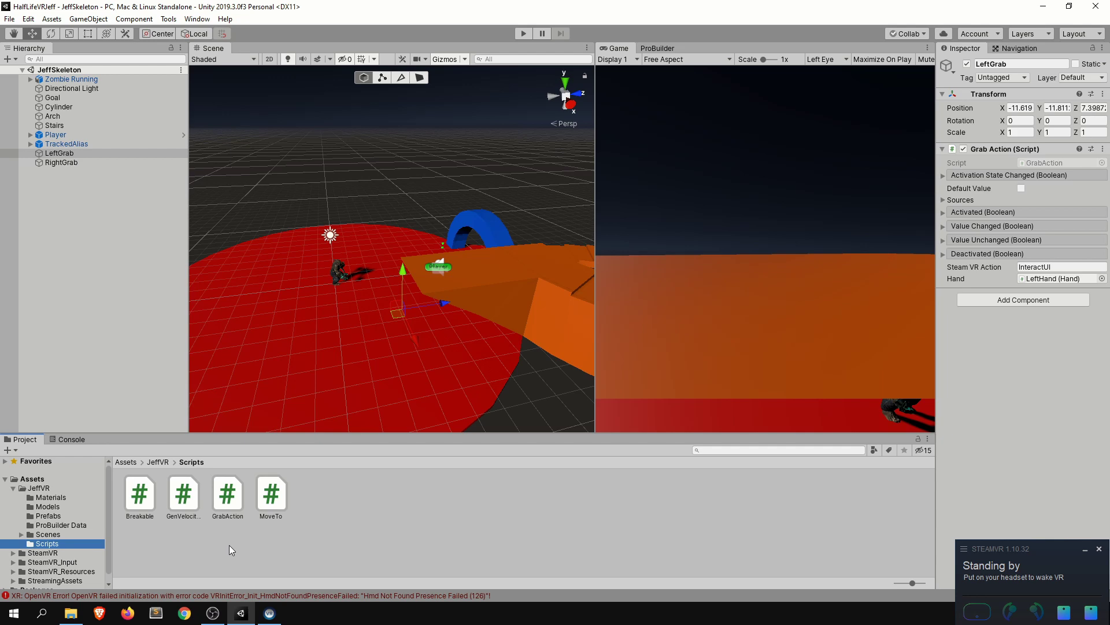
left_click(173, 495)
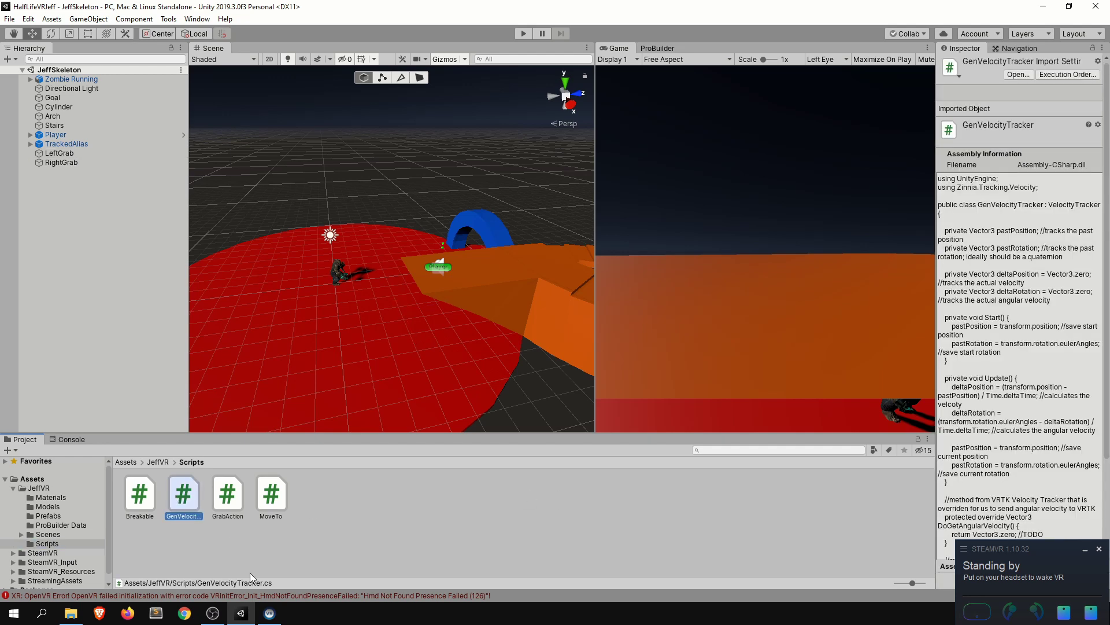
Expand TrackedAlias, Player and SteamVRObjects in the hierarchy and inspect LeftHand's components down to its Gen Velocity Tracker
left_click(78, 143)
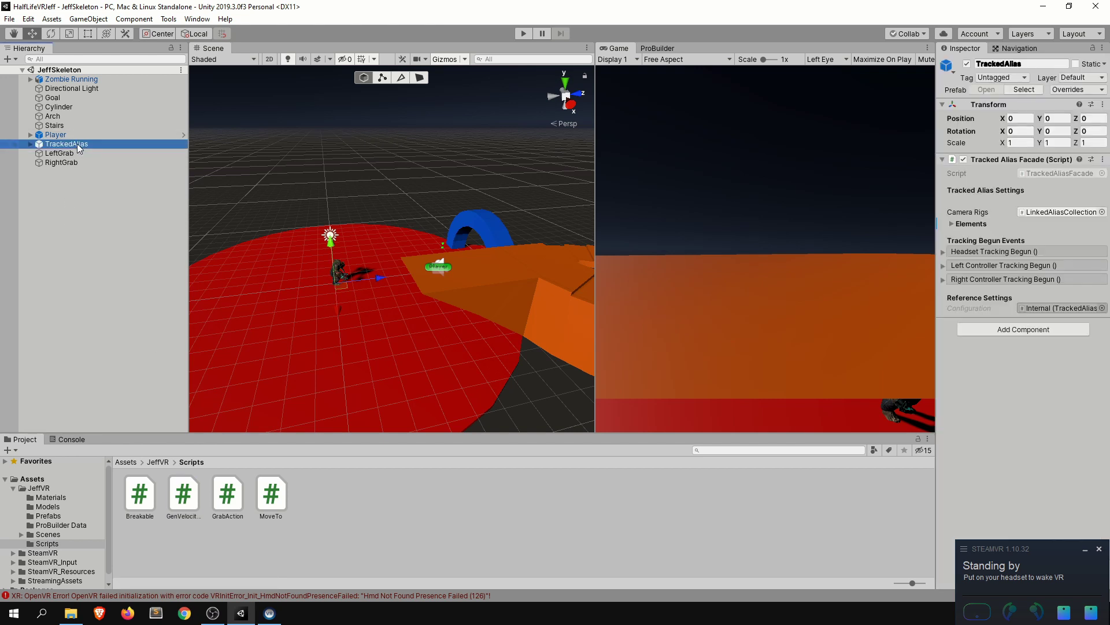
key("Right")
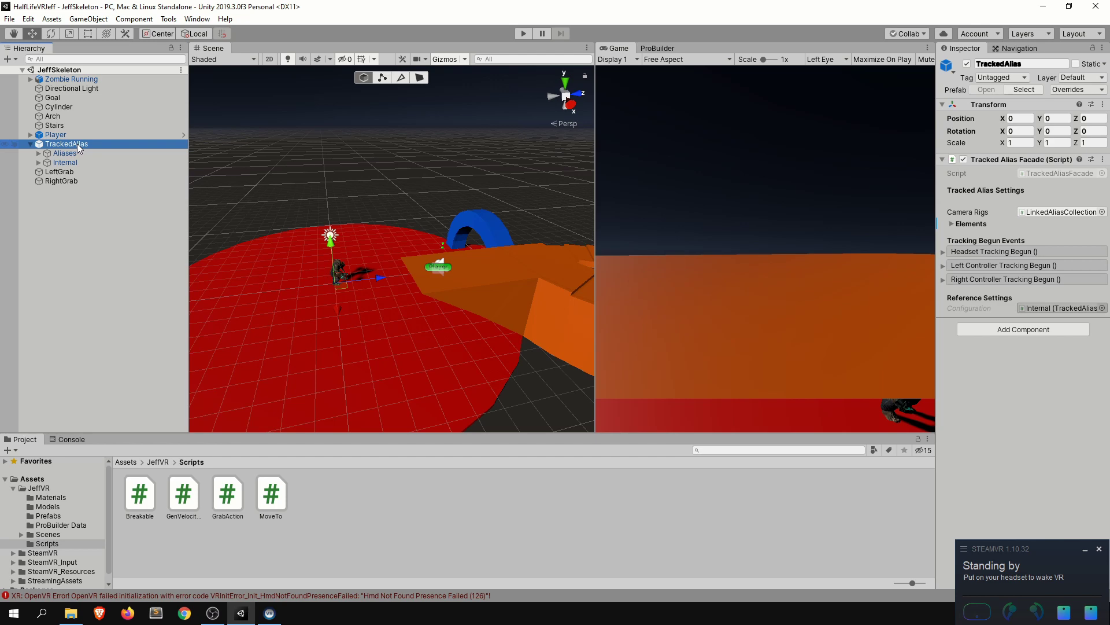
key("Up")
key("Right")
key("Down")
key("Down")
key("Up")
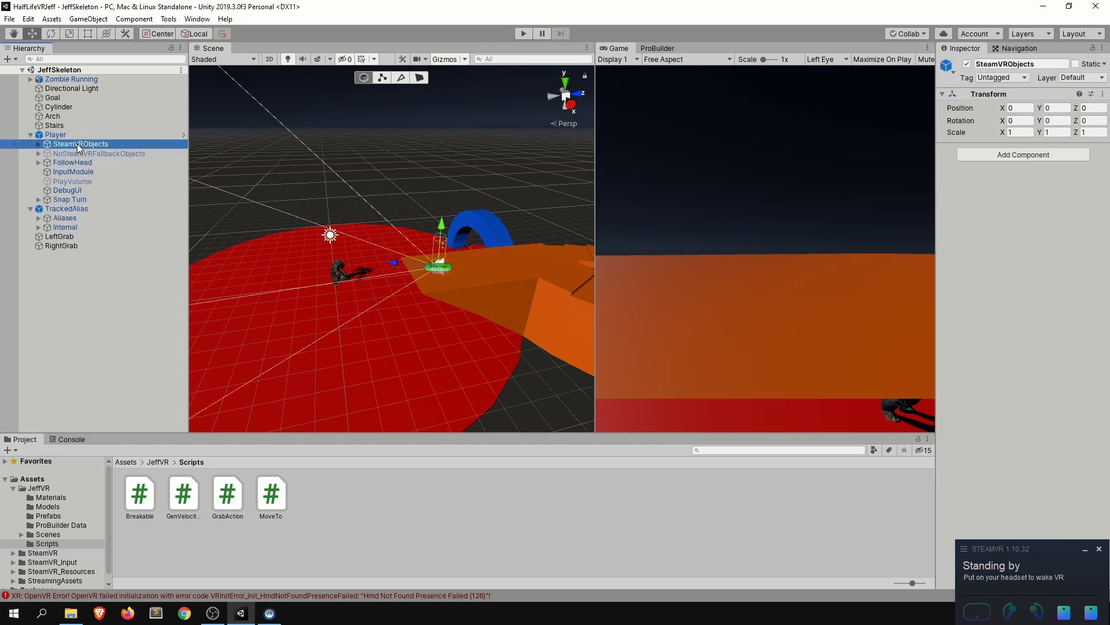
key("Right")
key("Down")
key("Down")
key("Down")
key("Up")
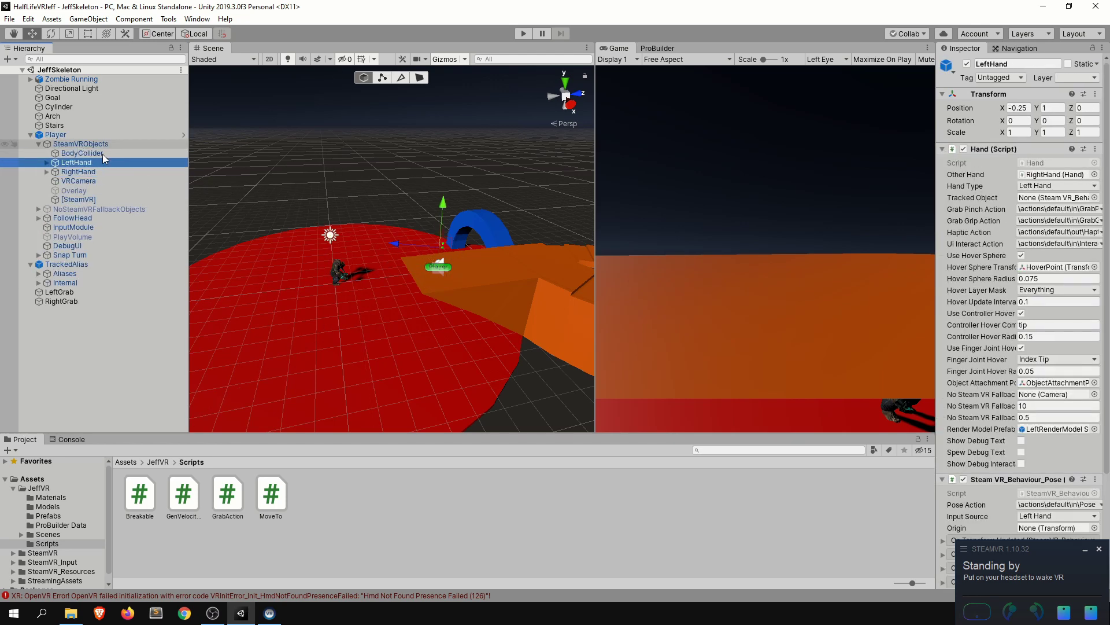
scroll(1013, 460, "down", 3)
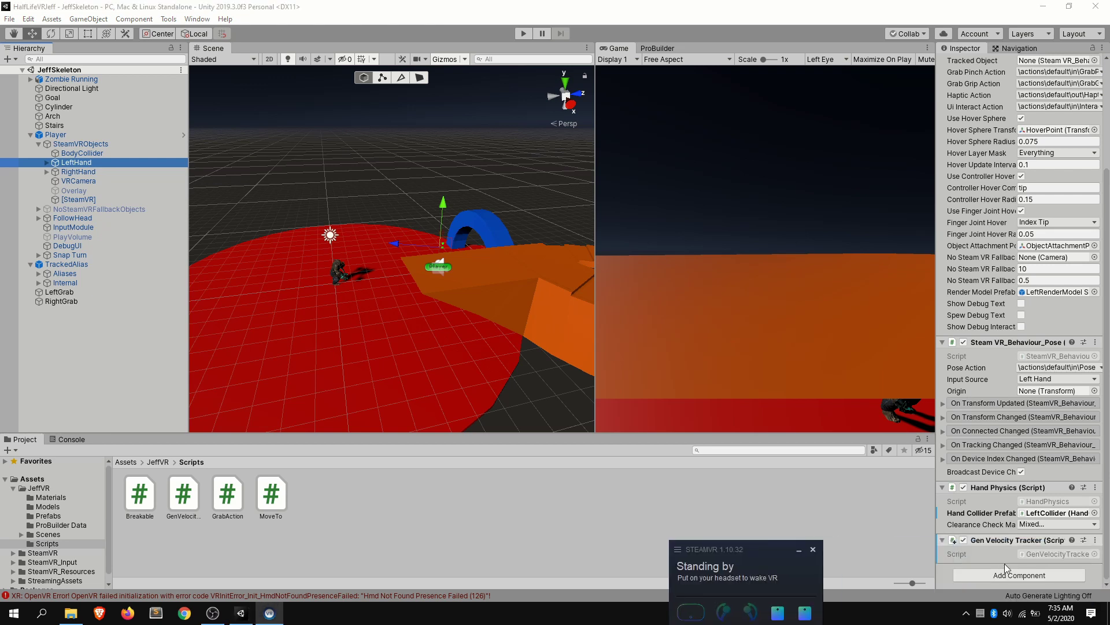
Move the SteamVR status window aside to the corner of the desktop and select SteamVRObjects under Player
right_click(748, 549)
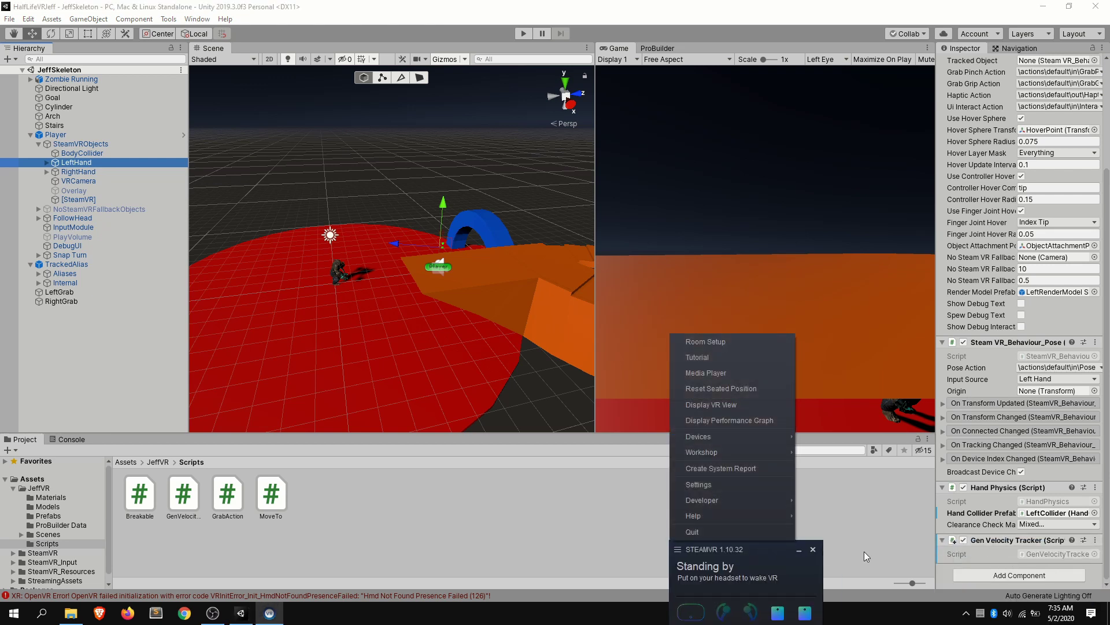
left_click_drag(763, 553, 1051, 545)
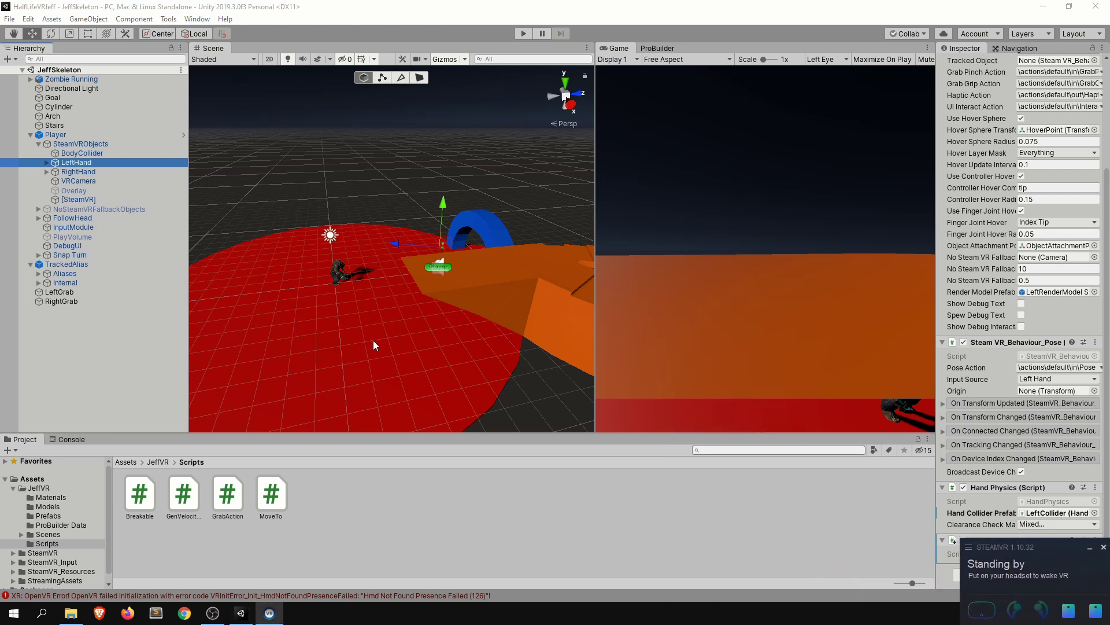
left_click(96, 152)
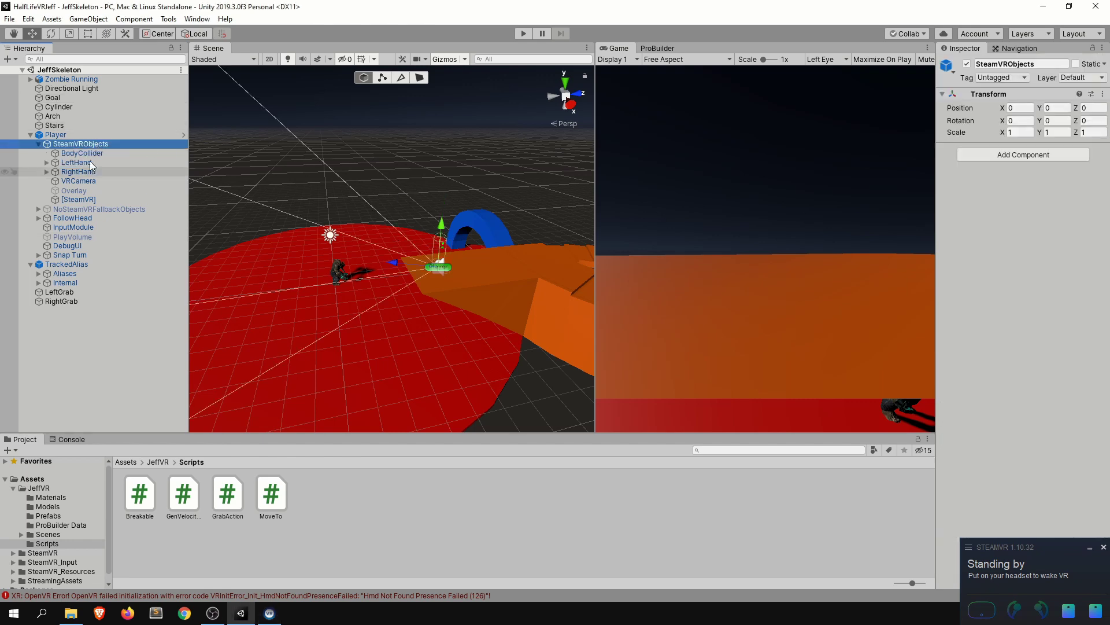
Trace the left and right controller velocity tracker references in Player's Linked Alias Association Collection and collapse Player in the hierarchy
left_click(38, 136)
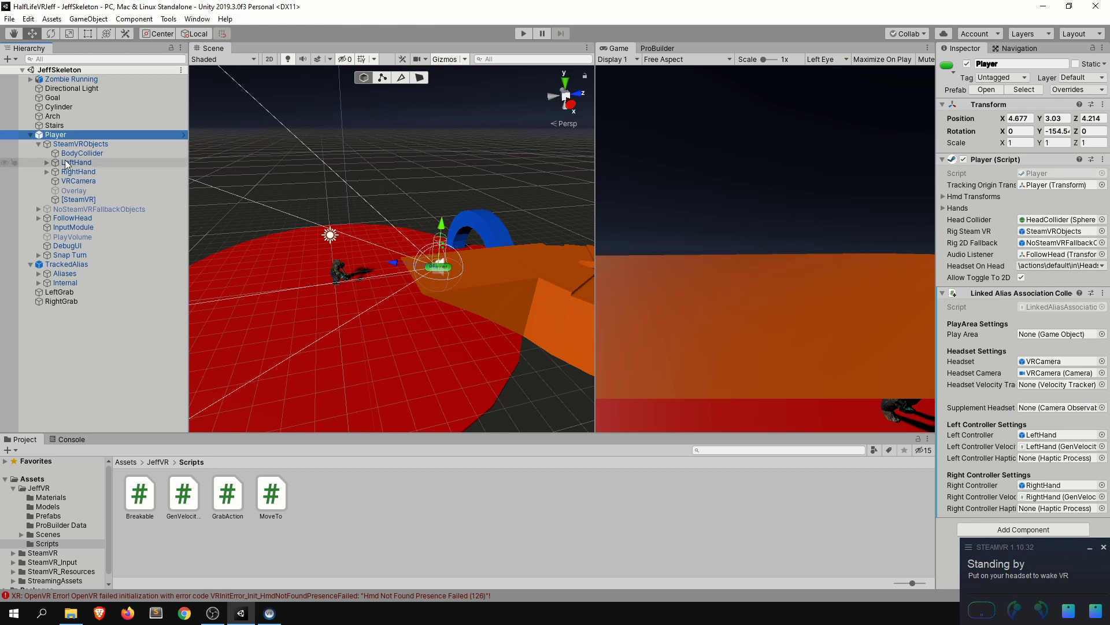
left_click(1062, 446)
left_click(1061, 497)
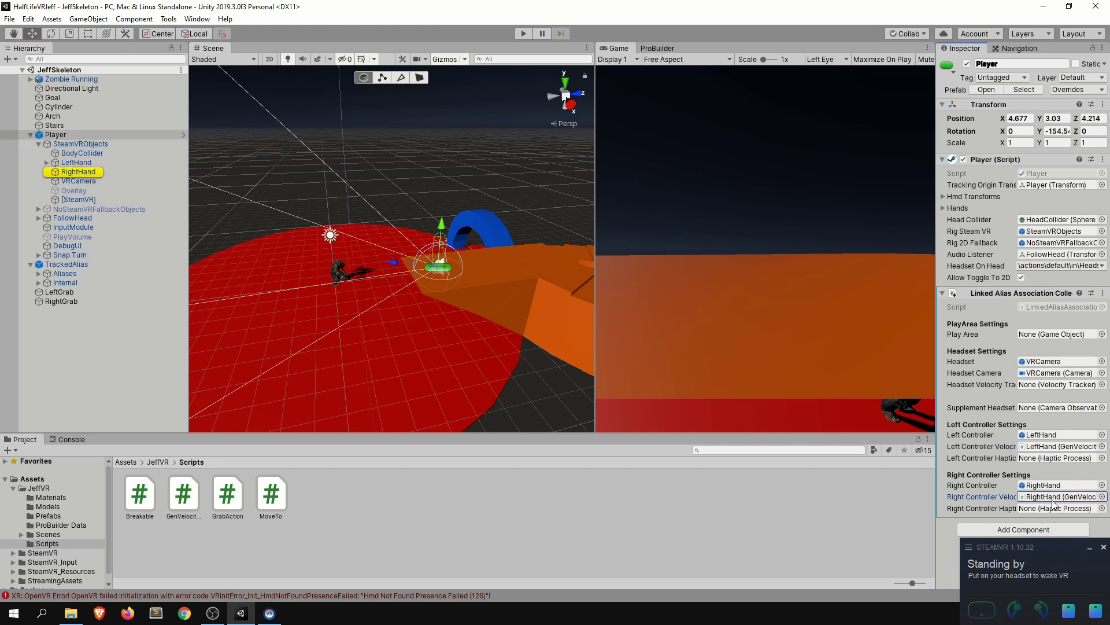
left_click(29, 134)
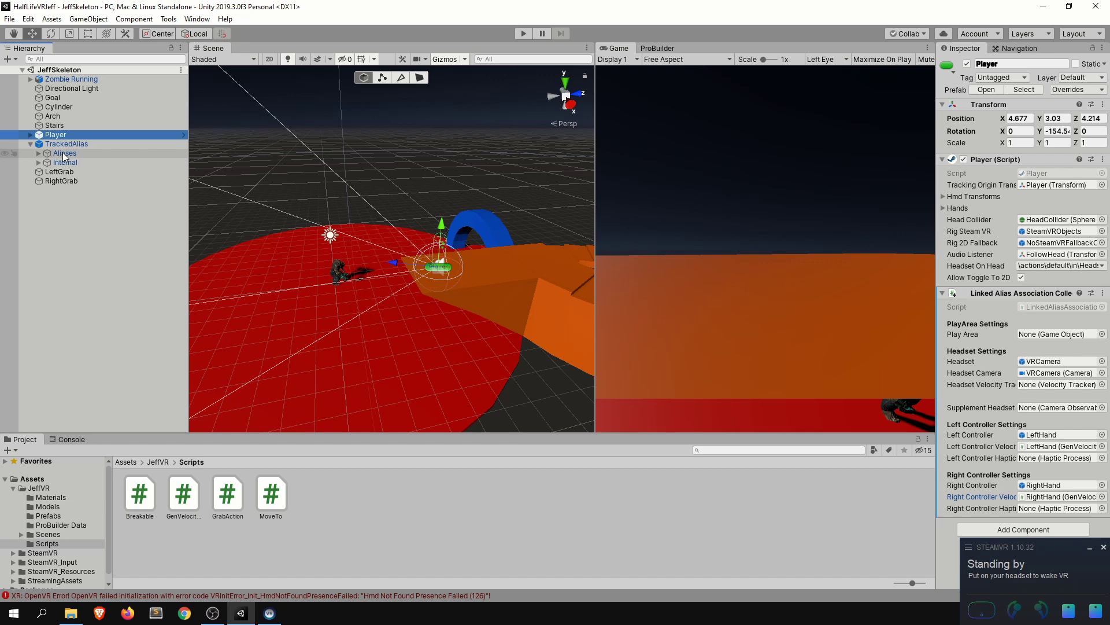
Preview the GrabAction script and open it in Visual Studio
left_click(228, 495)
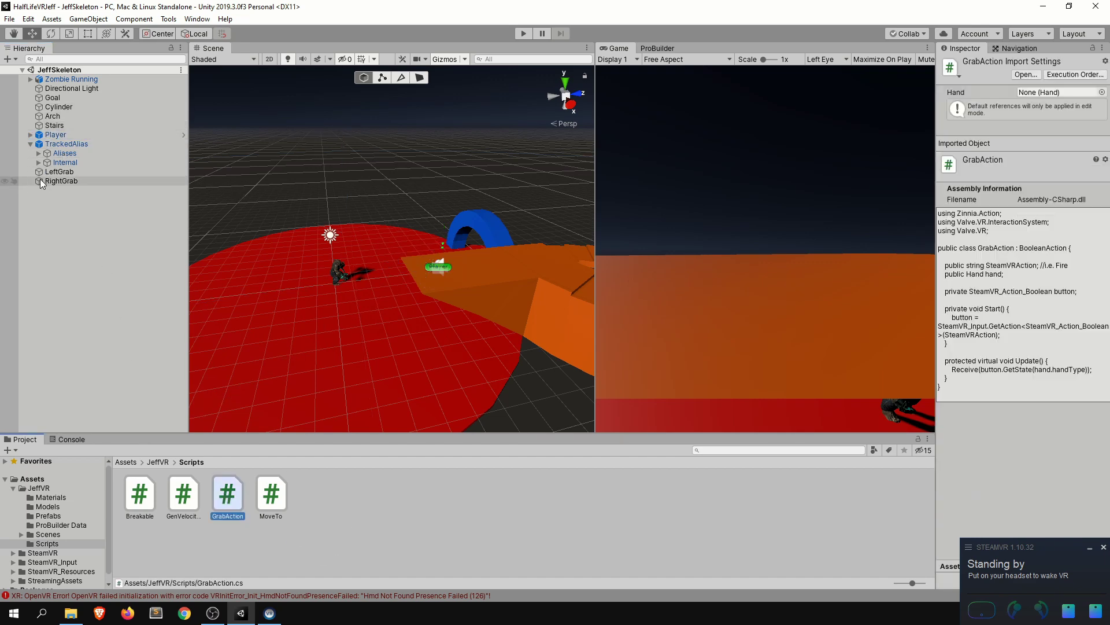
left_click(61, 181)
double_click(231, 495)
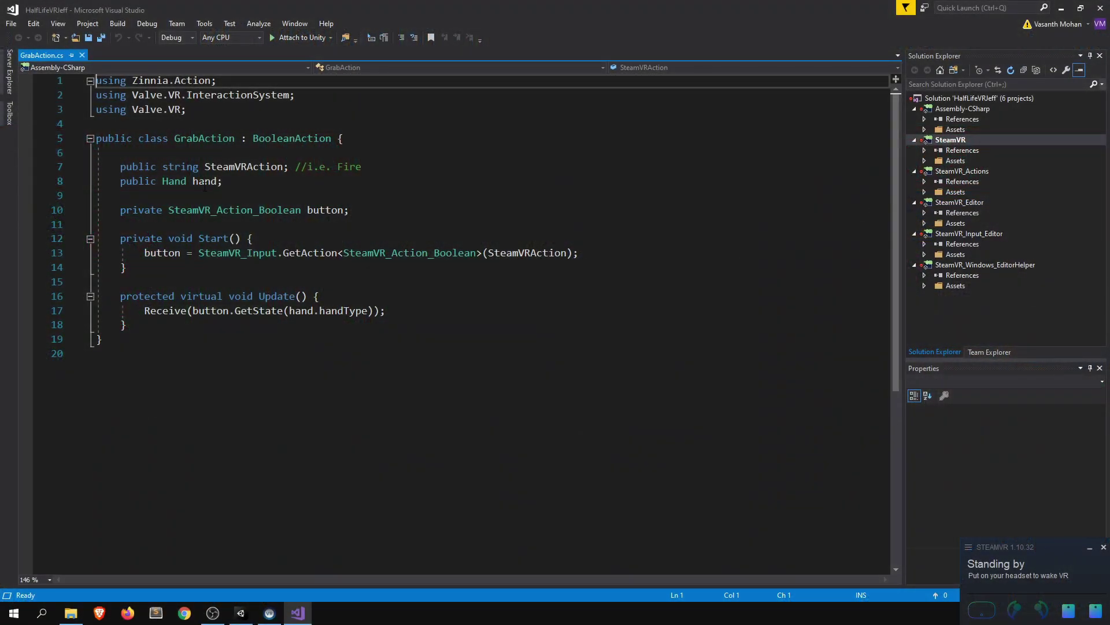
Review GrabAction's public fields, the button assignment in Start, the Receive call in Update and the BooleanAction base class
left_click_drag(390, 215, 97, 168)
left_click(331, 235)
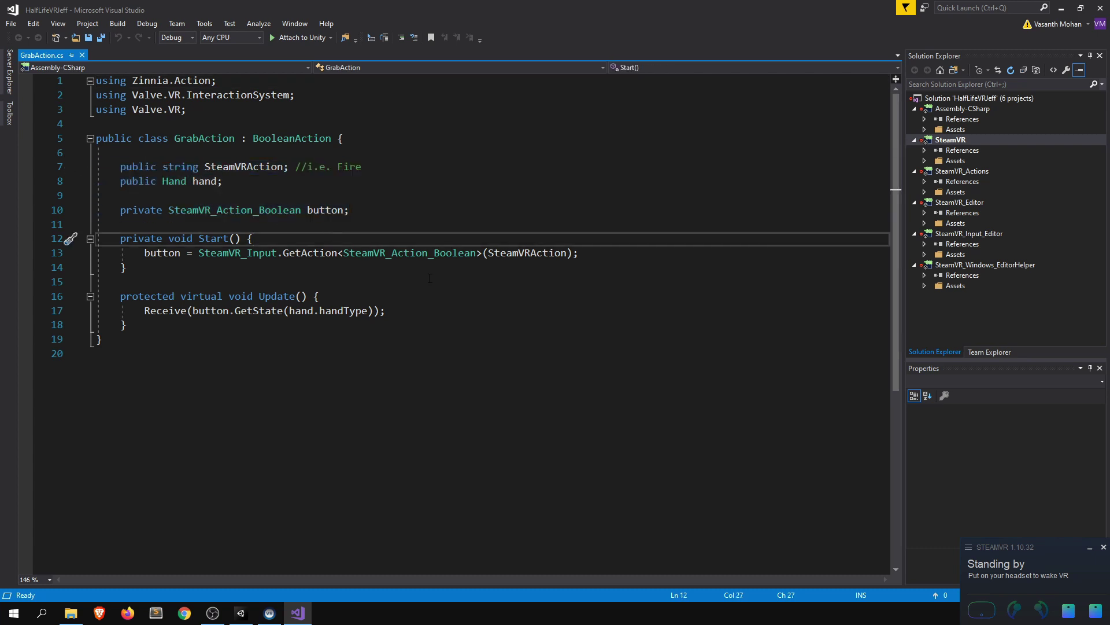
left_click_drag(144, 253, 568, 253)
left_click(580, 253)
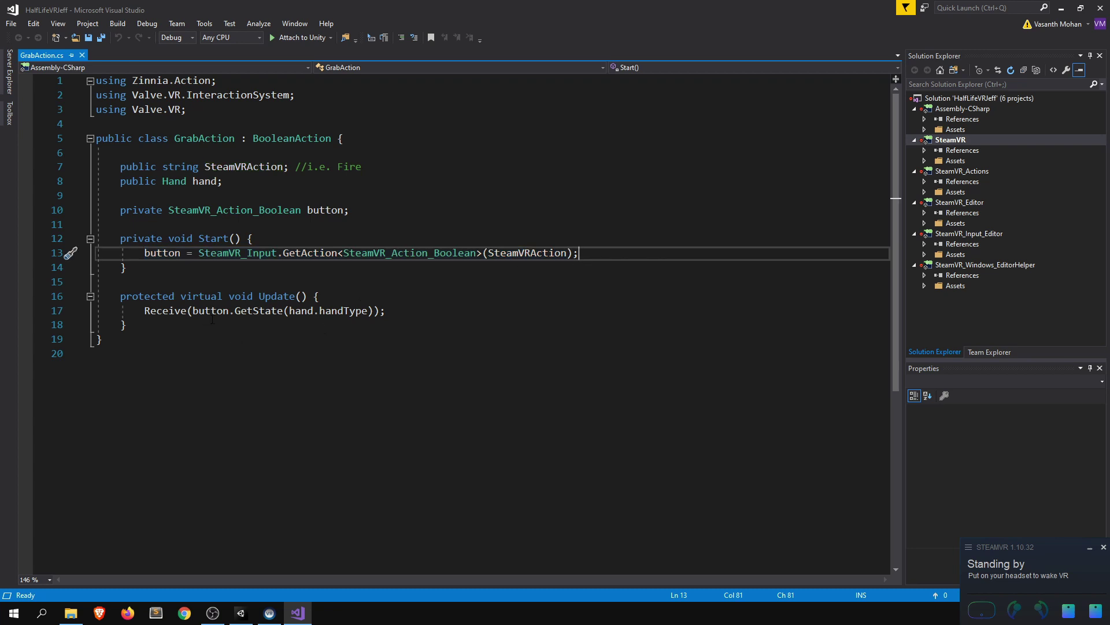
left_click(188, 311)
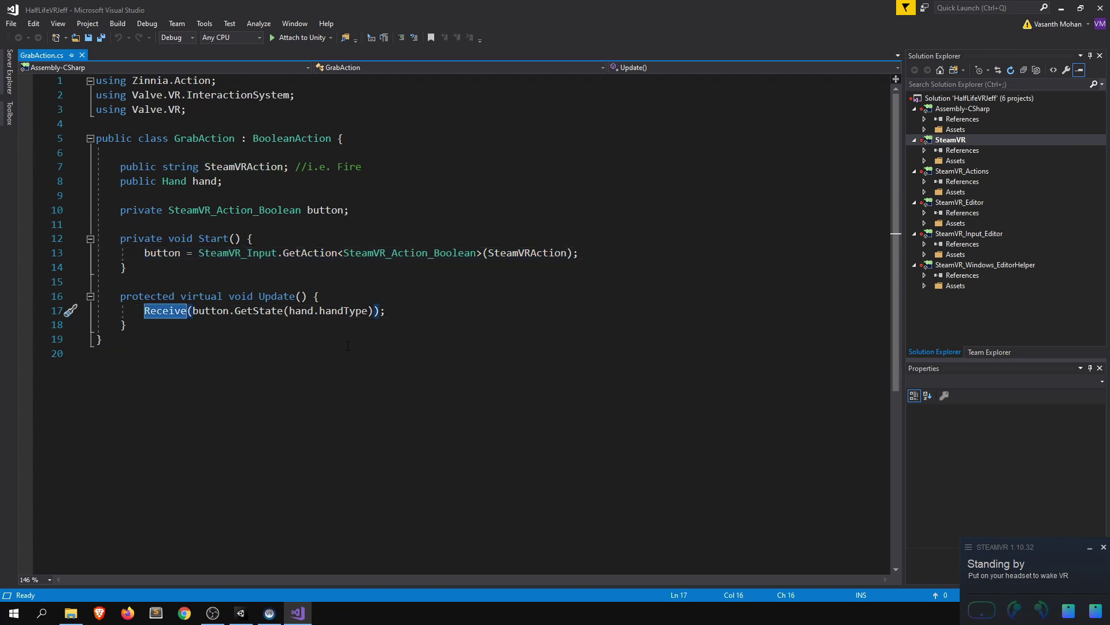
double_click(288, 140)
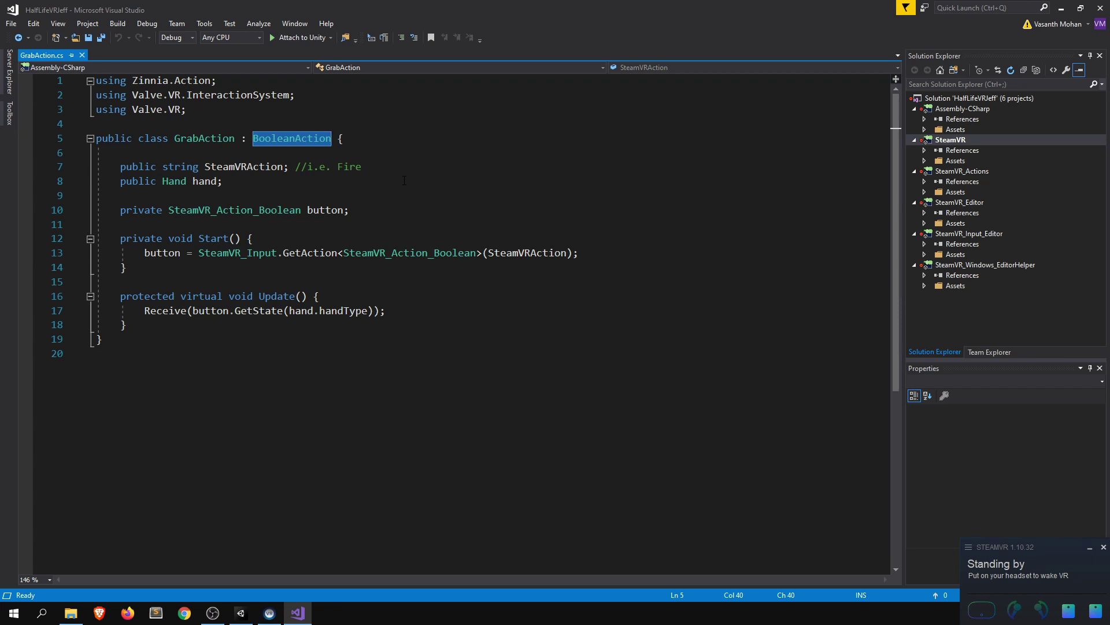
Switch back to Unity, inspect the LeftGrab object's Grab Action component and collapse TrackedAlias in the hierarchy
key("alt+Tab")
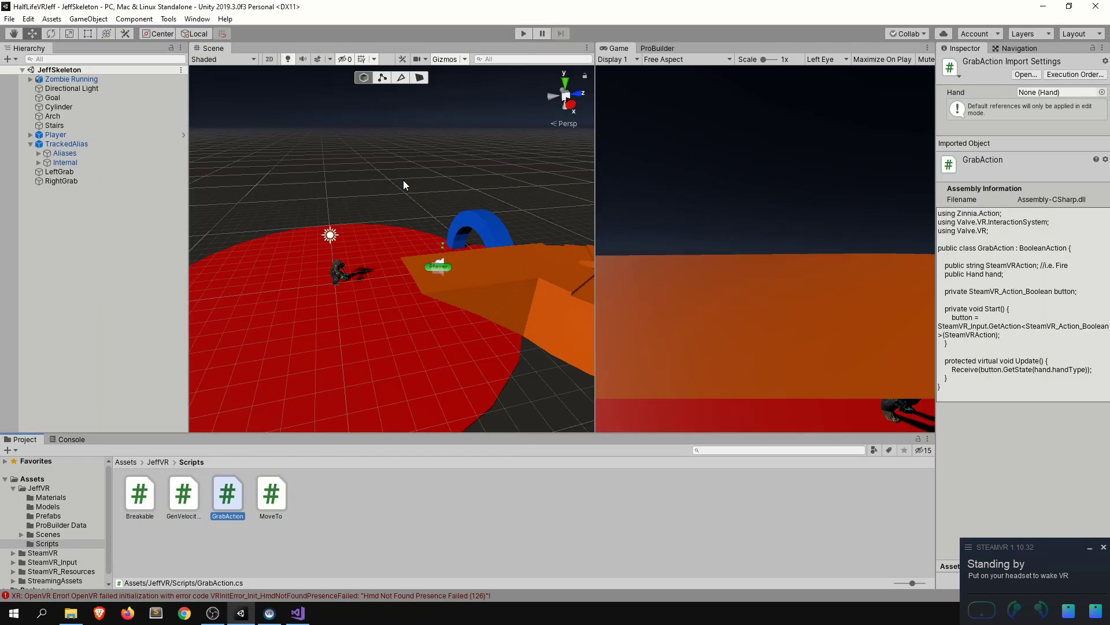
left_click(168, 173)
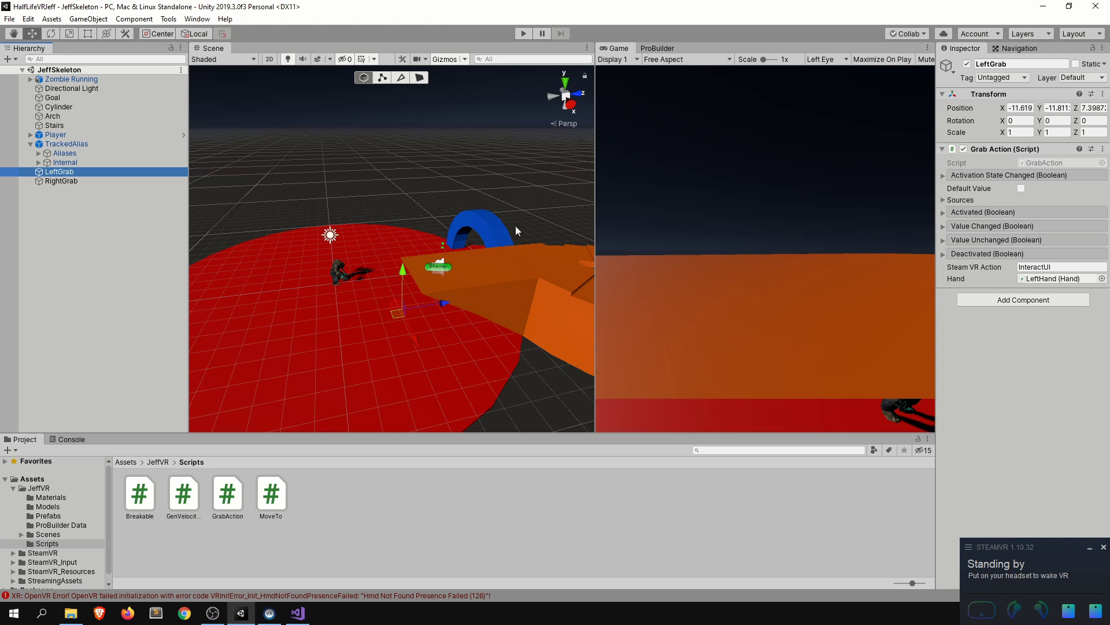
left_click(30, 144)
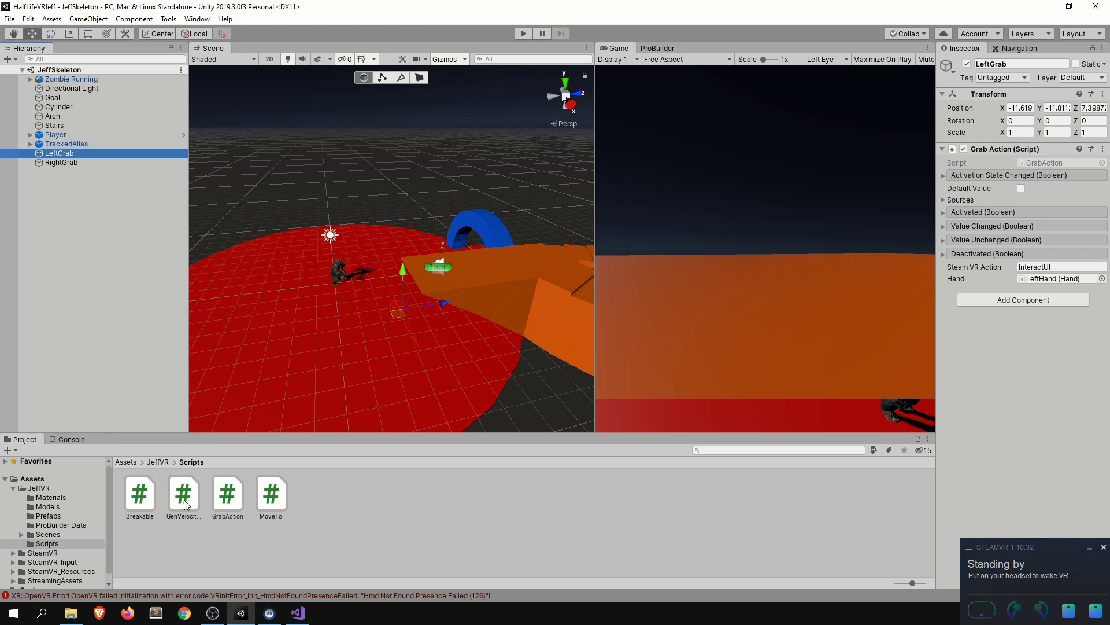
Preview the MoveTo and Breakable scripts and open both in Visual Studio
left_click(281, 498)
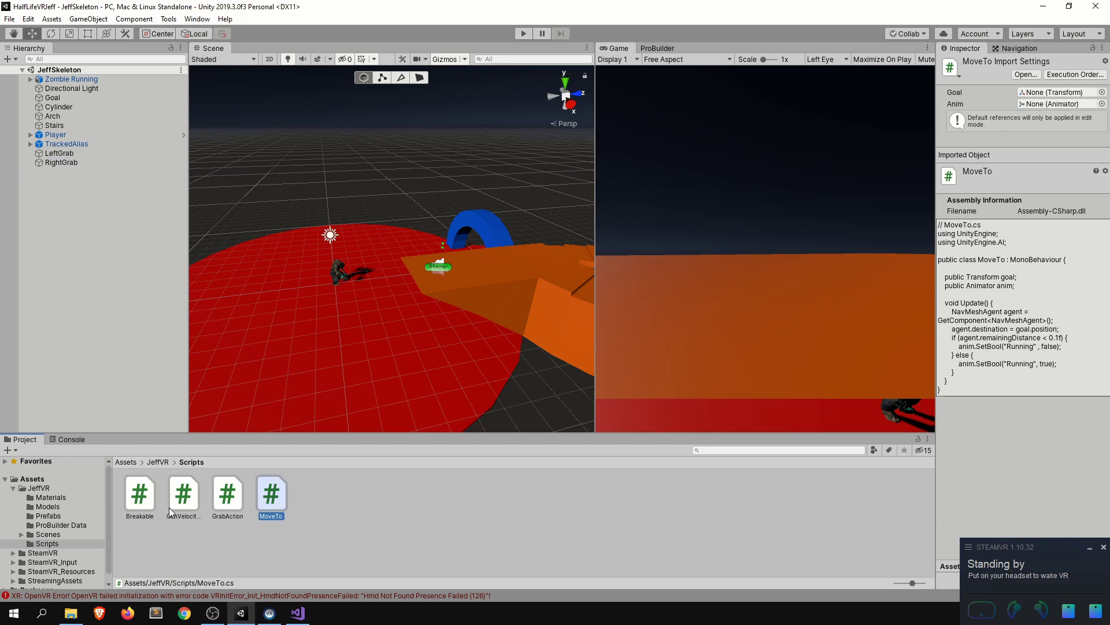
left_click(139, 497)
double_click(259, 501)
left_click(240, 612)
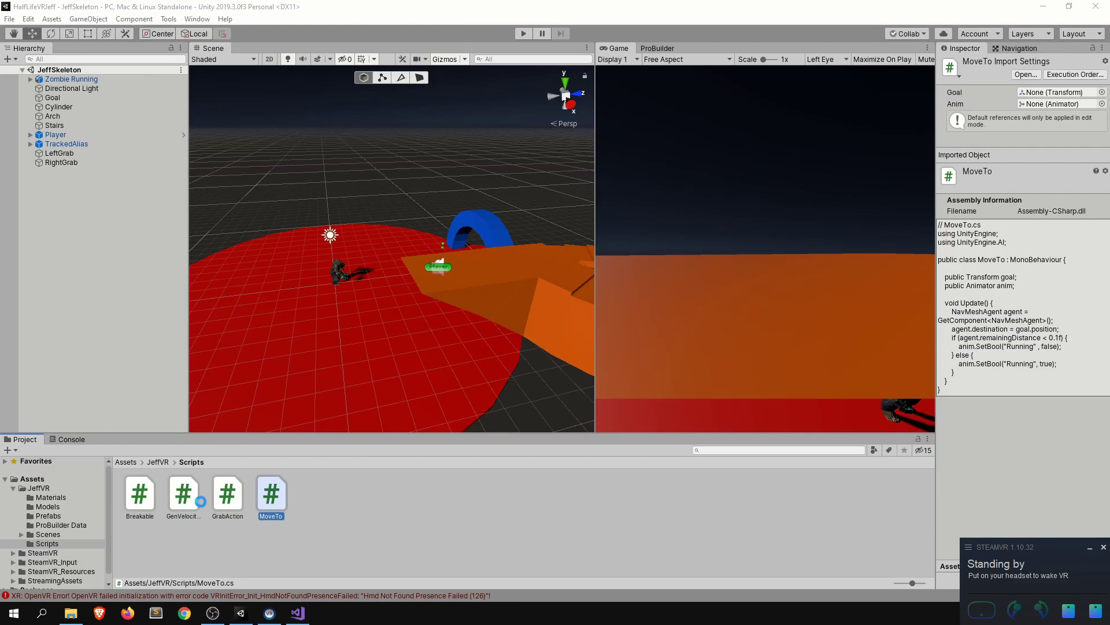
double_click(145, 498)
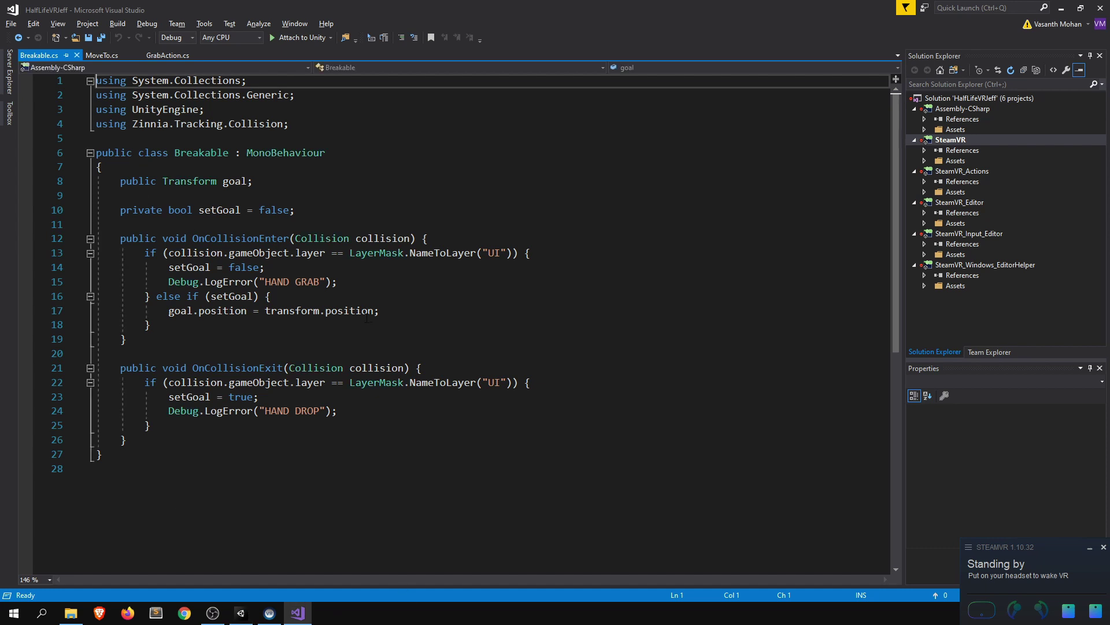
Compare MoveTo.cs with Breakable.cs and reorder the open files so MoveTo.cs comes first
left_click(101, 55)
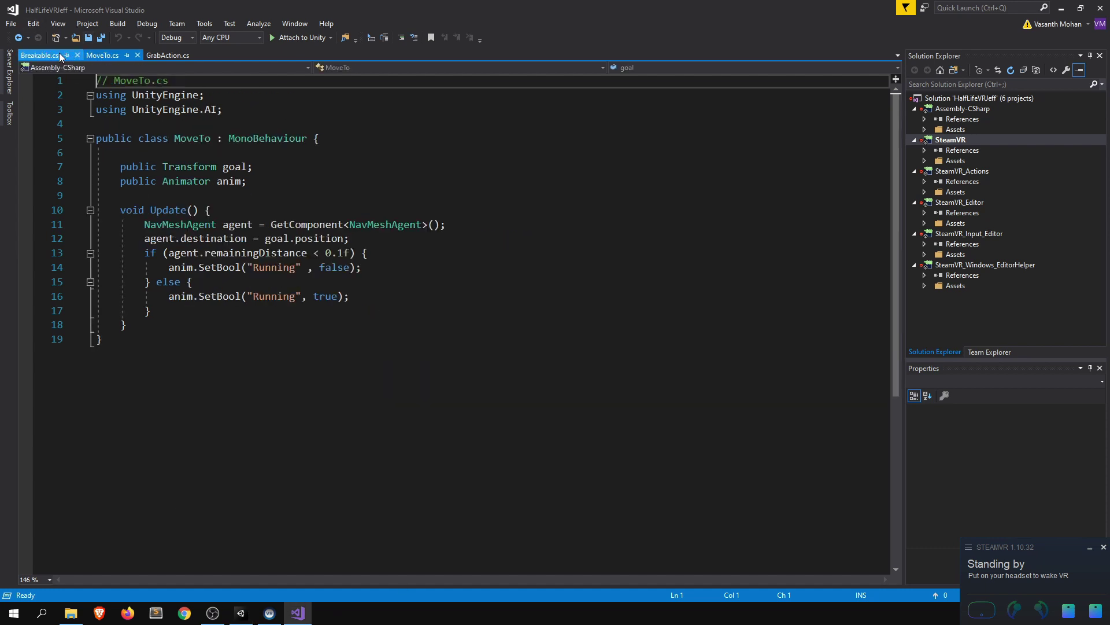
left_click(50, 56)
left_click_drag(102, 55, 37, 55)
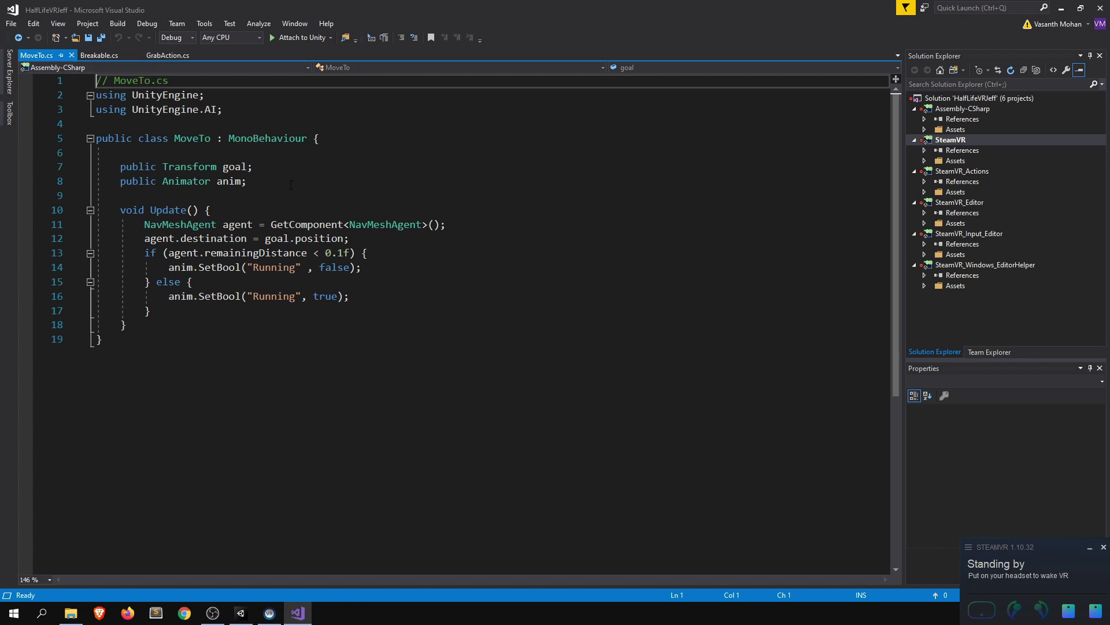
Switch back to Unity, select the Cylinder floor and show its navigation settings
key("alt+Tab")
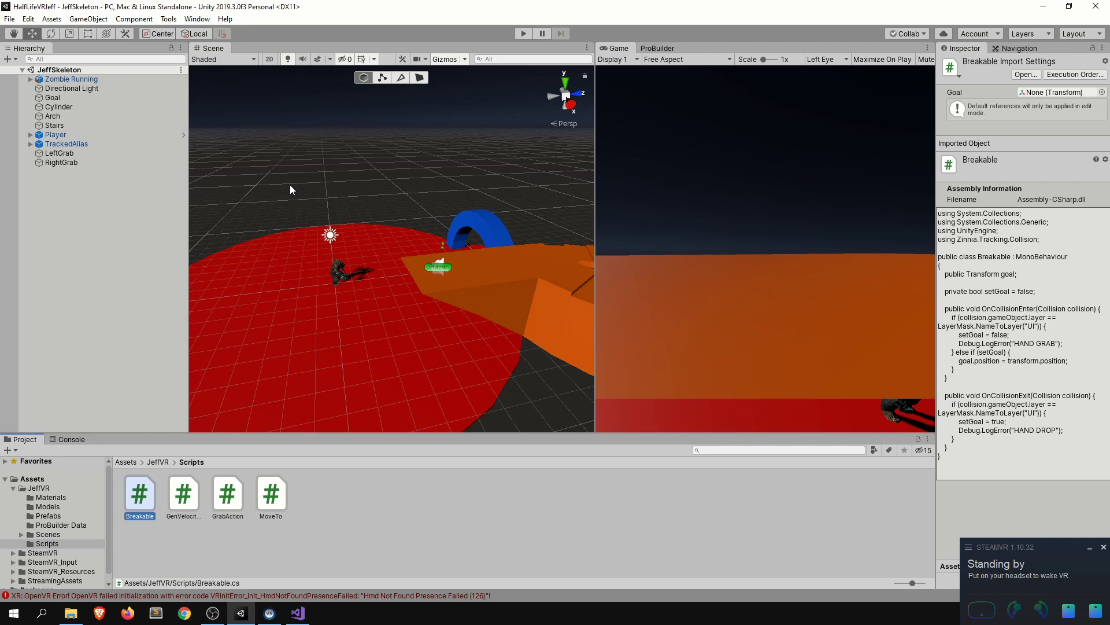
left_click(371, 304)
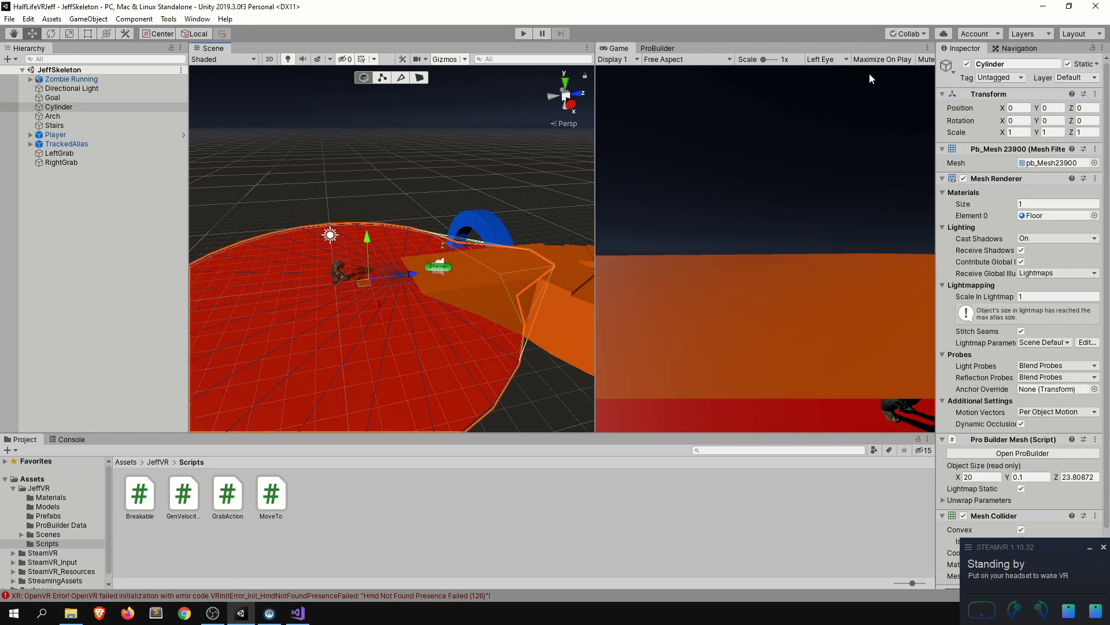
left_click(1021, 47)
Open the AI Navigation window and dock it beside ProBuilder so the Inspector stays visible
left_click(192, 20)
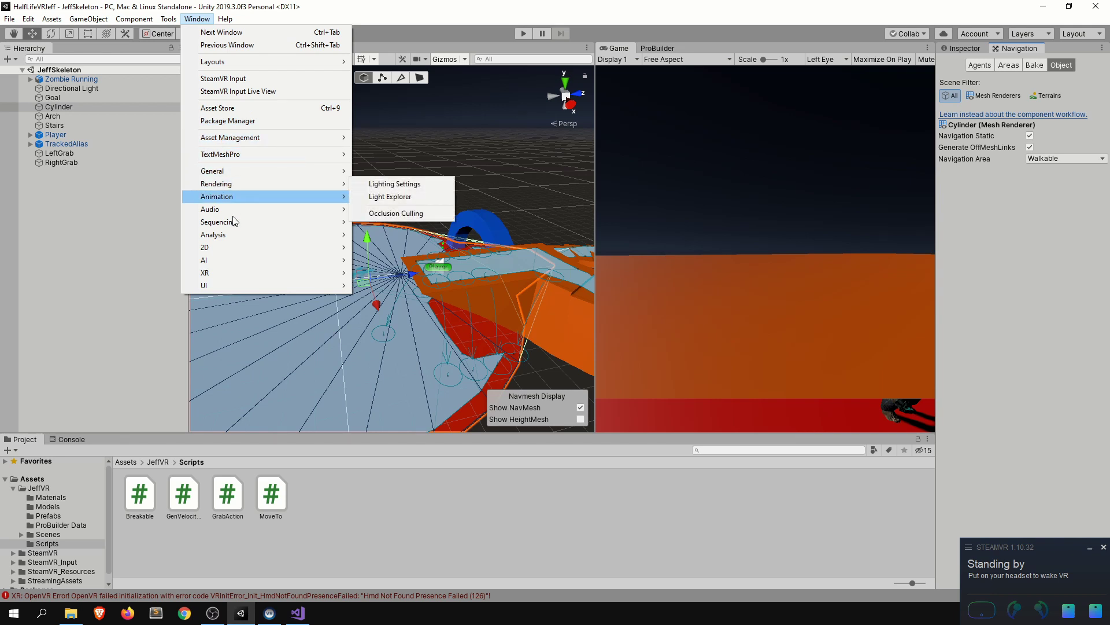
mouse_move(235, 238)
mouse_move(228, 260)
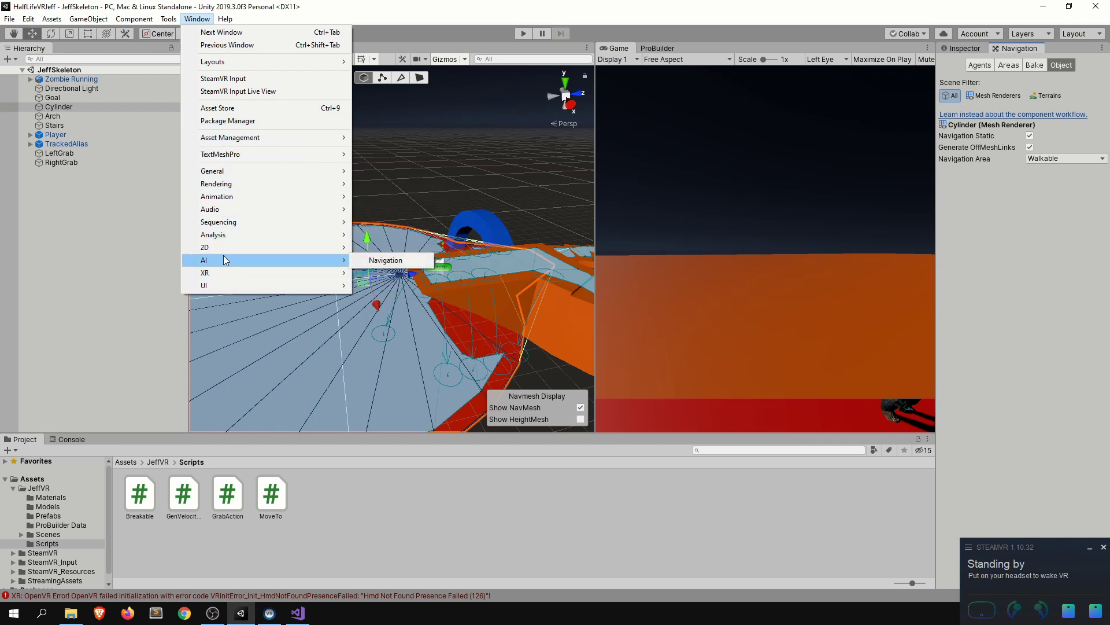
left_click(394, 261)
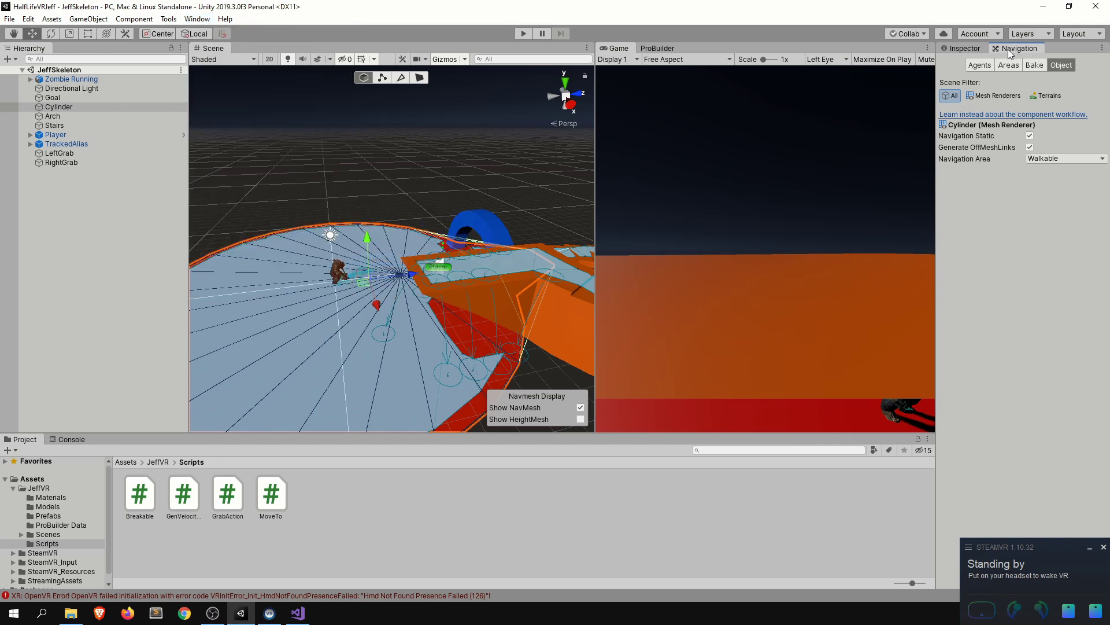
left_click_drag(1018, 48, 845, 105)
left_click_drag(731, 91, 721, 52)
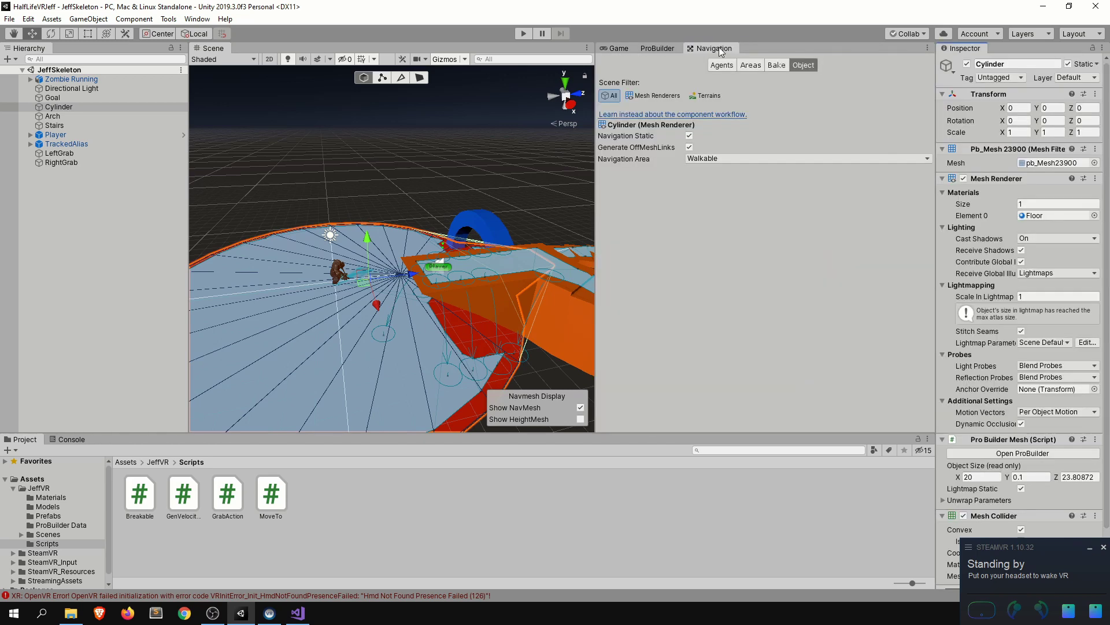
Examine the NavMesh coverage across the Cylinder floor, arch and stairs, keeping the Cylinder selected
right_click_drag(446, 188, 458, 195)
mouse_move(374, 160)
right_mouse_down()
mouse_move(416, 155)
mouse_move(359, 171)
right_mouse_up()
right_click_drag(427, 167, 307, 174)
right_click_drag(433, 209, 465, 212)
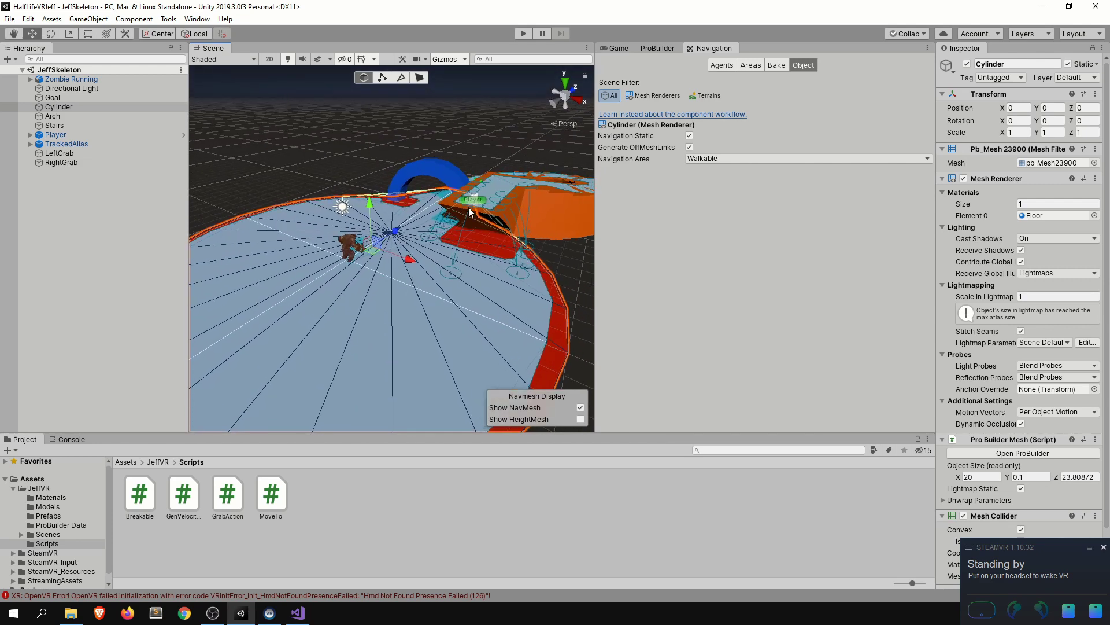
right_click_drag(469, 212, 492, 229)
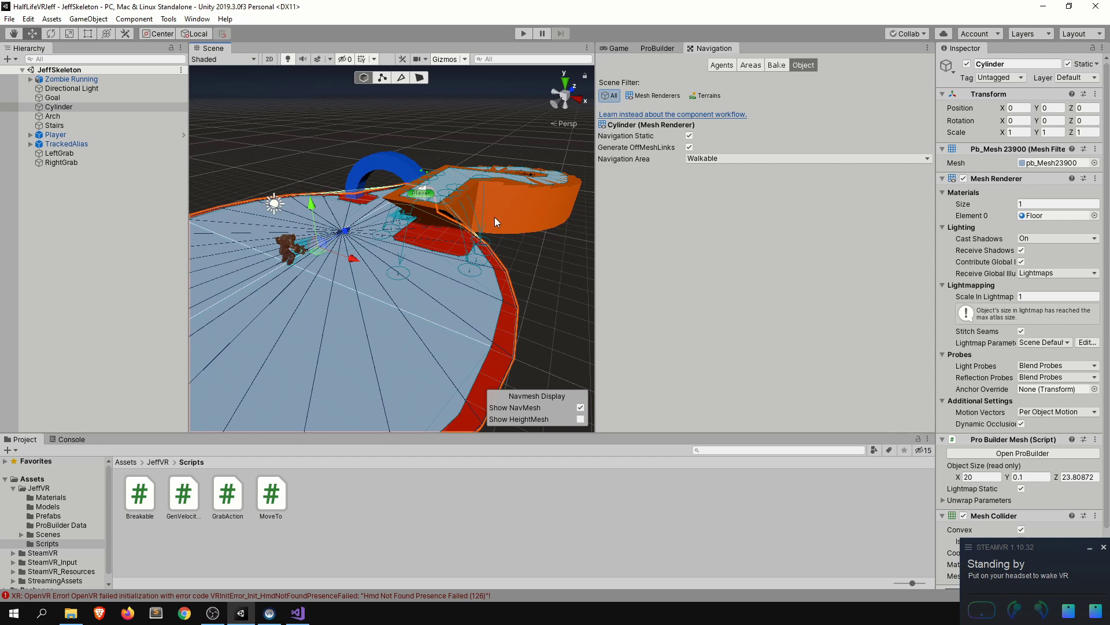
right_click_drag(495, 217, 445, 233)
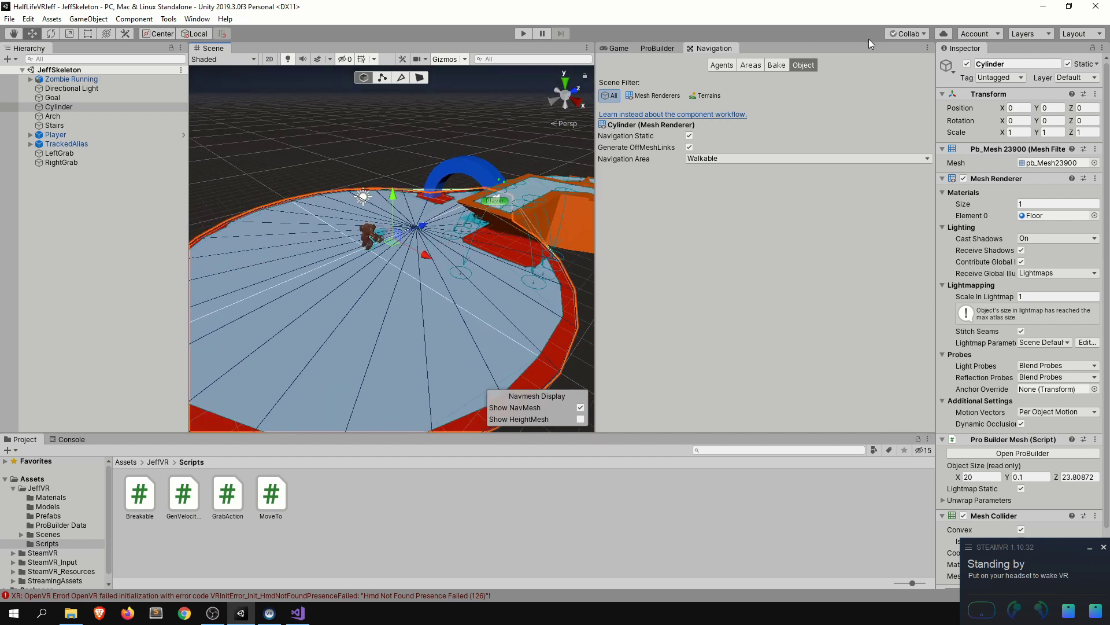
left_click(62, 109)
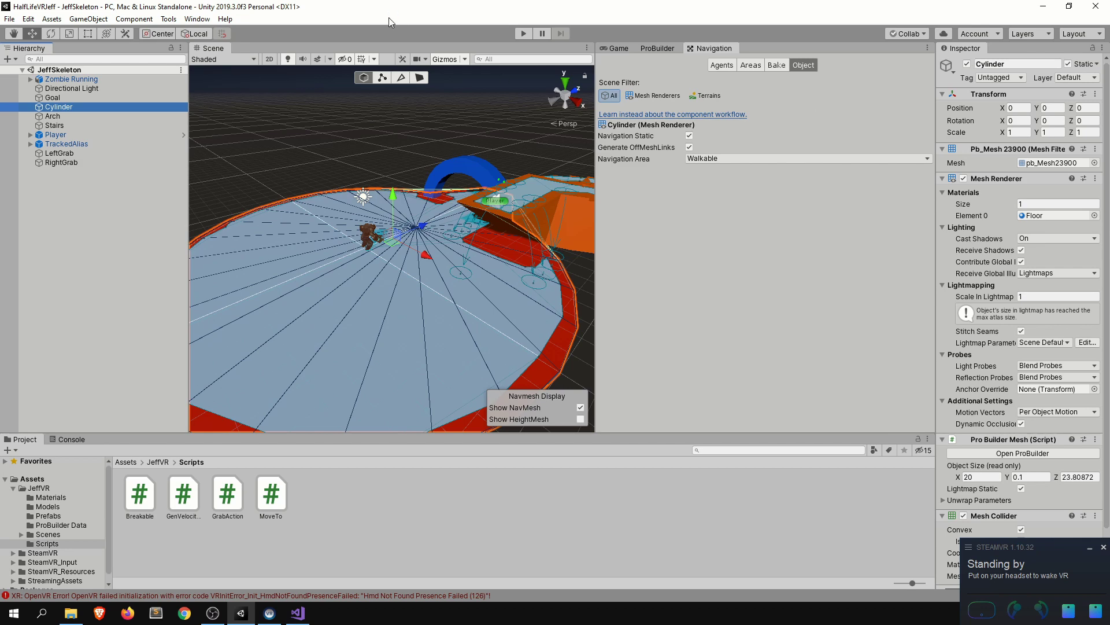
Create a cube in the scene and raise it above the floor to a Y position of 3.46
right_click(71, 244)
mouse_move(126, 365)
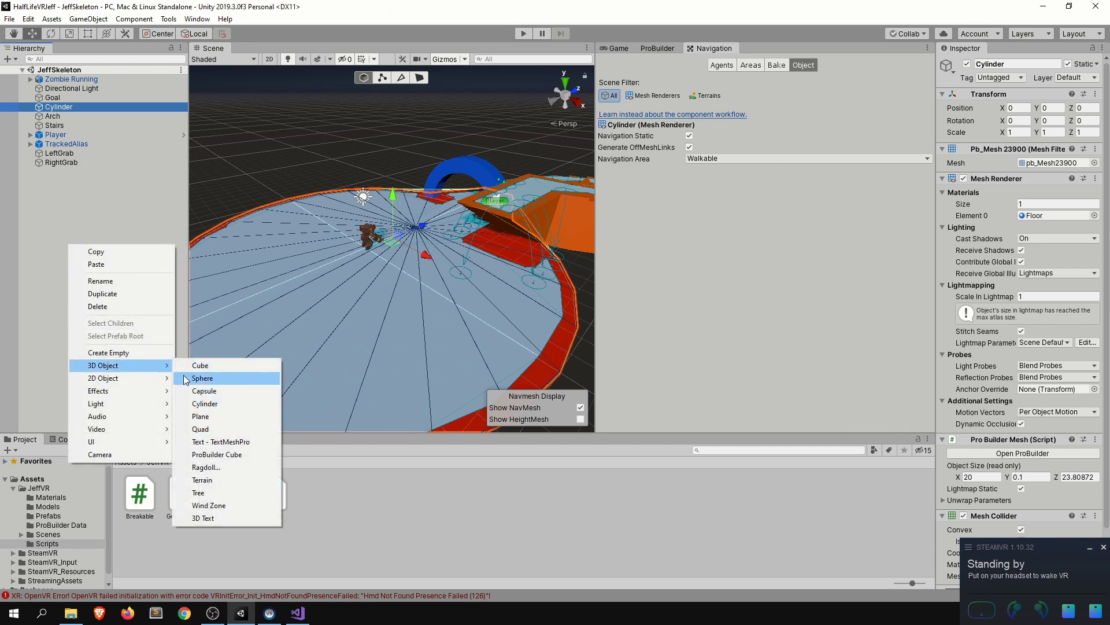
left_click(206, 367)
left_click_drag(393, 207, 386, 155)
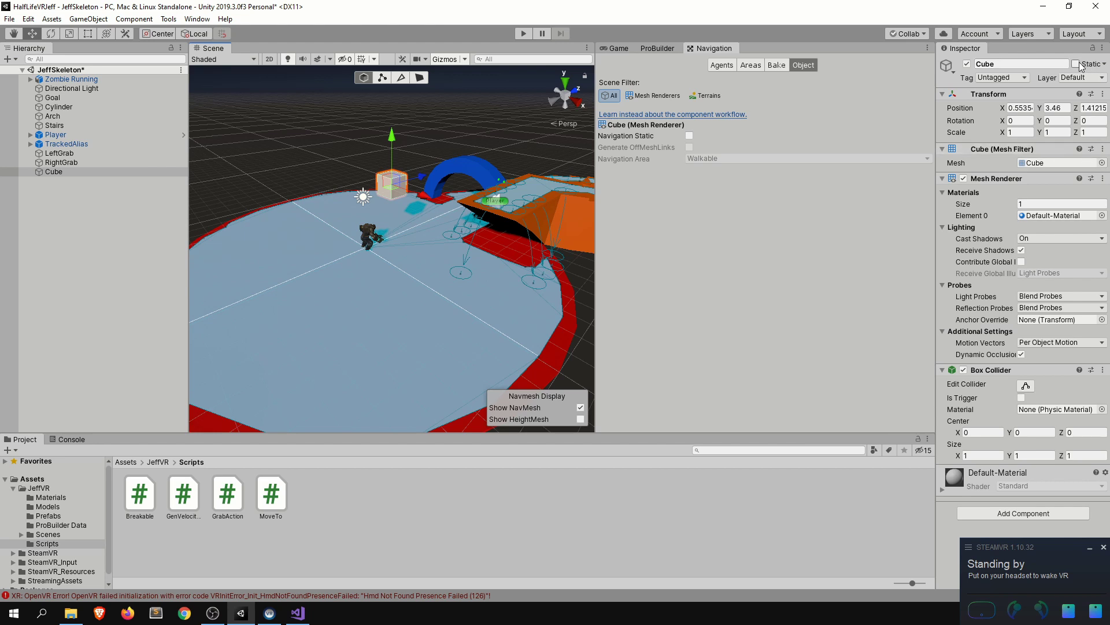
Try toggling the Cube's static state on and off, and set its static flags to Everything
left_click(126, 163)
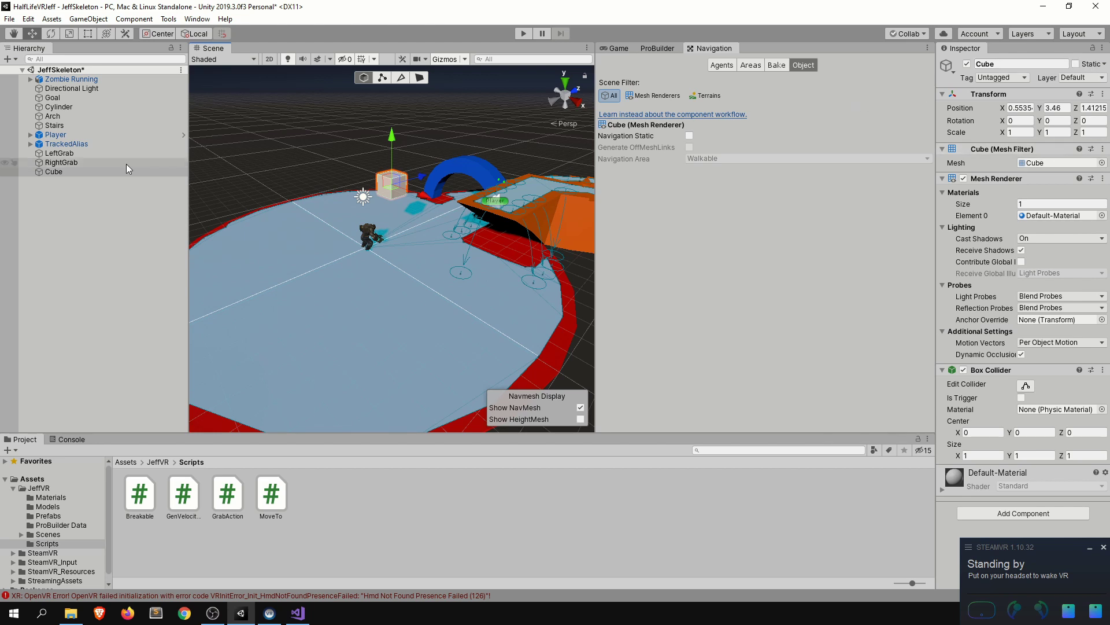
left_click(120, 171)
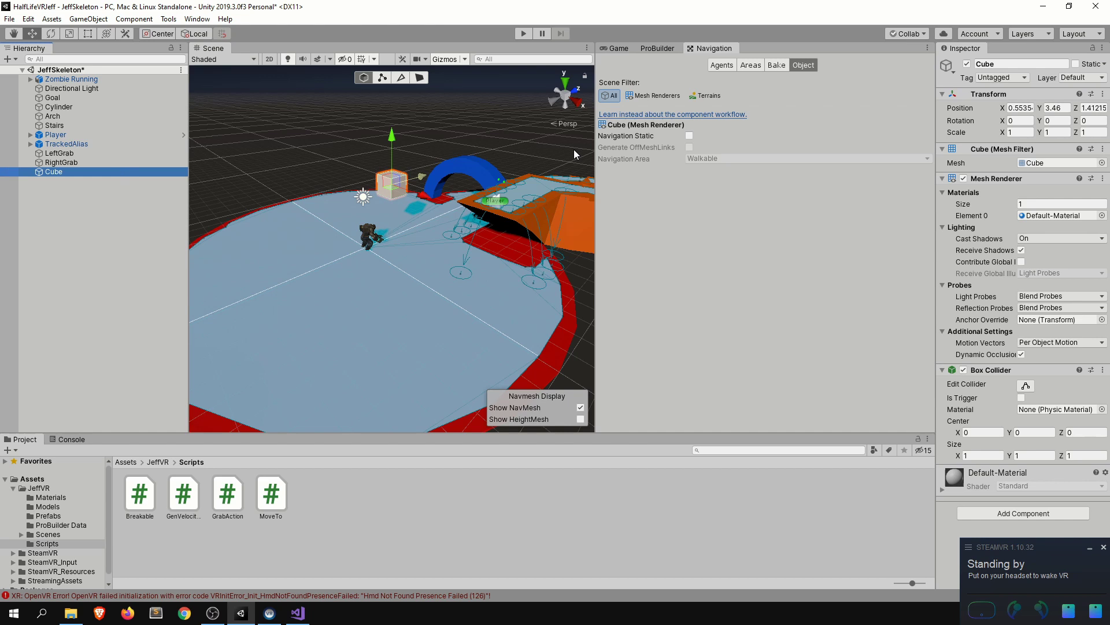
left_click(1076, 64)
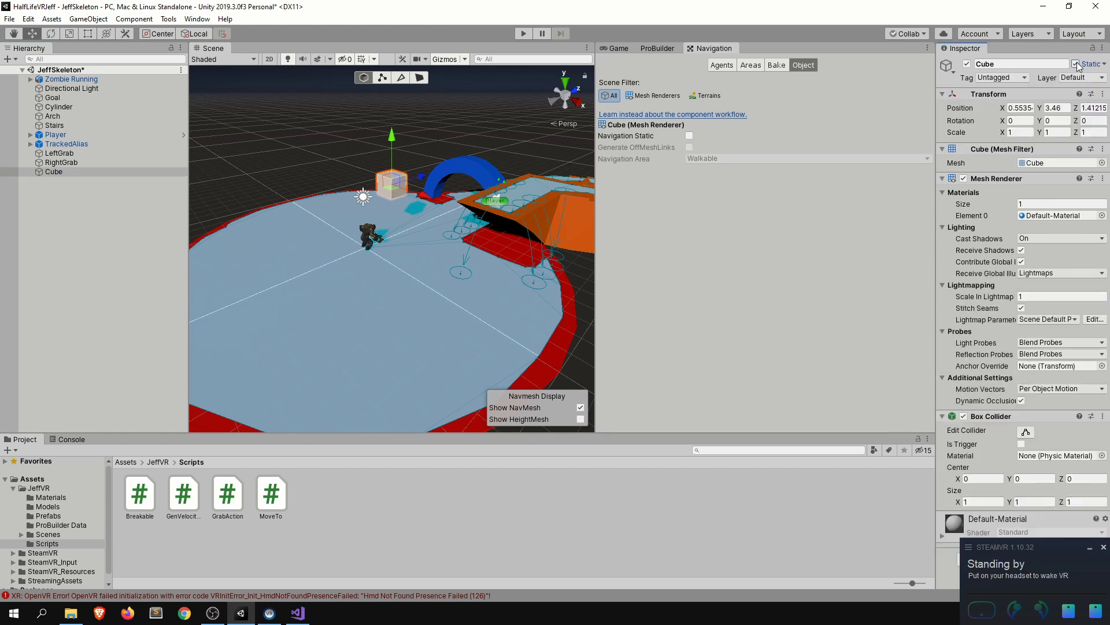
left_click(1076, 64)
left_click(1103, 64)
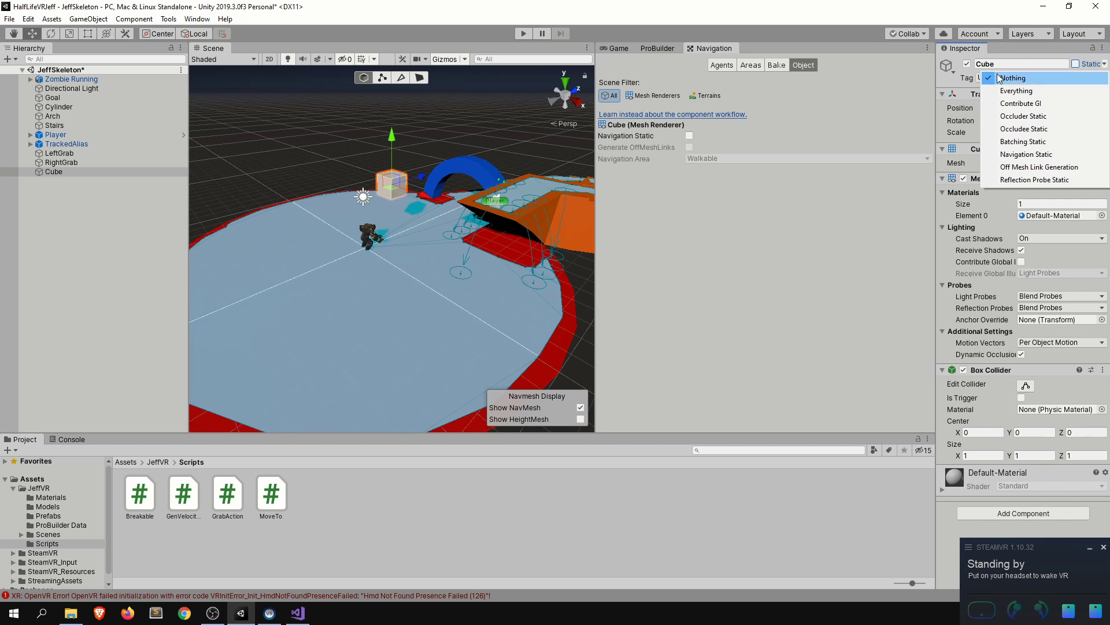
left_click(1016, 91)
Delete the Cube from the scene
left_click(60, 174)
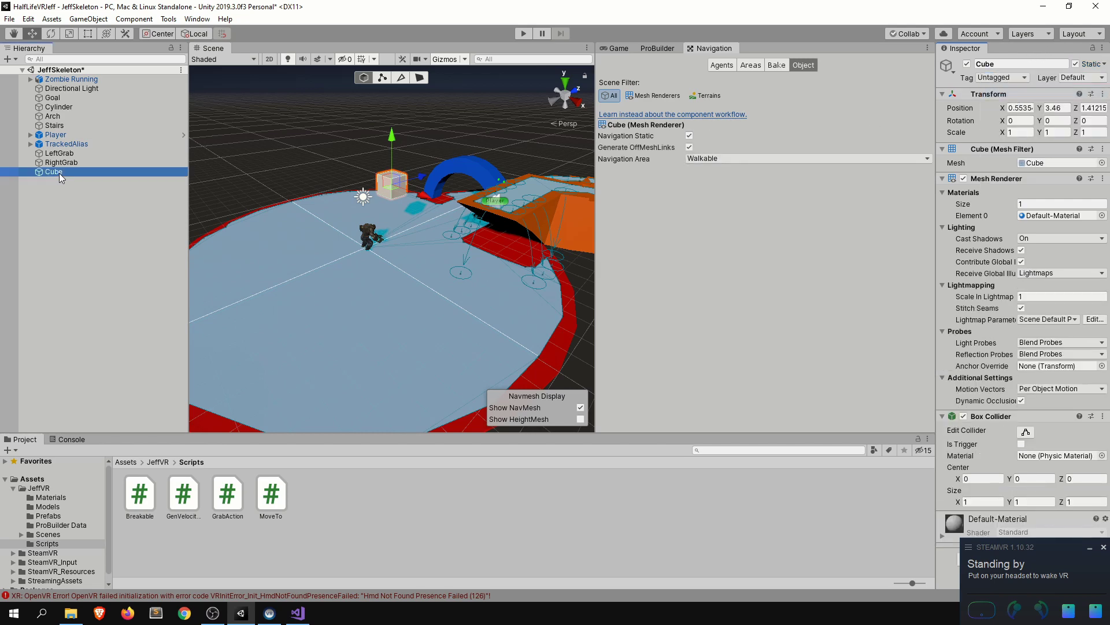
key("Delete")
Try toggling the Arch's static state off and back on
left_click(86, 117)
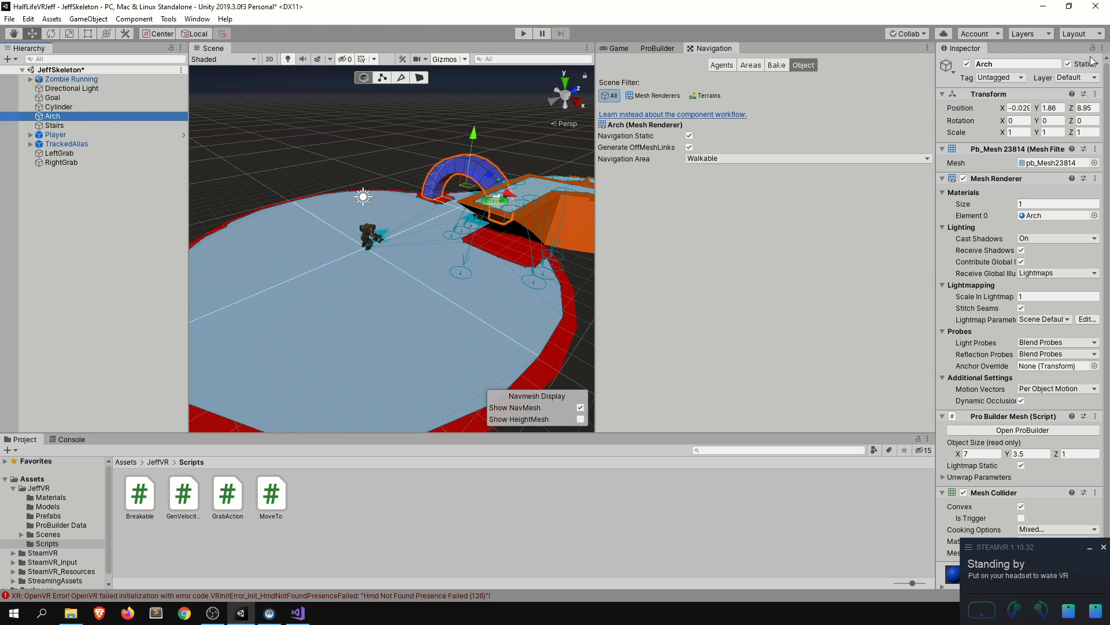
left_click(1068, 63)
left_click(1070, 63)
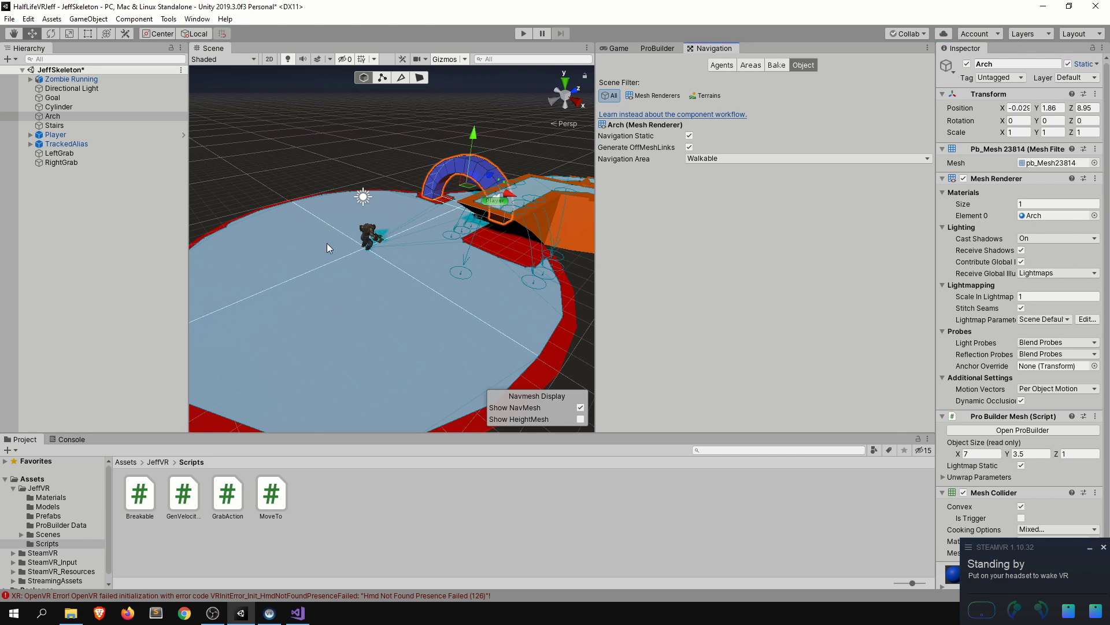
Check the static and navigation settings of the Cylinder, Arch and Stairs, and clear the selection
left_click(69, 100)
left_click(70, 104)
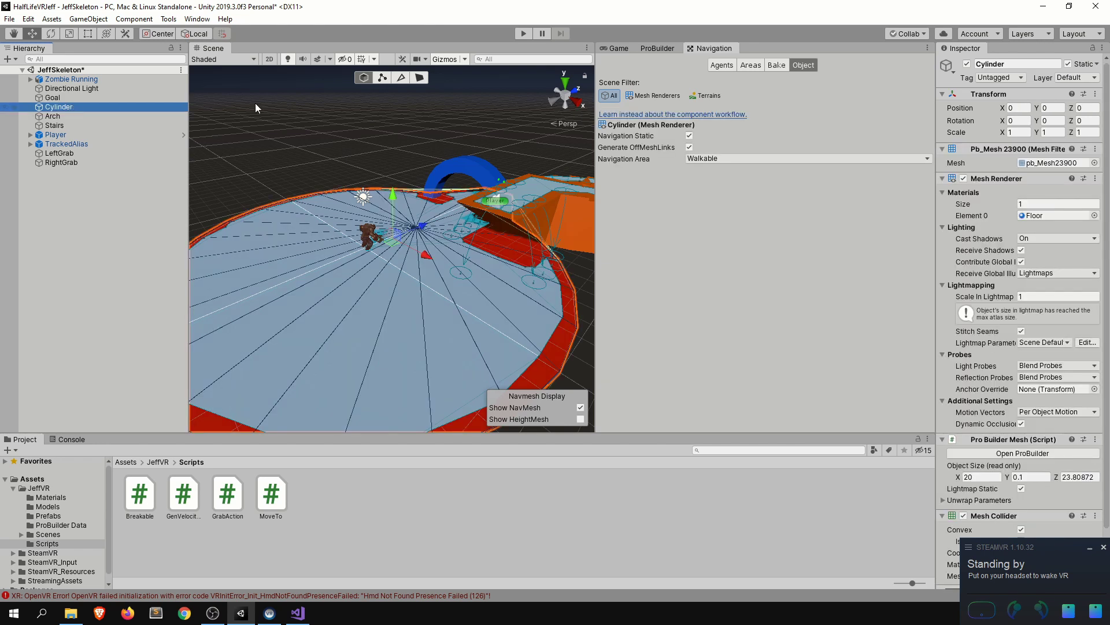
left_click(64, 116)
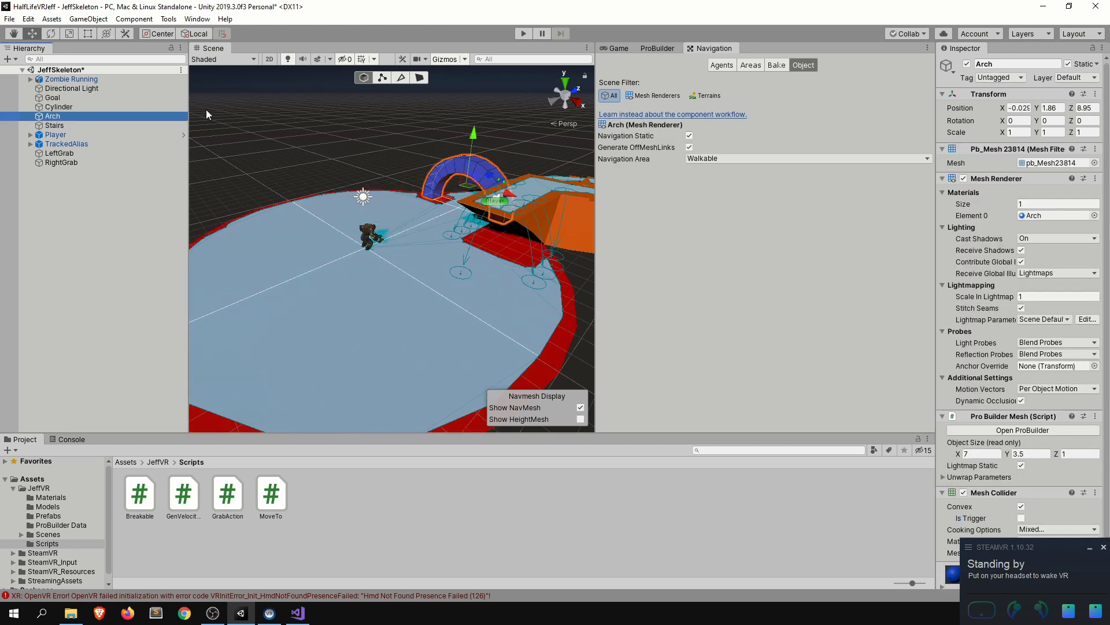
left_click(78, 125)
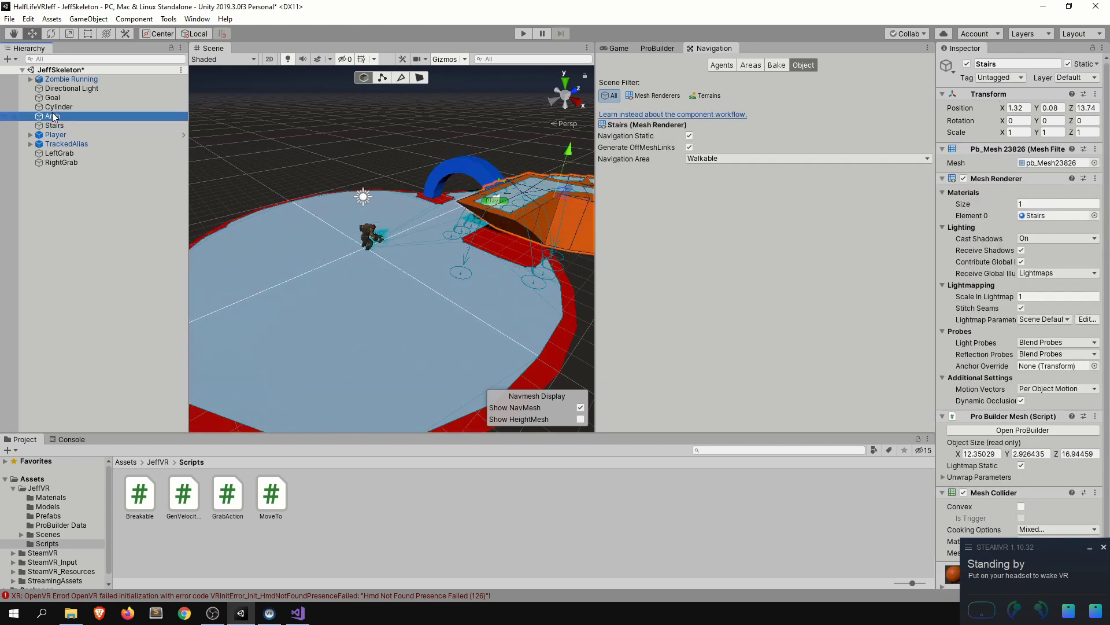
left_click(60, 107)
left_click(328, 141)
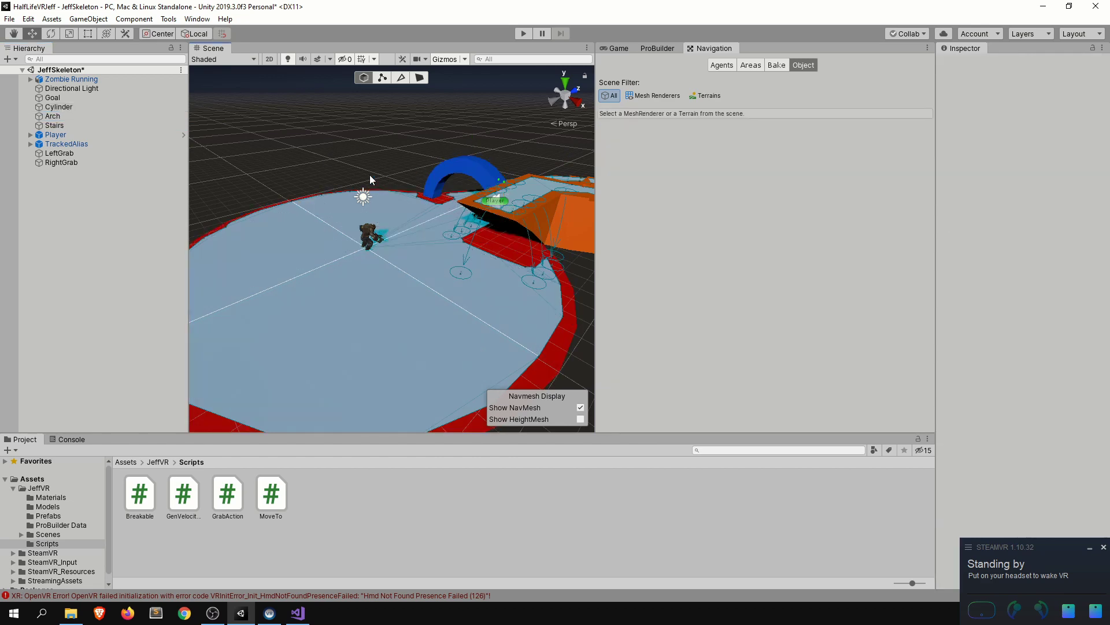
Display the NavMesh bake settings and examine how the NavMesh covers the individual steps of the curved stairs
right_click_drag(370, 174, 434, 157)
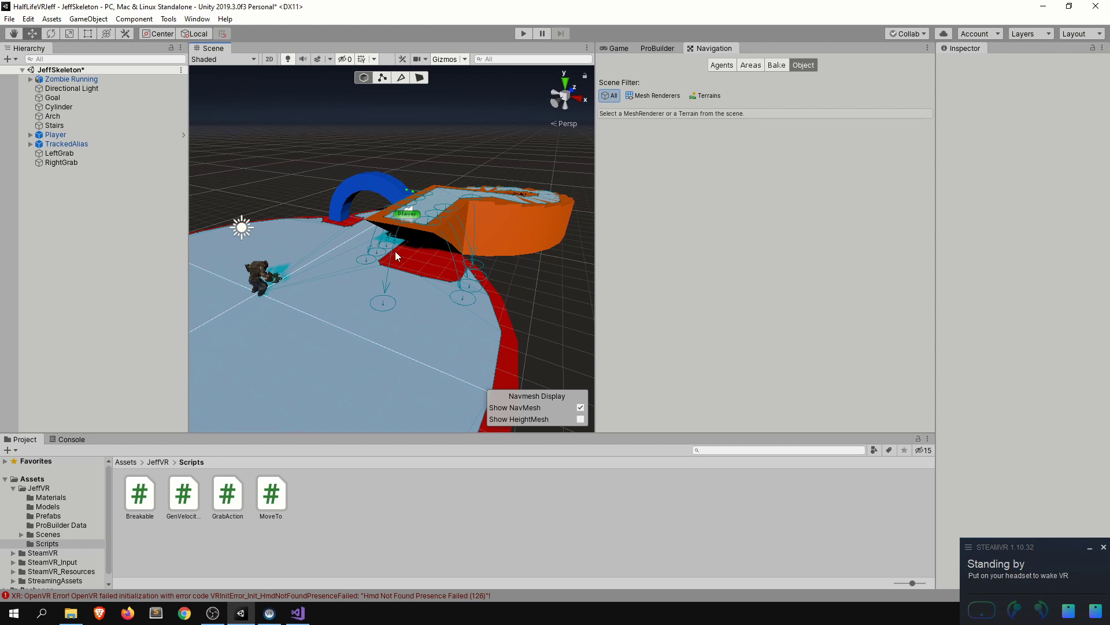
left_click_drag(394, 251, 348, 202, "alt")
left_click_drag(432, 204, 447, 199, "alt")
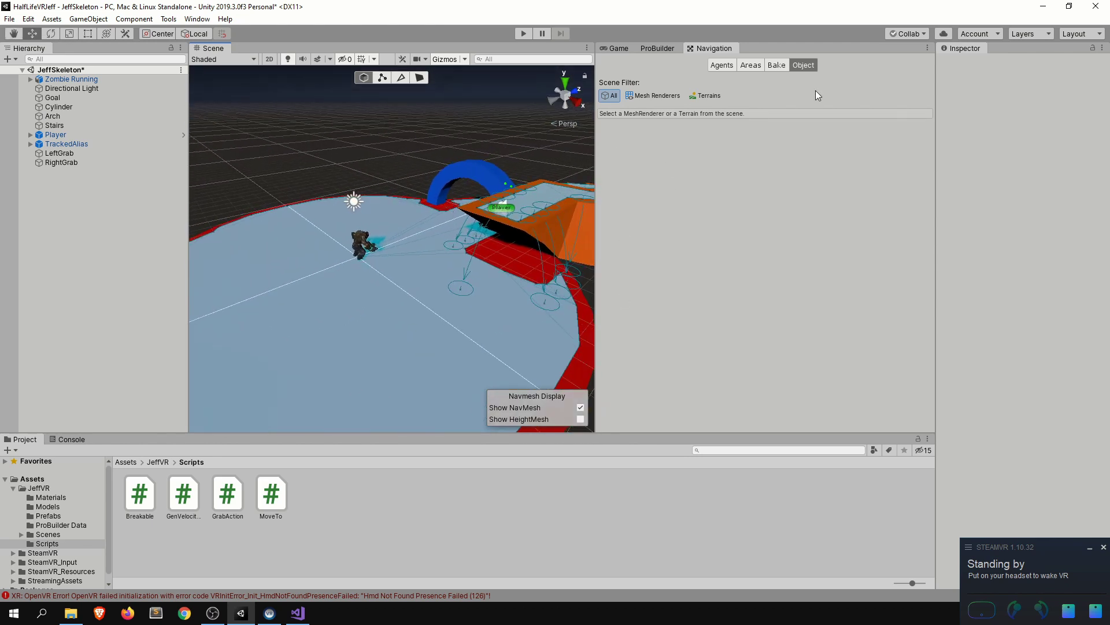
left_click(776, 65)
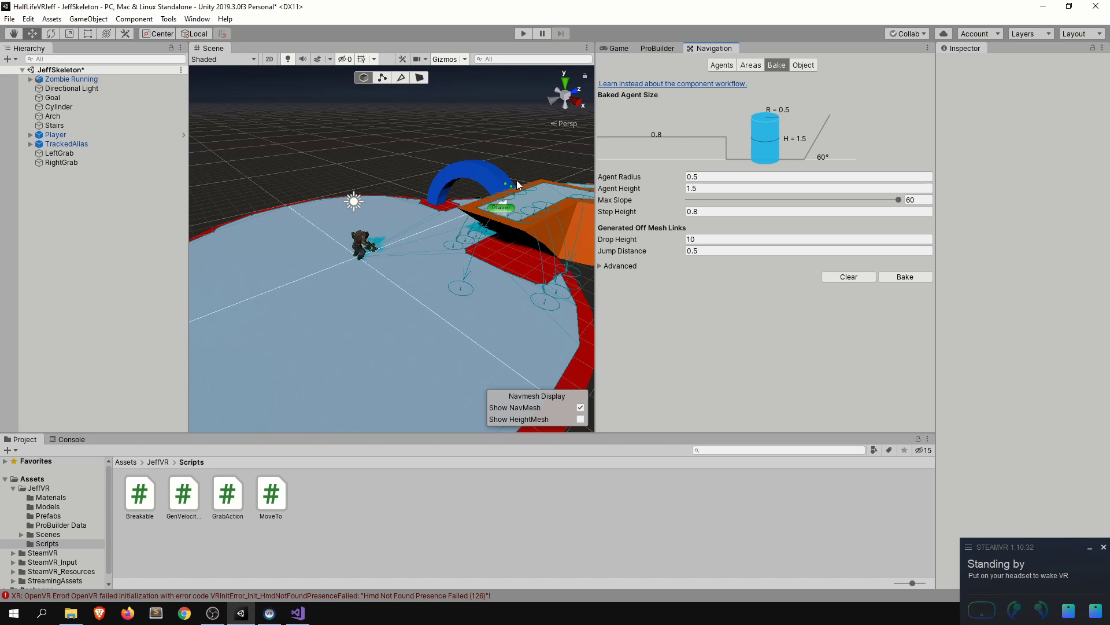
scroll(461, 263, "up", 8)
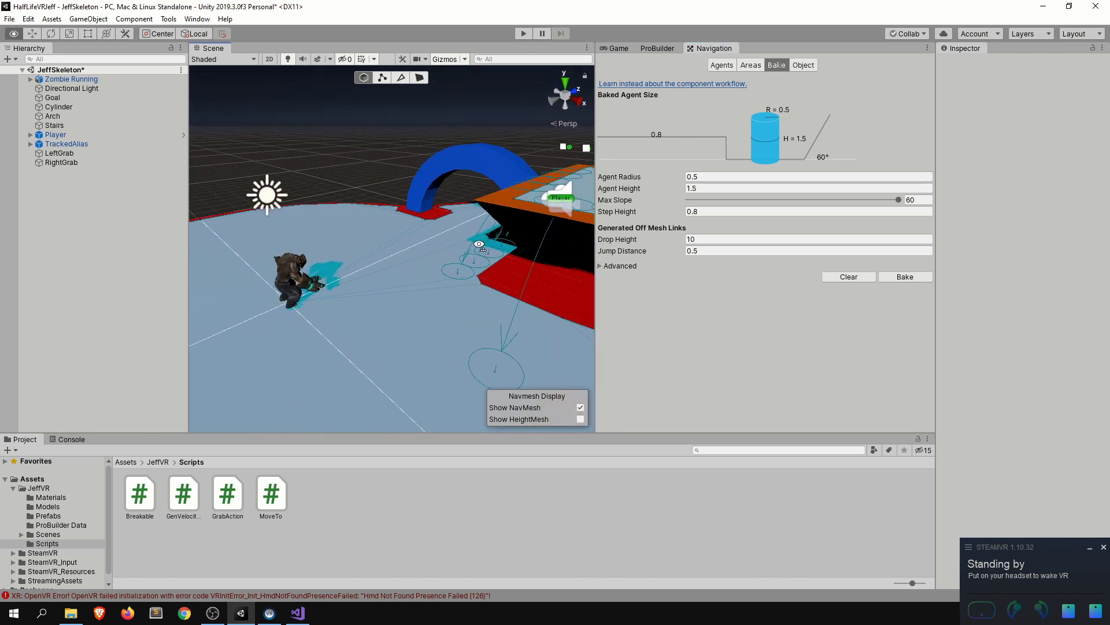
right_click_drag(450, 281, 493, 290)
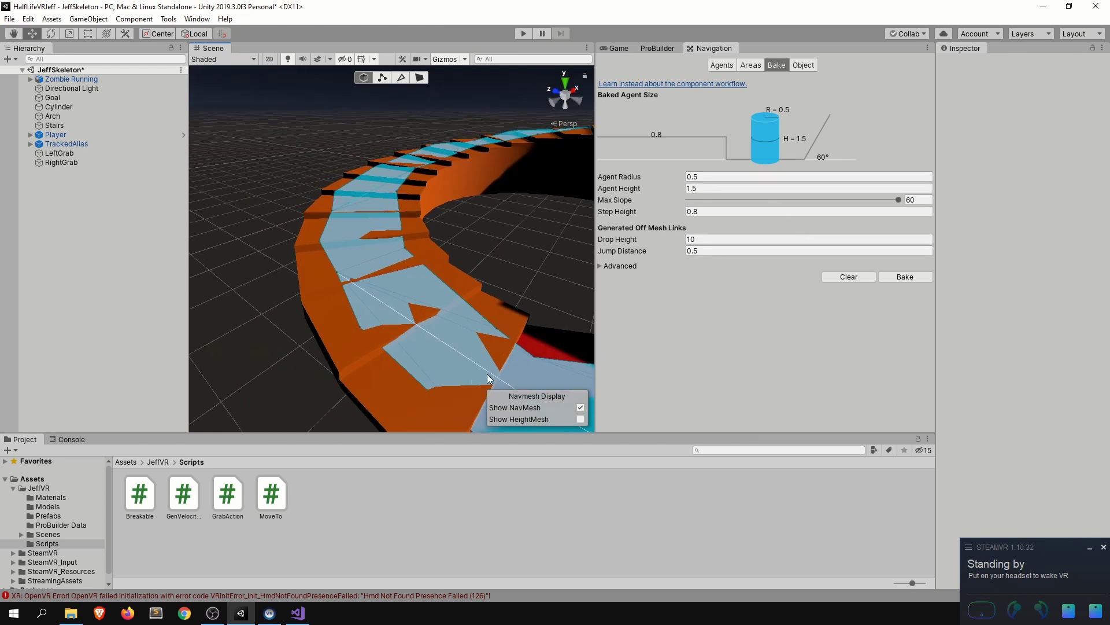
right_click_drag(489, 378, 577, 372)
scroll(575, 372, "down", 1)
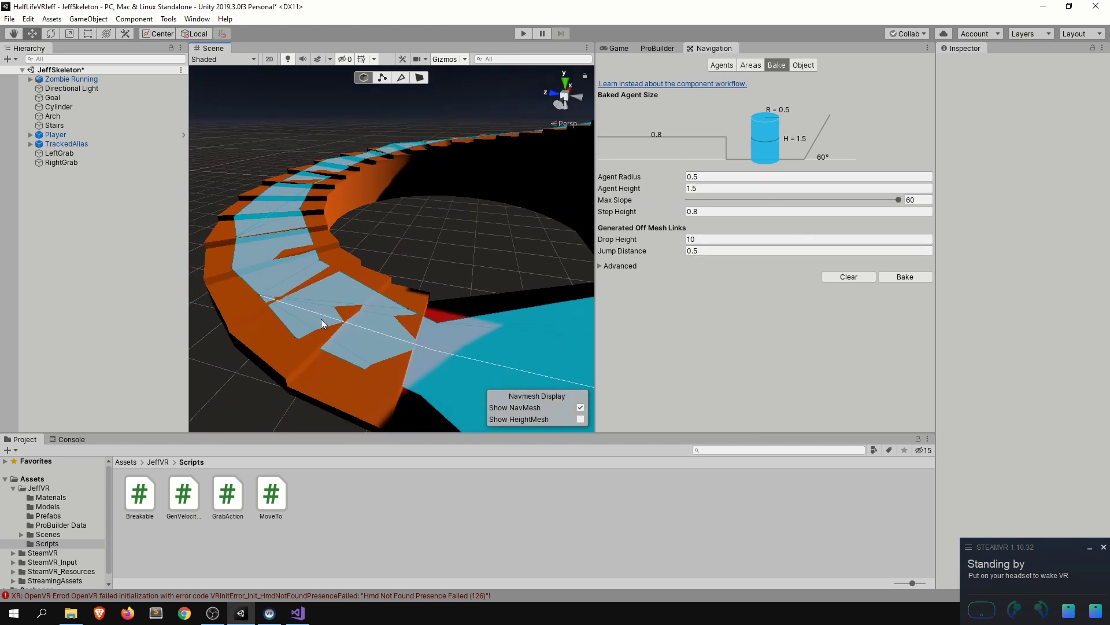
right_click_drag(403, 238, 260, 352)
key("s")
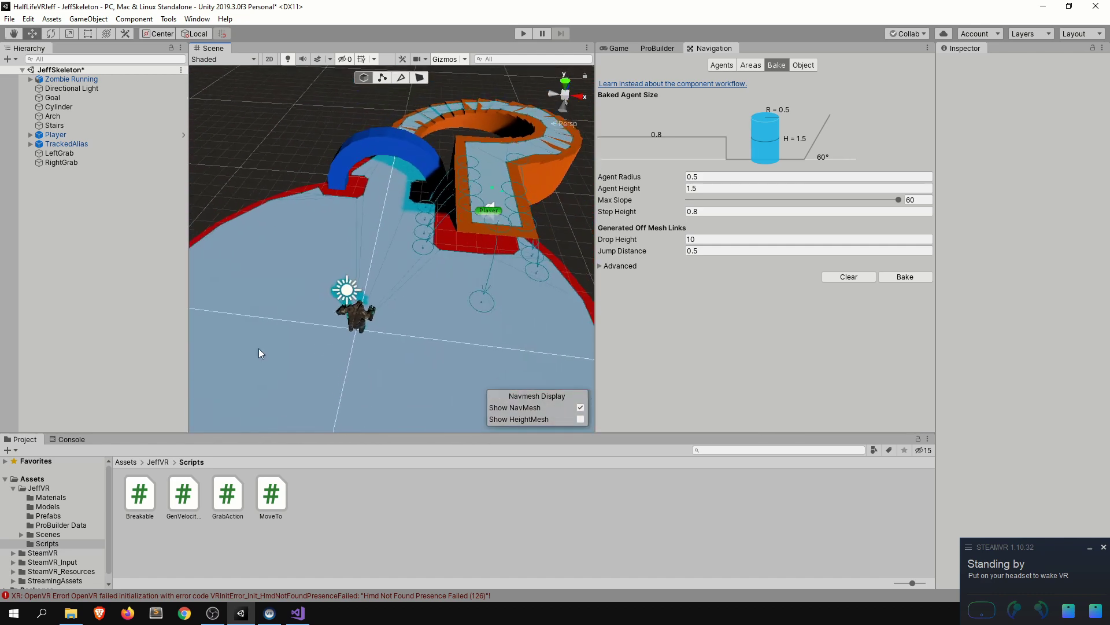
Examine the off-mesh links between the raised stair platform and the floor, and the NavMesh around the arch
right_click_drag(453, 281, 372, 289)
key("d")
right_click_drag(446, 279, 455, 280)
key("w")
right_click_drag(425, 214, 495, 155)
key("w")
key("a")
key("w")
right_click_drag(460, 236, 483, 199)
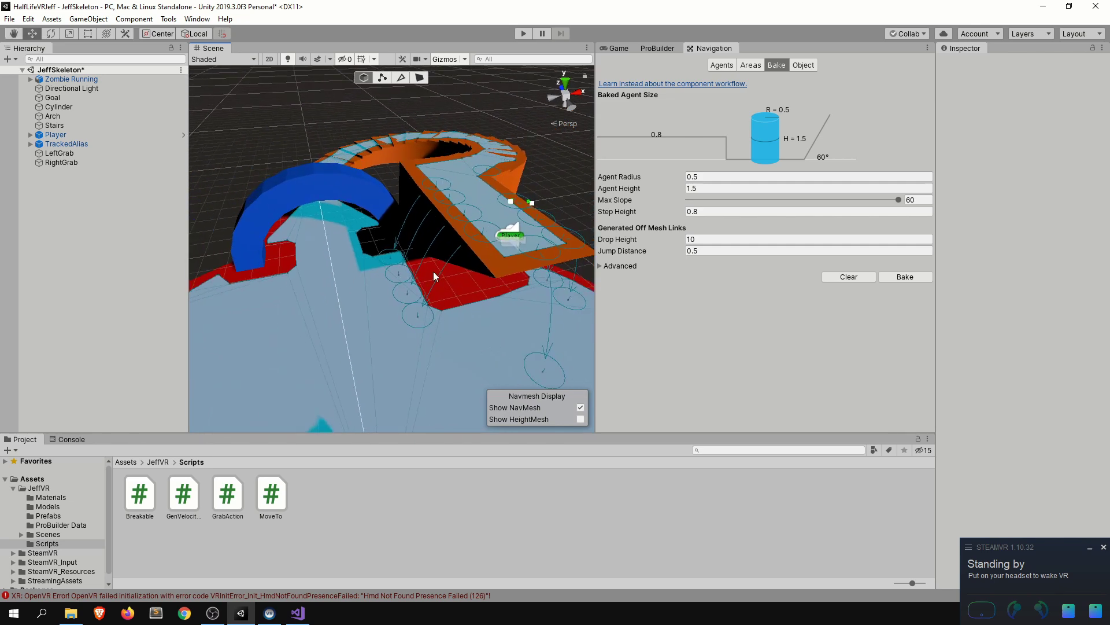
key("w")
right_click_drag(482, 158, 477, 157)
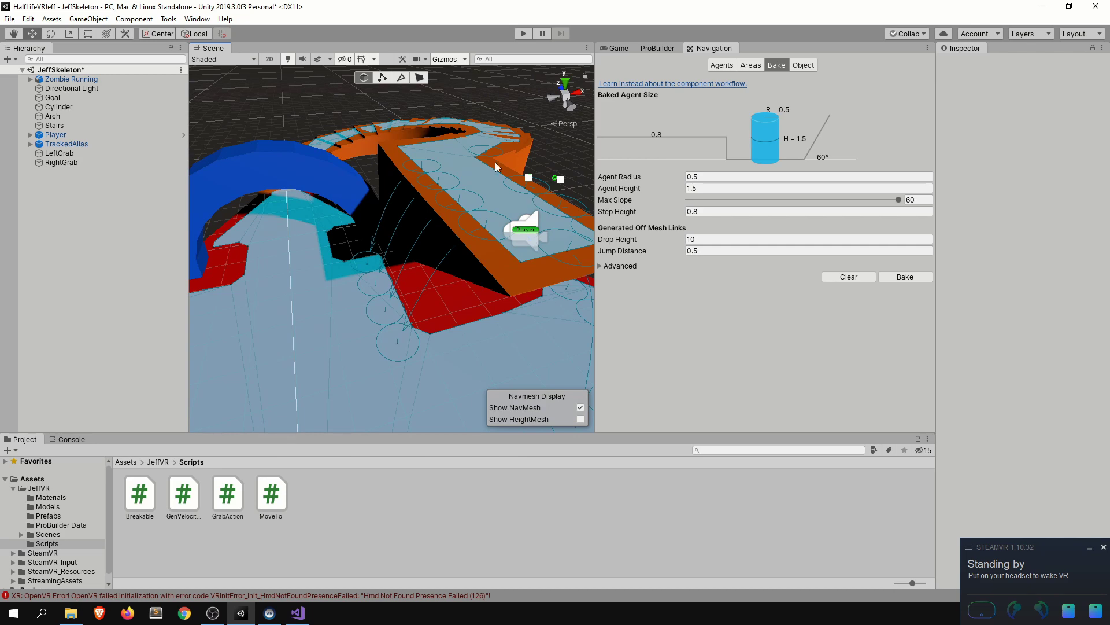
key("s")
right_click_drag(416, 275, 387, 182)
right_click_drag(364, 222, 509, 195)
right_click_drag(389, 320, 418, 324)
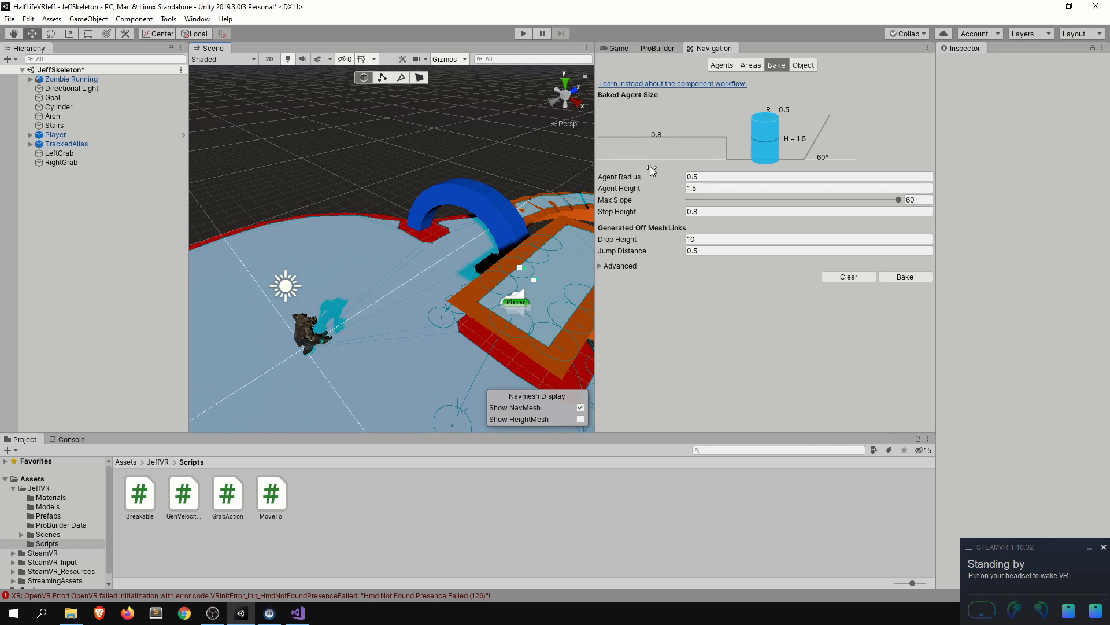
Review the navigation agent types, area costs and bake settings, and bring up the Game view
left_click(729, 65)
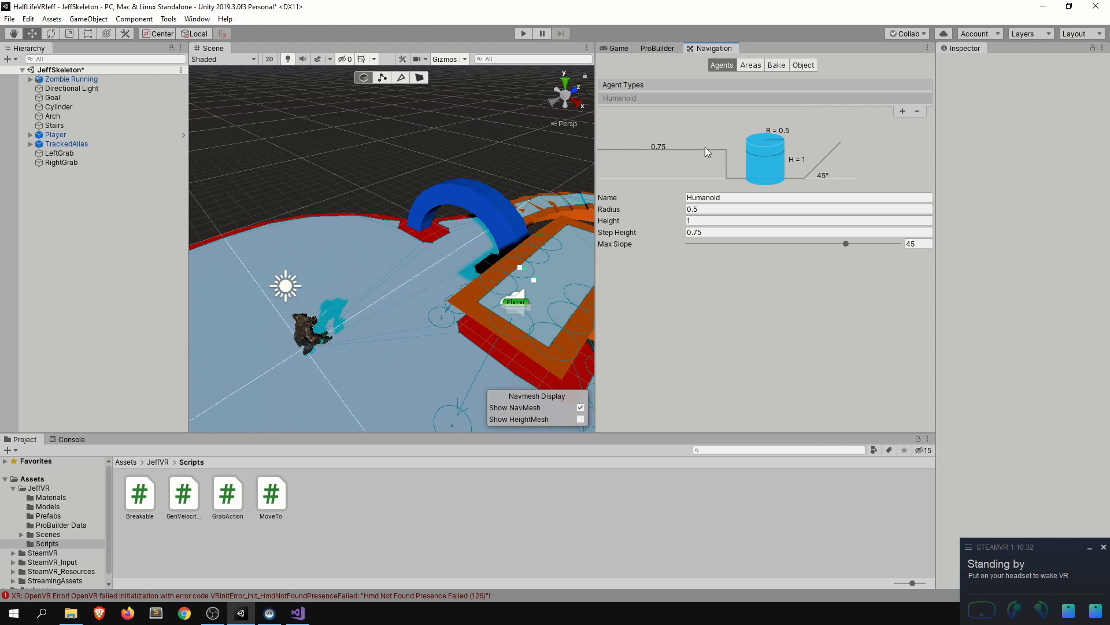
left_click(760, 68)
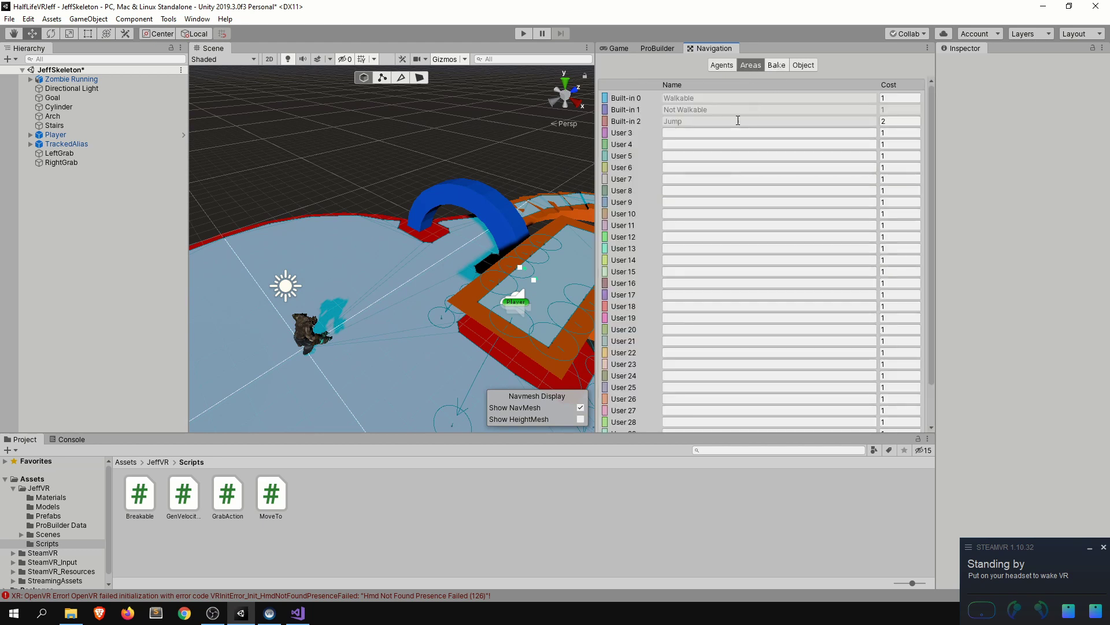
left_click(778, 64)
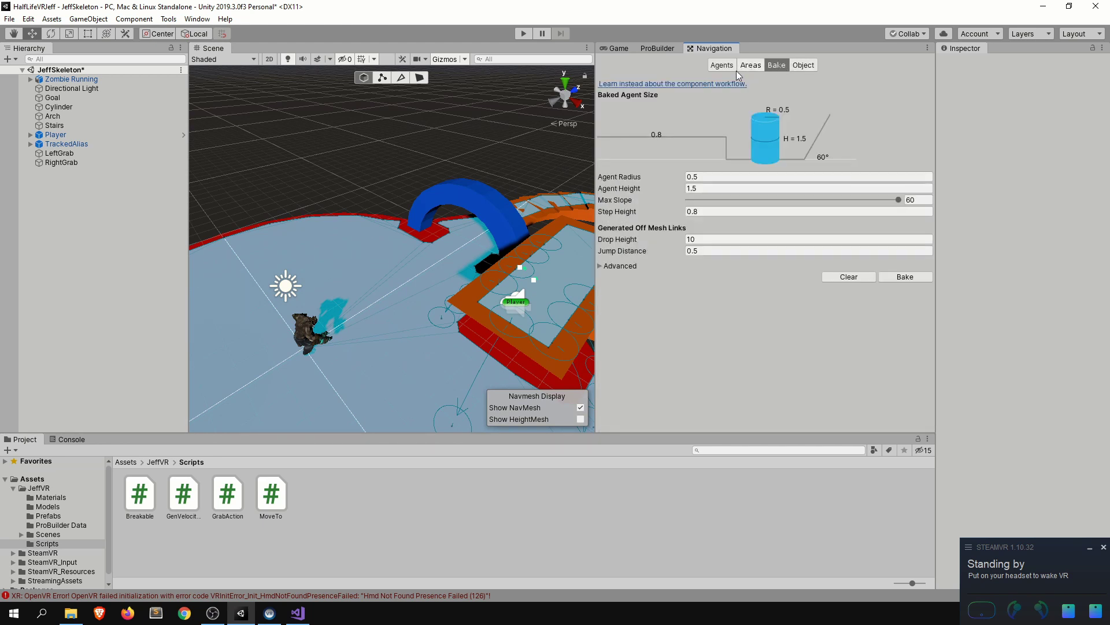
key("w")
right_click_drag(433, 193, 414, 175)
key("s")
left_click(617, 49)
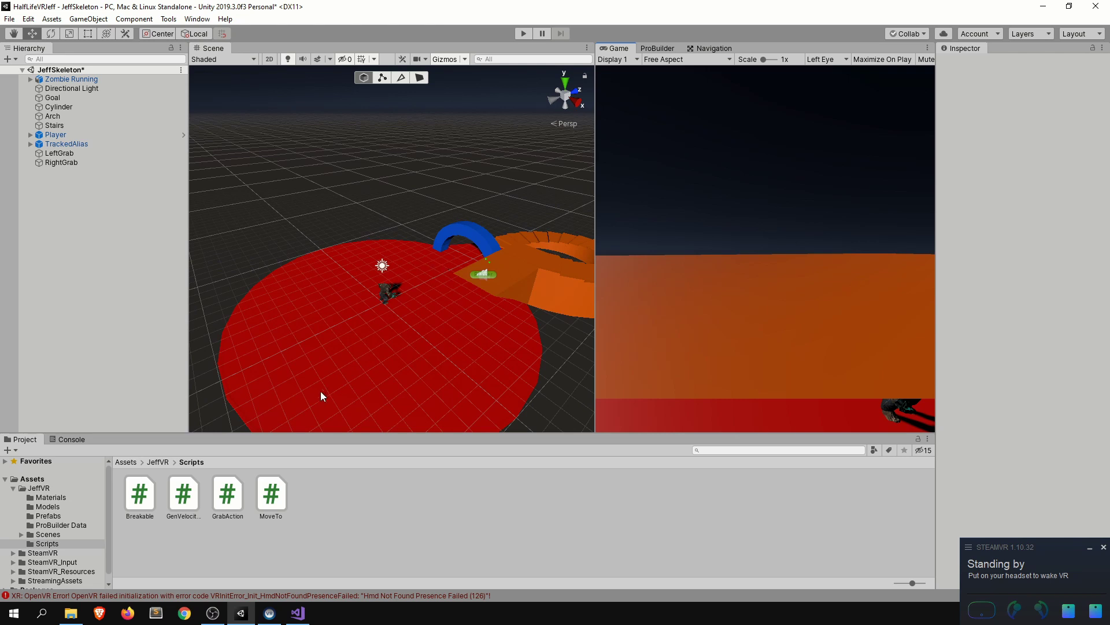
Switch to Visual Studio and read MoveTo.cs, examining the agent's destination assignment and the Running animation condition in Update
key("alt+Tab")
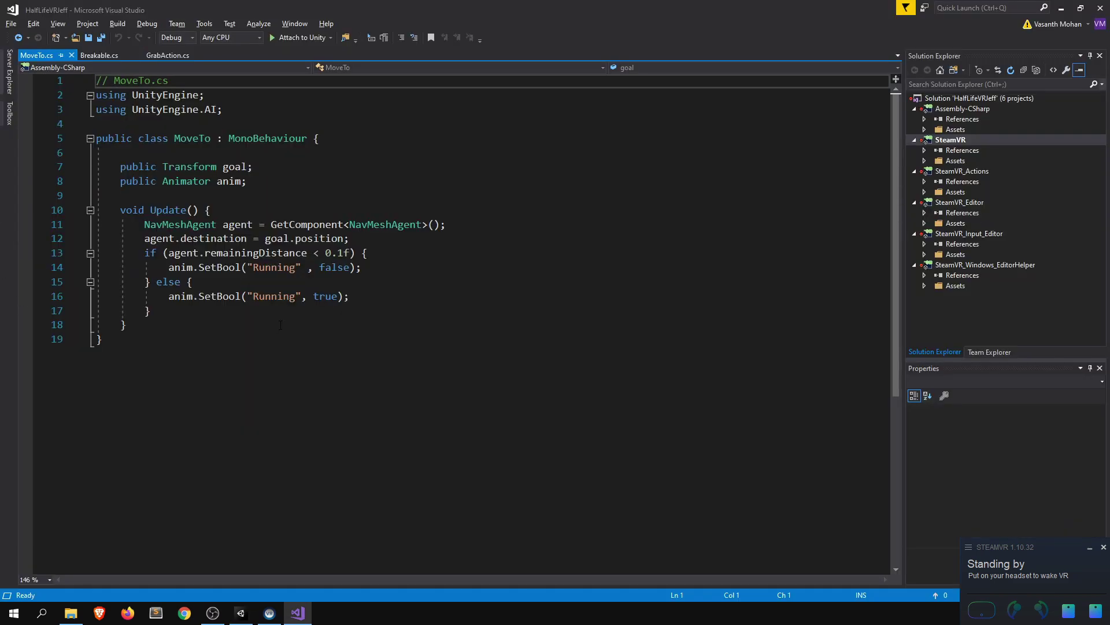
left_click_drag(234, 338, 455, 231)
left_click(278, 254)
left_click(455, 232)
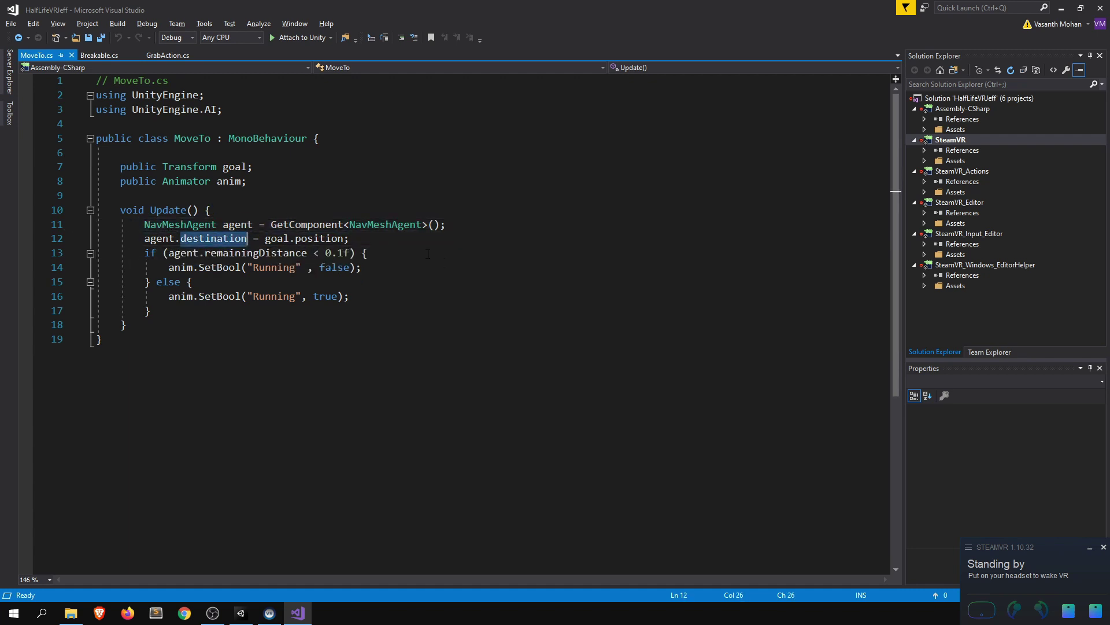
left_click(403, 323)
left_click_drag(152, 311, 69, 259)
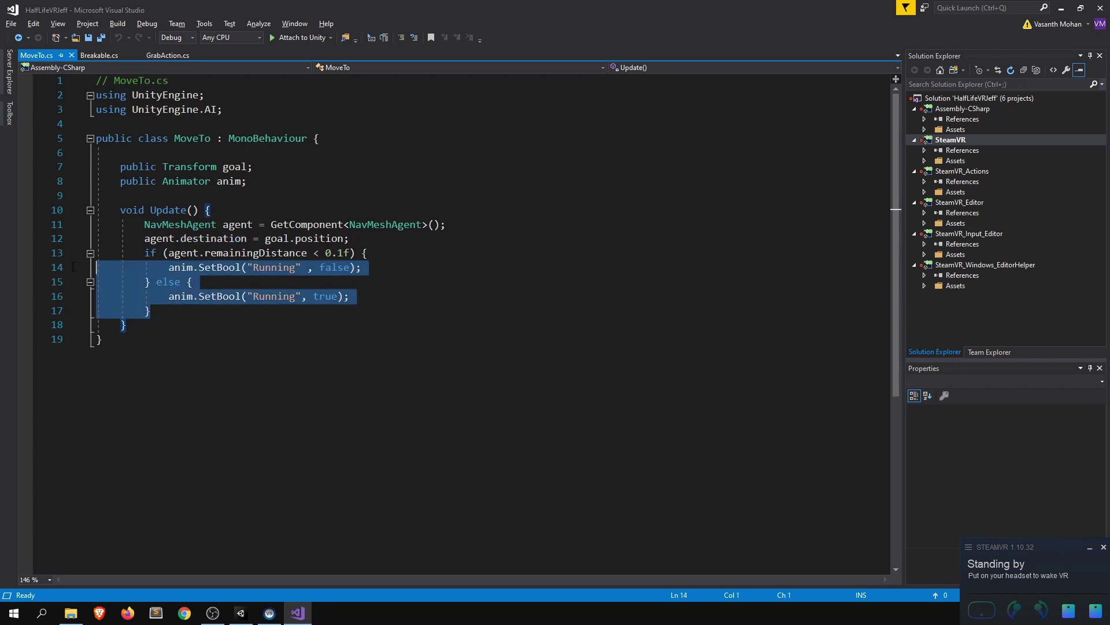
left_click(355, 323)
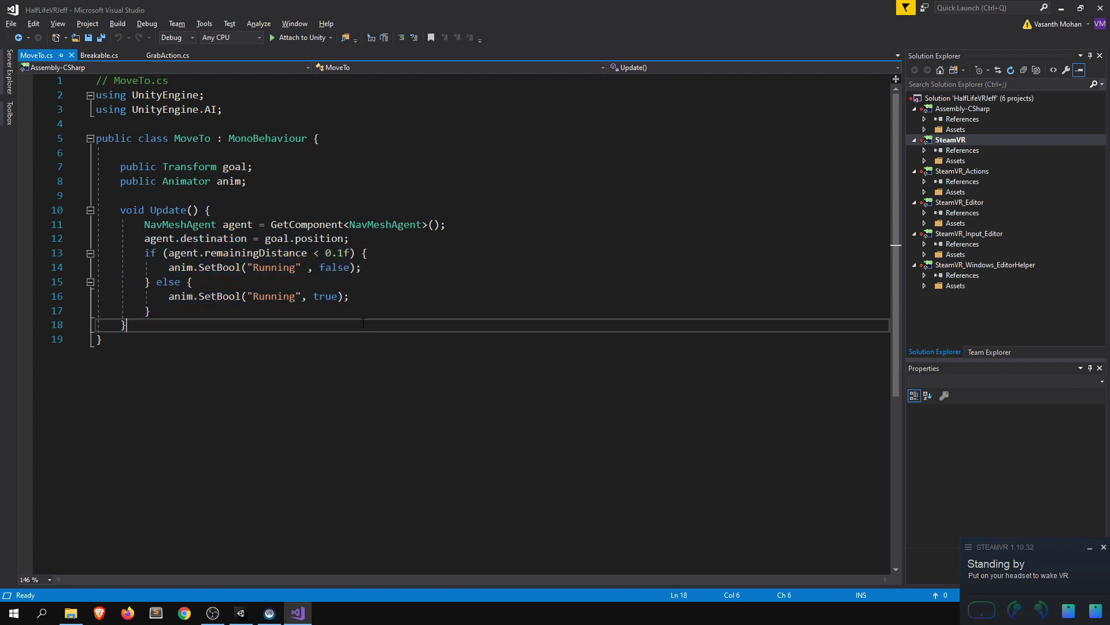
Return to Unity and attach the MoveTo script to the Zombie Running object
key("alt+Tab")
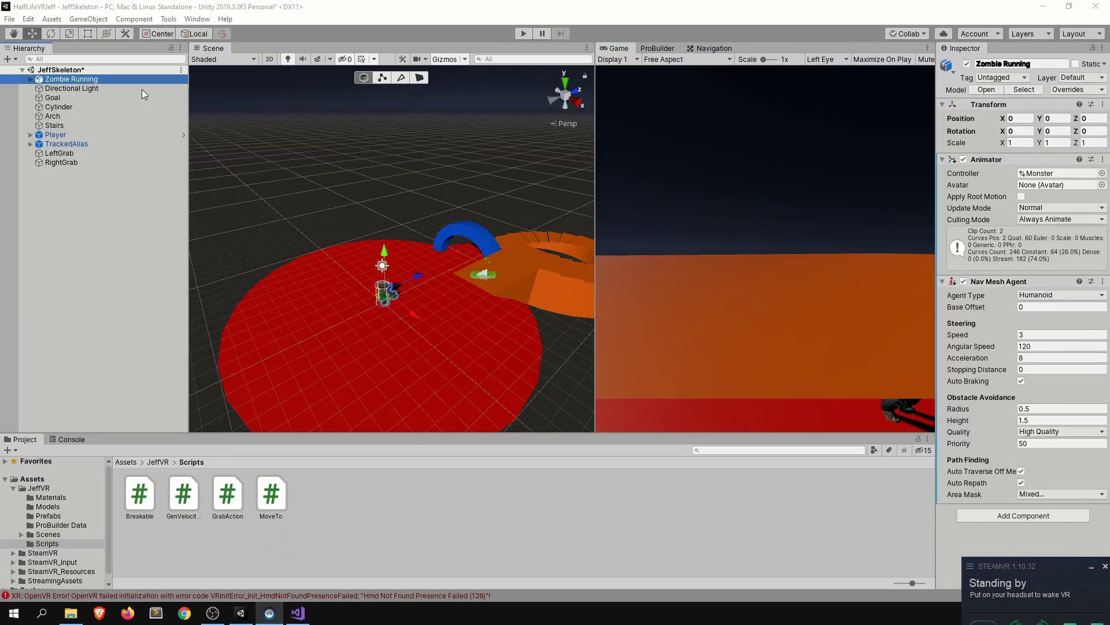
scroll(458, 281, "up", 2)
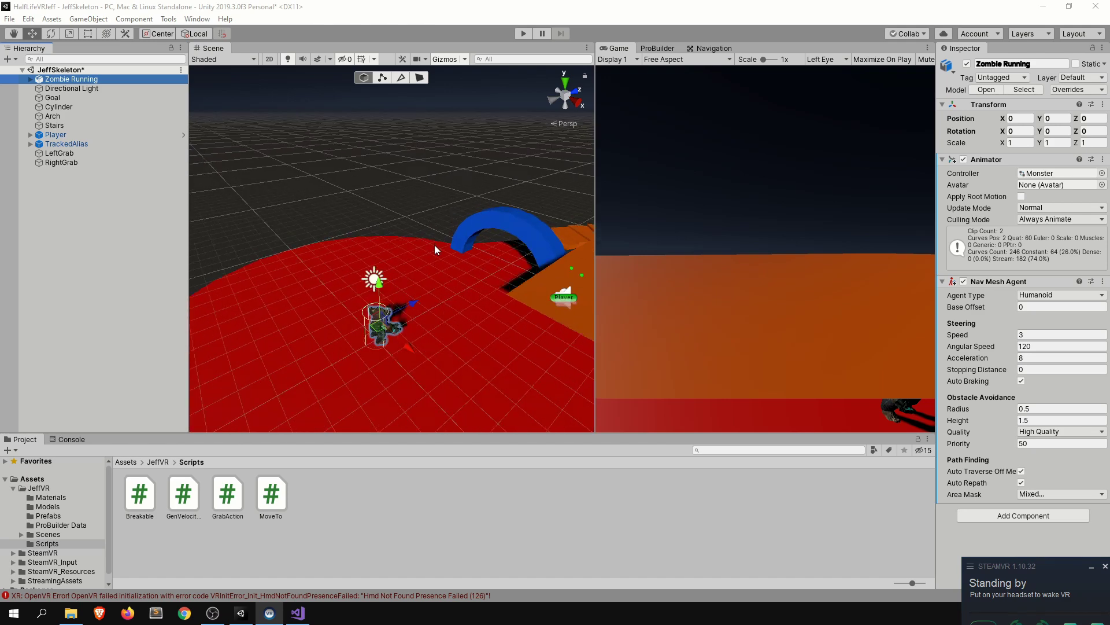
scroll(435, 250, "down", 1)
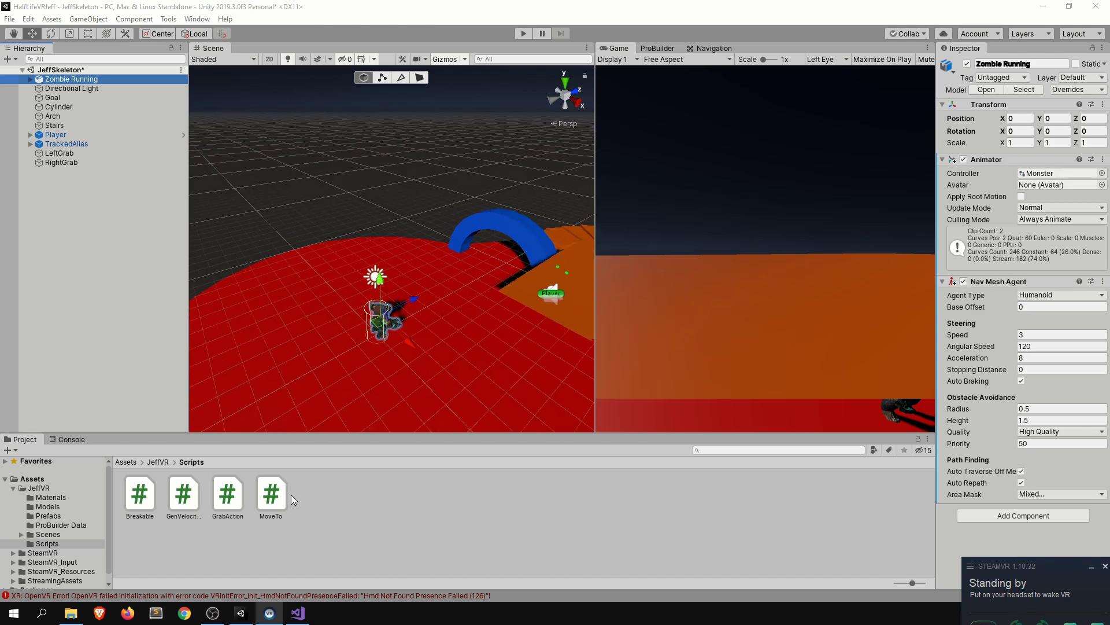
left_click_drag(274, 501, 1061, 515)
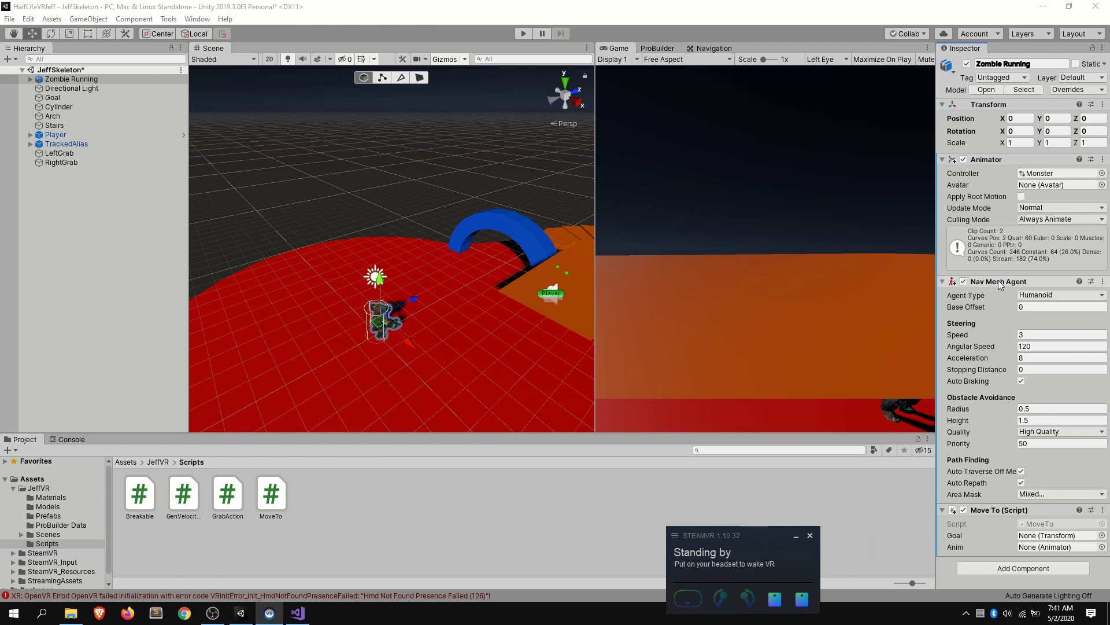
Assign the Goal object and the Zombie Running Animator to the Move To script's Goal and Anim references, and save the scene
left_click_drag(73, 100, 1033, 541)
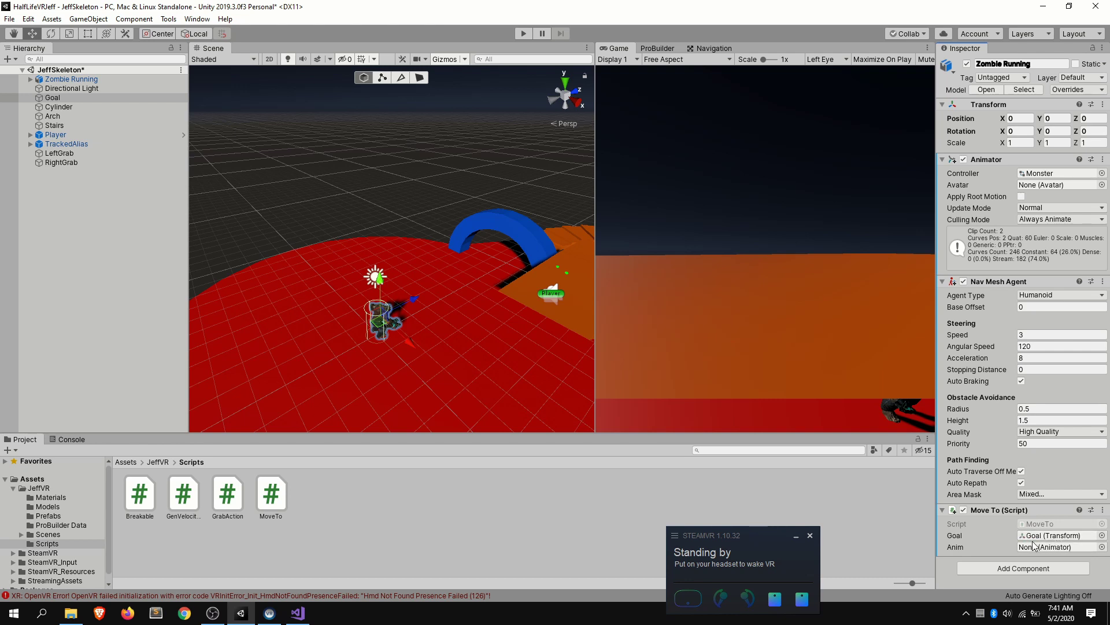
left_click_drag(987, 159, 1043, 547)
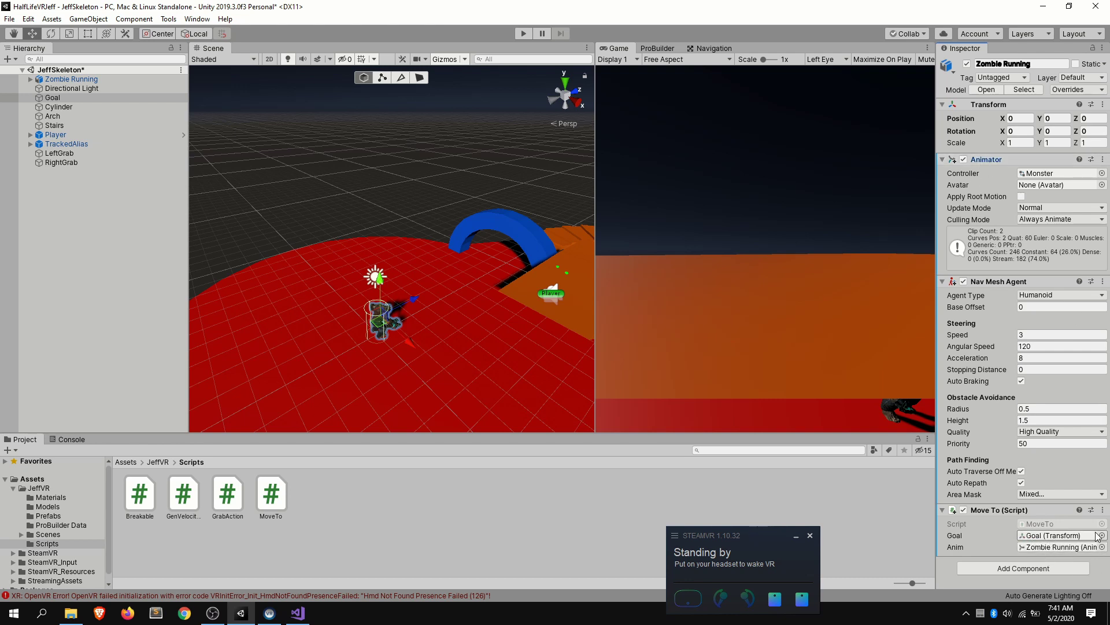
key("ctrl+s")
Play the scene and move the Goal around the floor to about X -1.83, Z 14.59 to test the zombie's pathfinding
left_click_drag(408, 255, 432, 291, "alt")
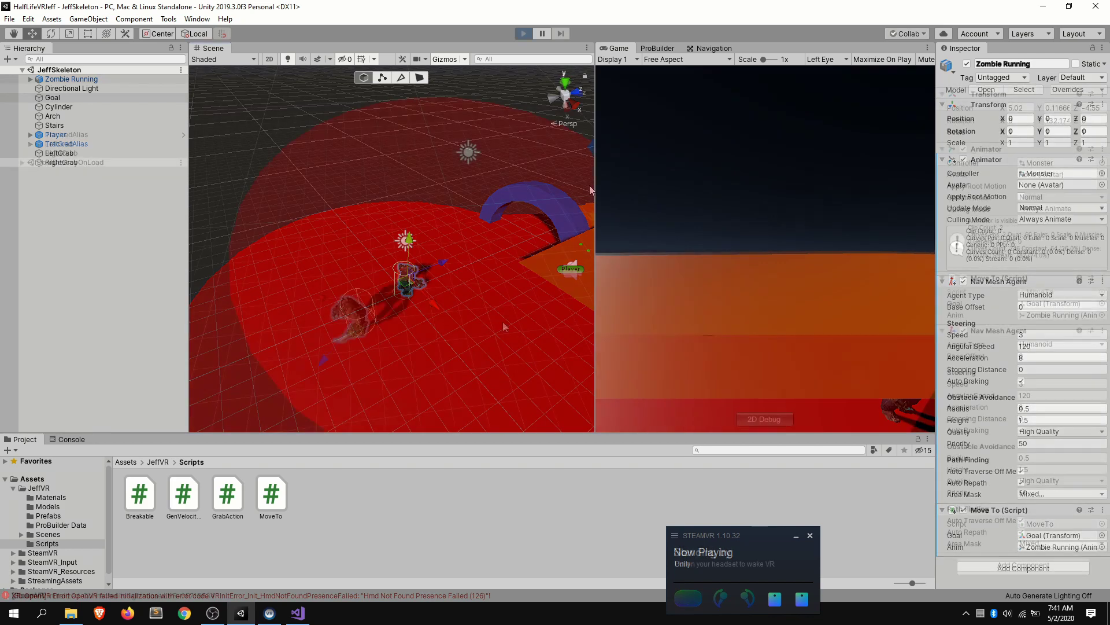
left_click_drag(501, 279, 530, 263, "alt")
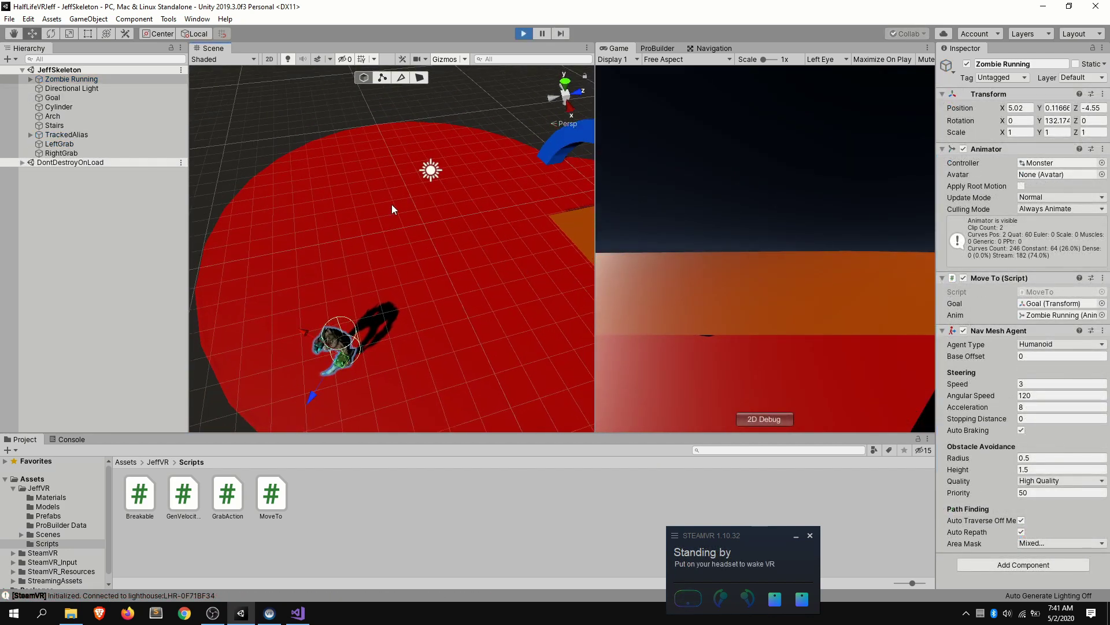
left_click(67, 98)
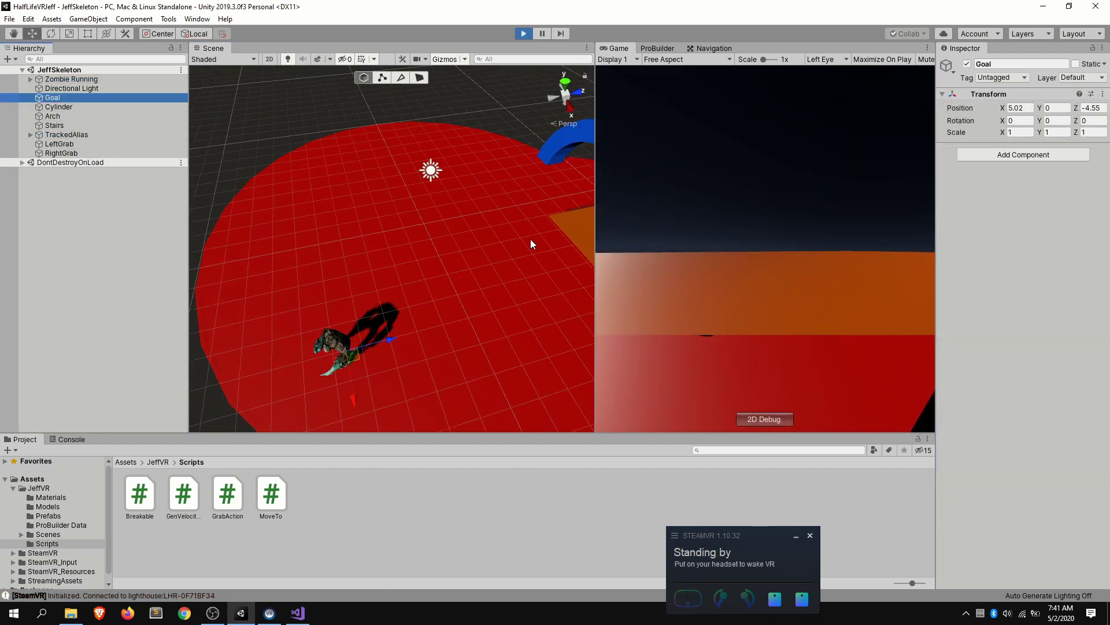
left_click_drag(391, 335, 519, 359)
left_click_drag(465, 312, 376, 182)
left_click_drag(449, 169, 393, 377)
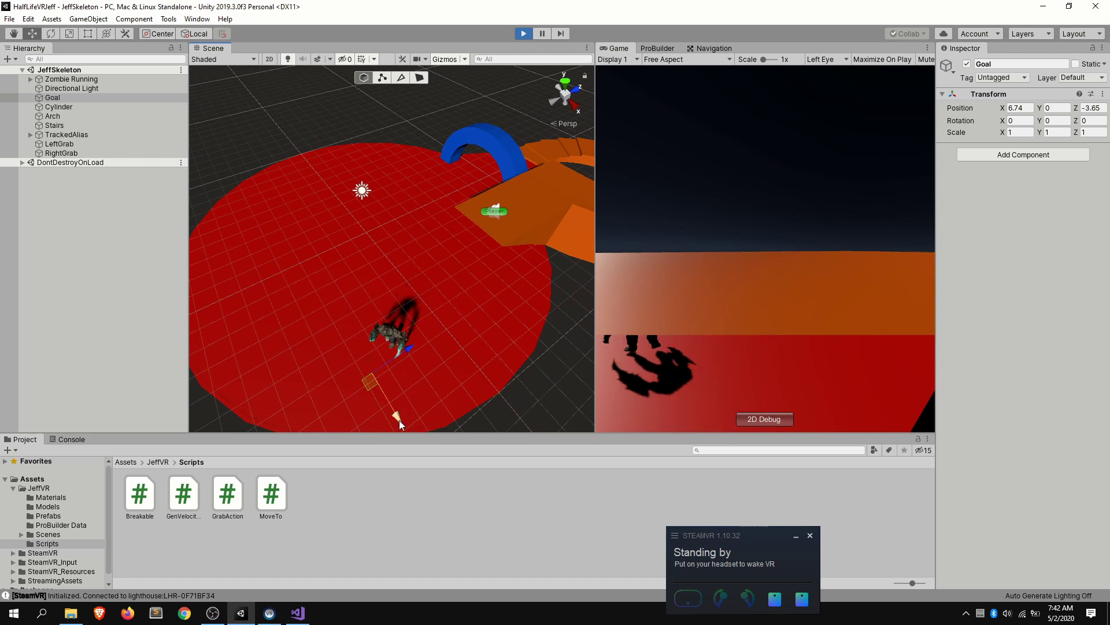
left_click_drag(399, 420, 269, 250)
left_click_drag(341, 224, 704, 77)
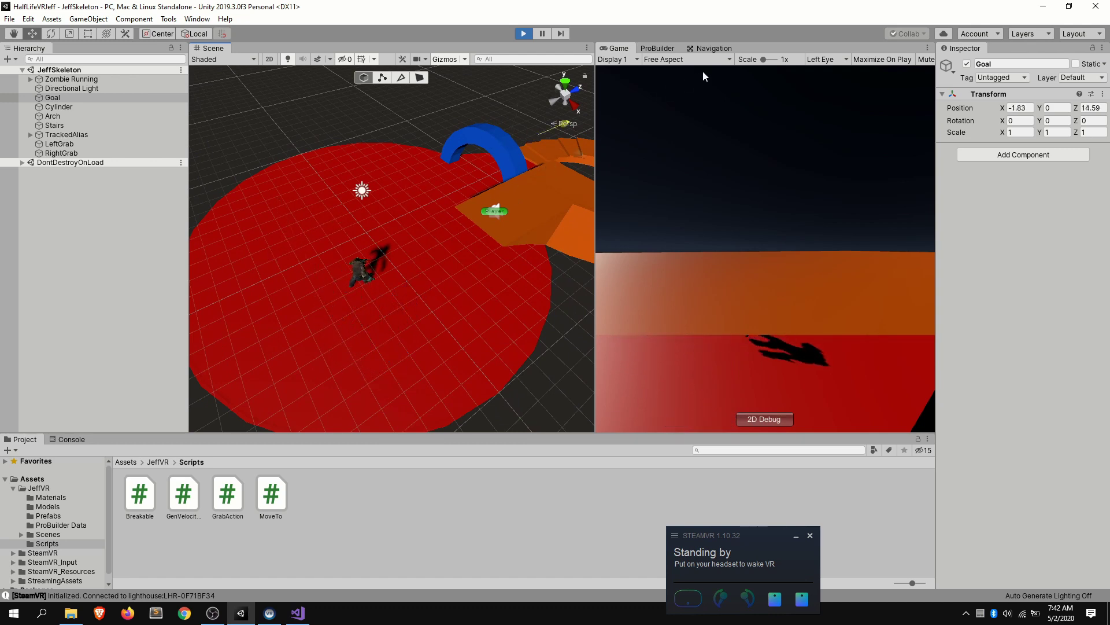
Move the Goal up onto the staircase, to about X 4.11, Y 2.538, Z 18.54, to test whether the zombie climbs it
right_click_drag(480, 140, 541, 92)
right_click_drag(445, 172, 639, 218)
key("w")
key("a")
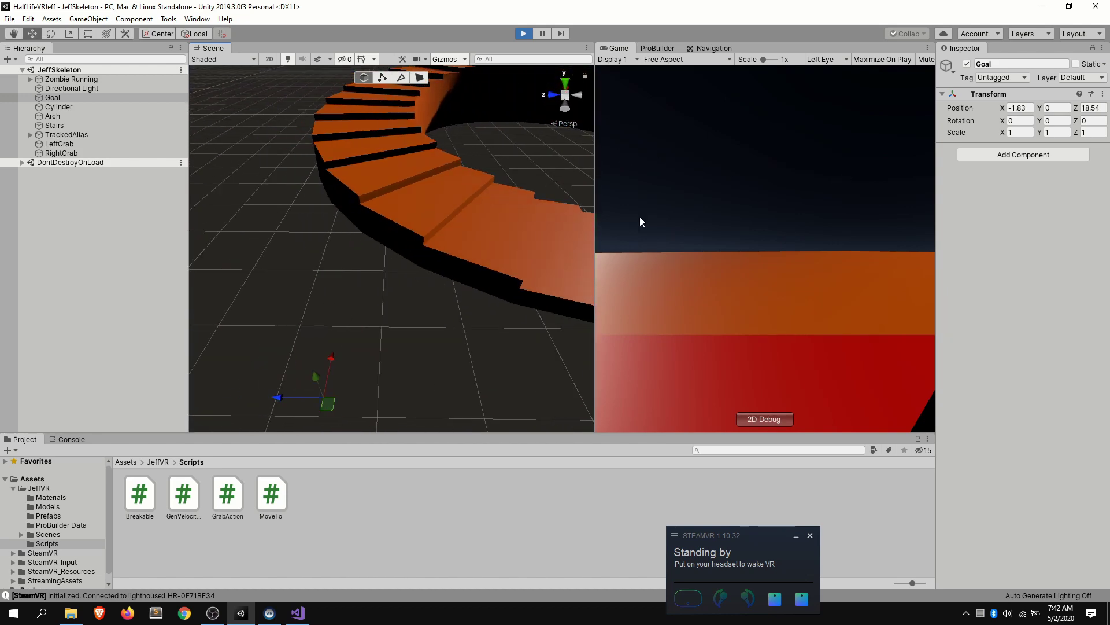
right_click_drag(457, 293, 431, 308)
left_click_drag(265, 351, 245, 241)
right_click_drag(245, 241, 518, 233)
left_click_drag(489, 153, 116, 152)
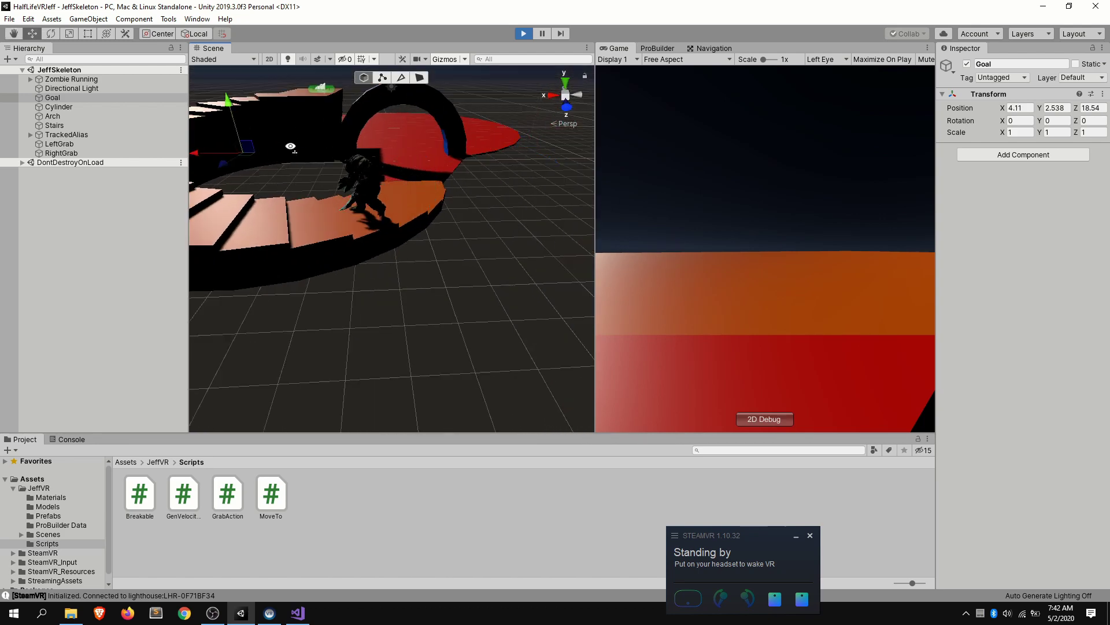
Move the Goal back over the round floor to about Z -2.26 and follow the zombie's route off the stairs
right_click_drag(290, 146, 243, 152)
left_click_drag(278, 164, 436, 36)
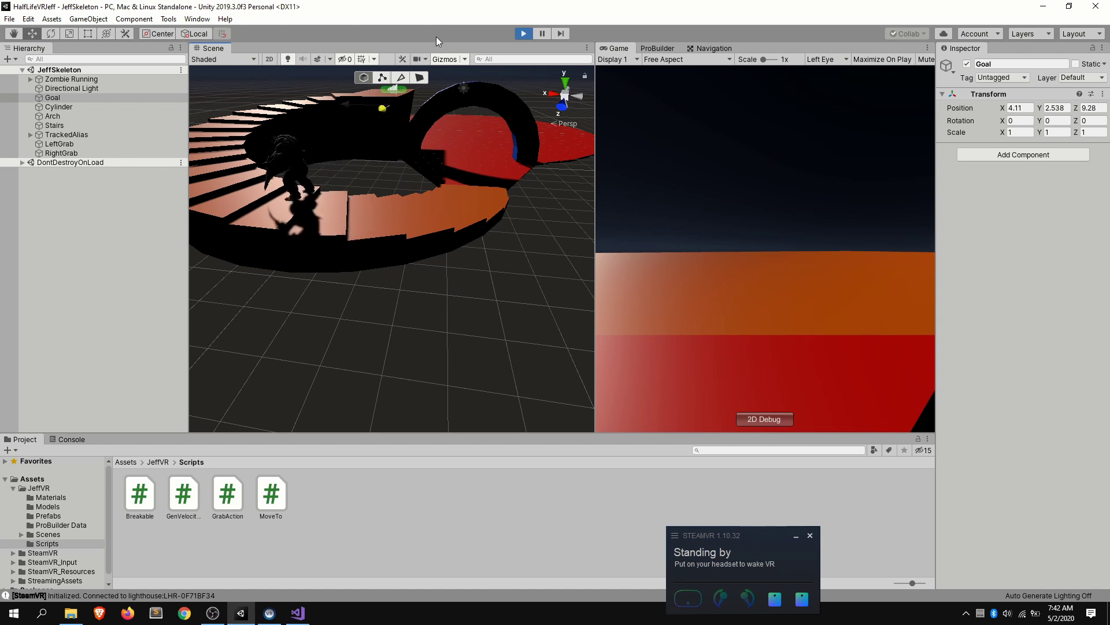
key("d")
right_click_drag(426, 128, 81, 164)
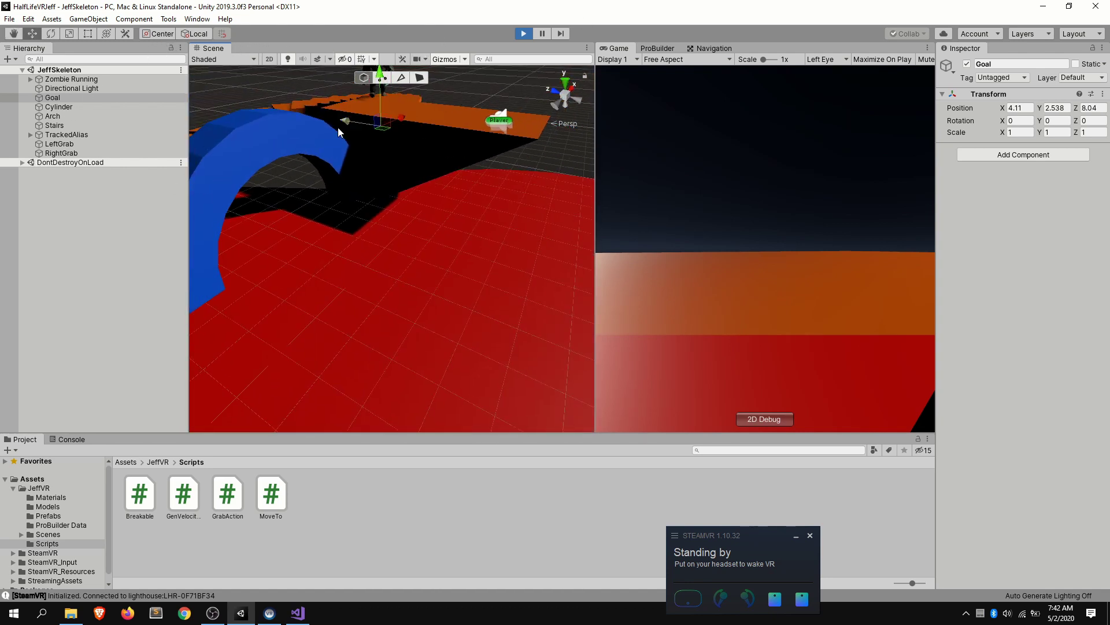
right_click_drag(513, 189, 605, 149)
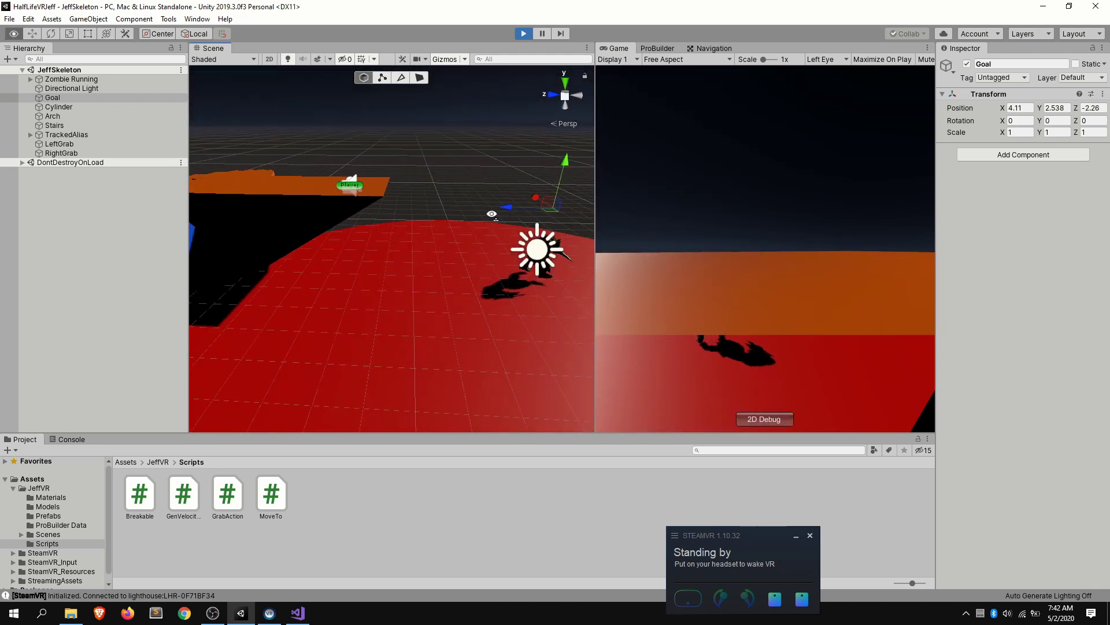
right_click_drag(316, 195, 334, 193)
right_click_drag(434, 247, 446, 217)
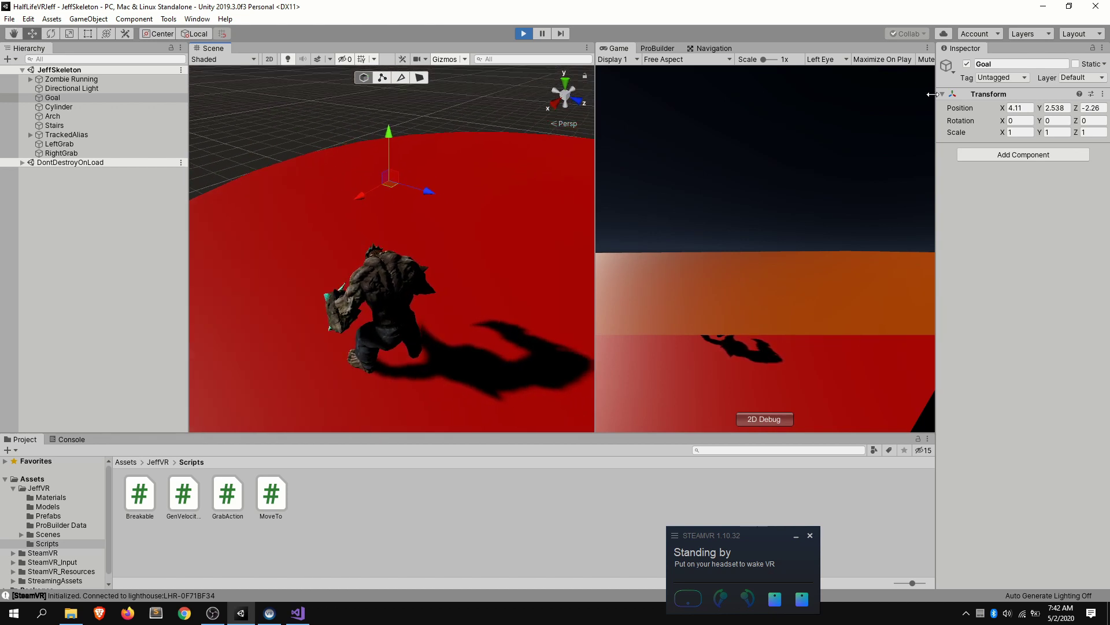
Show the baked NavMesh beneath the zombie and the raised Goal, and stop the play test
left_click(710, 49)
right_click_drag(398, 173, 454, 229)
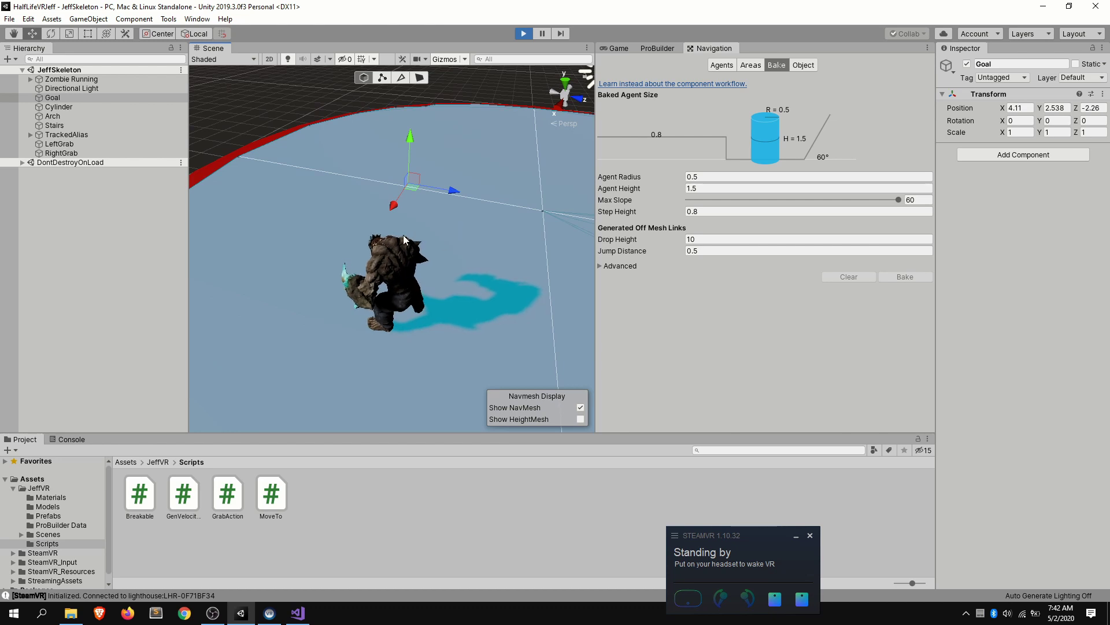
left_click(518, 34)
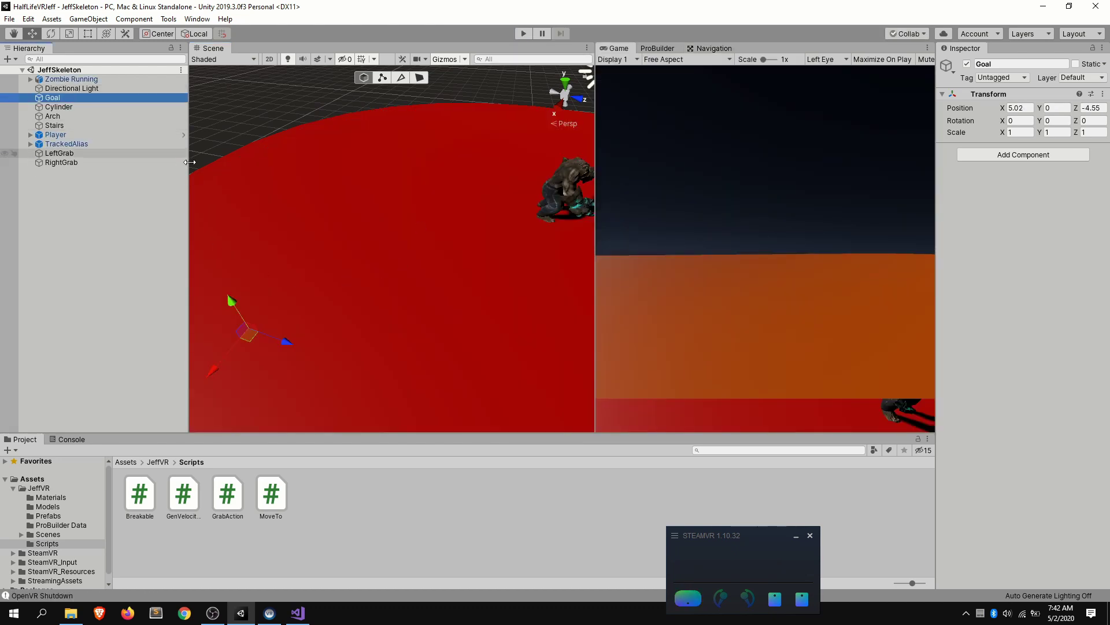
Check the Zombie Running object's components, and switch to Visual Studio to review the agent.destination assignment in MoveTo.cs
left_click(72, 78)
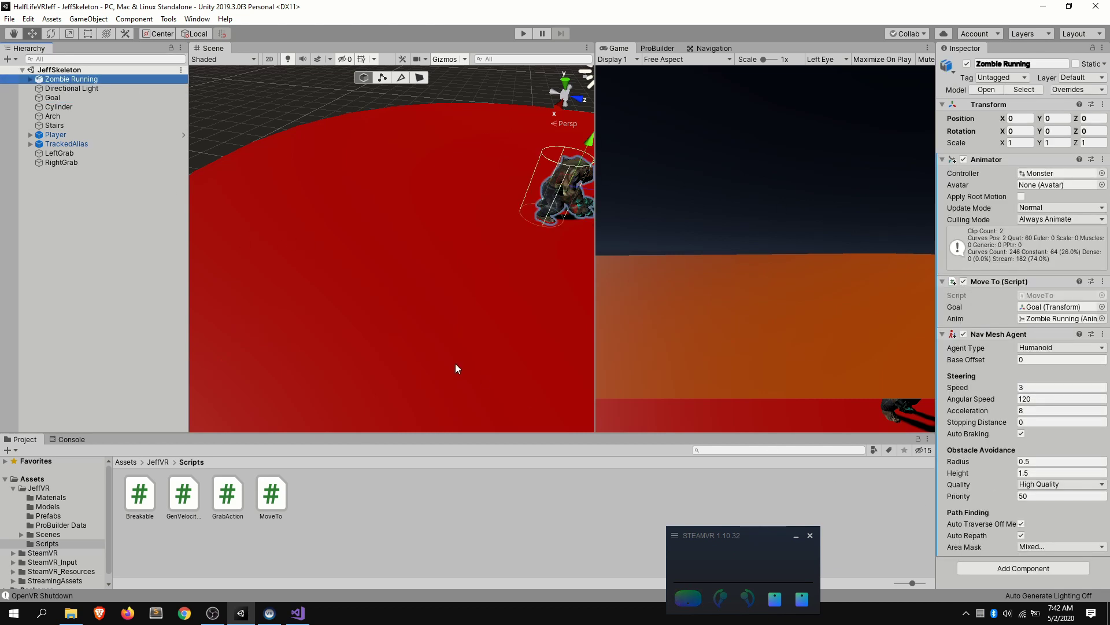
right_click_drag(456, 367, 498, 331)
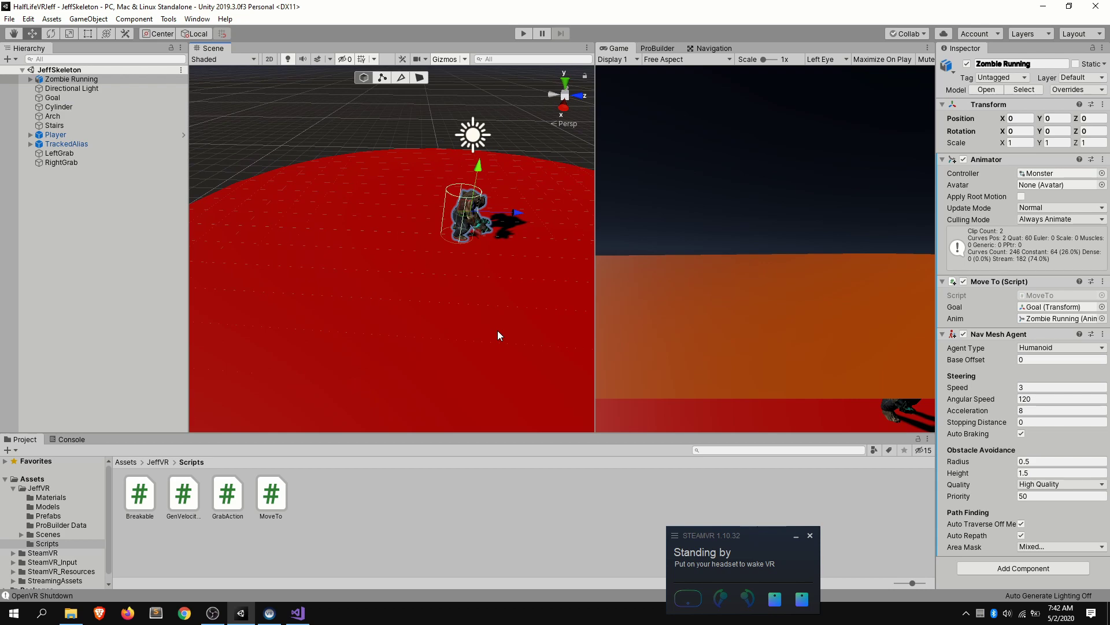
key("super+Tab")
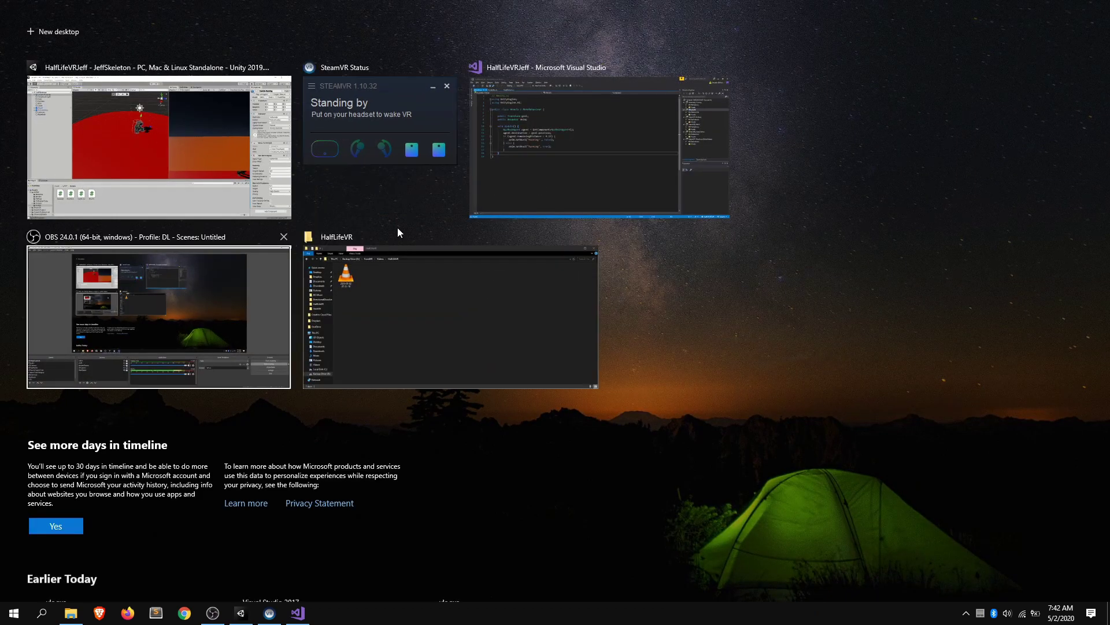
left_click(556, 216)
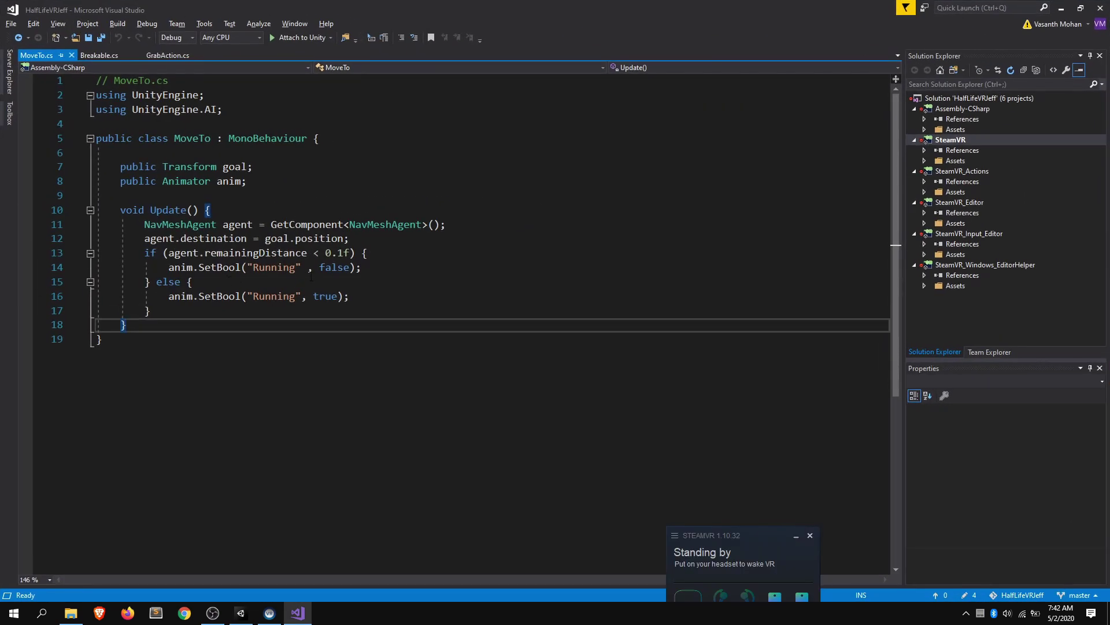
left_click_drag(350, 239, 212, 240)
double_click(232, 240)
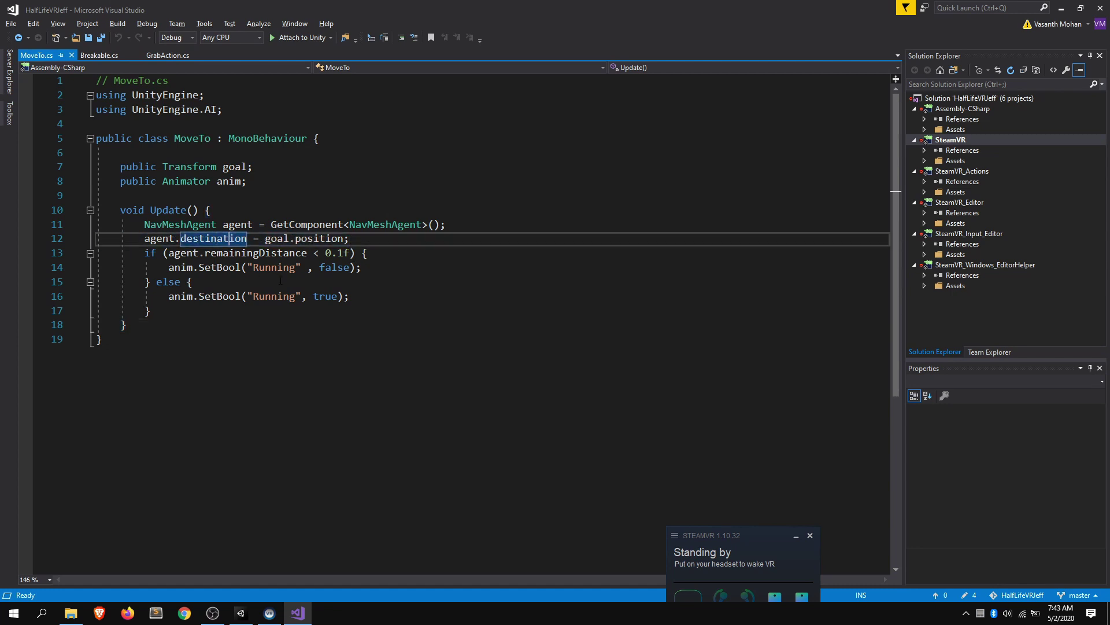
Return to Unity, select the Goal object and view it together with the zombie on the floor
key("alt+Tab")
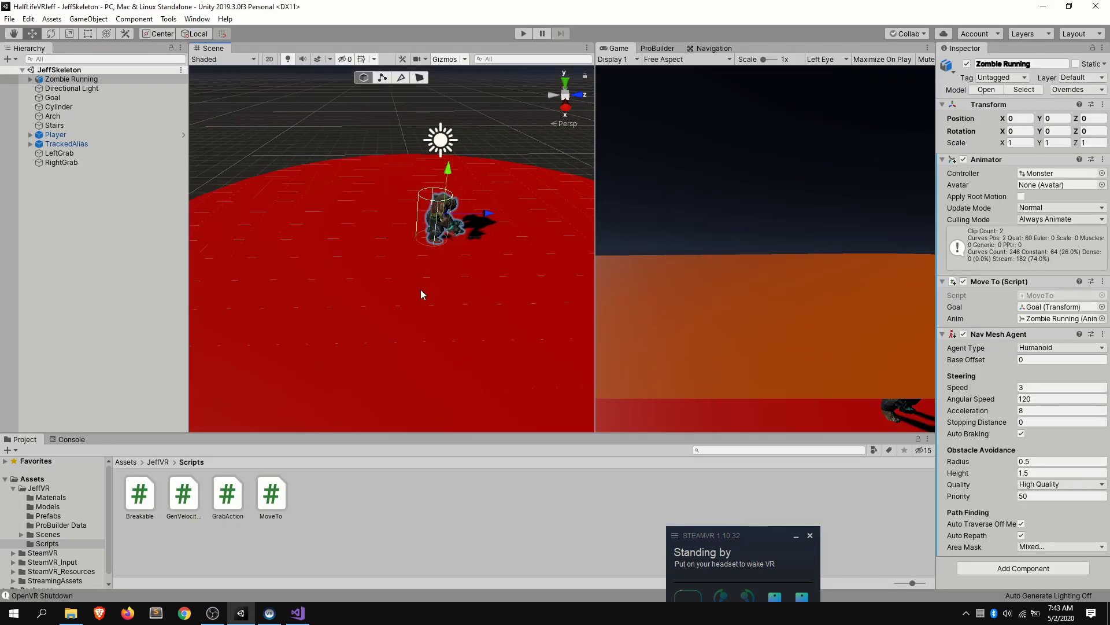
scroll(421, 289, "down", 3)
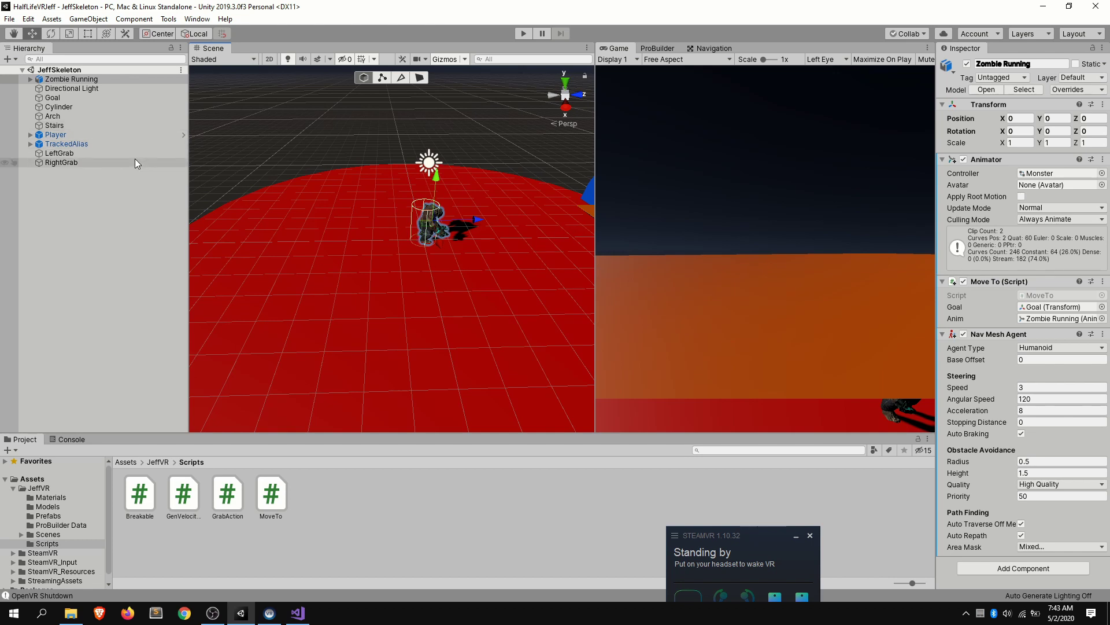
left_click(104, 97)
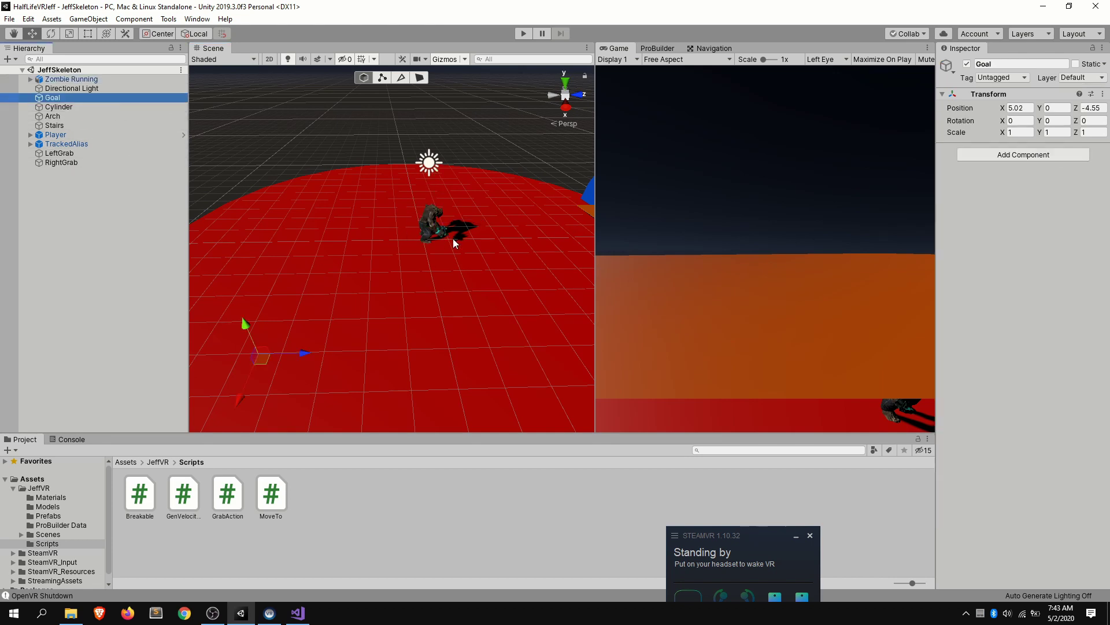
right_click_drag(453, 239, 252, 214)
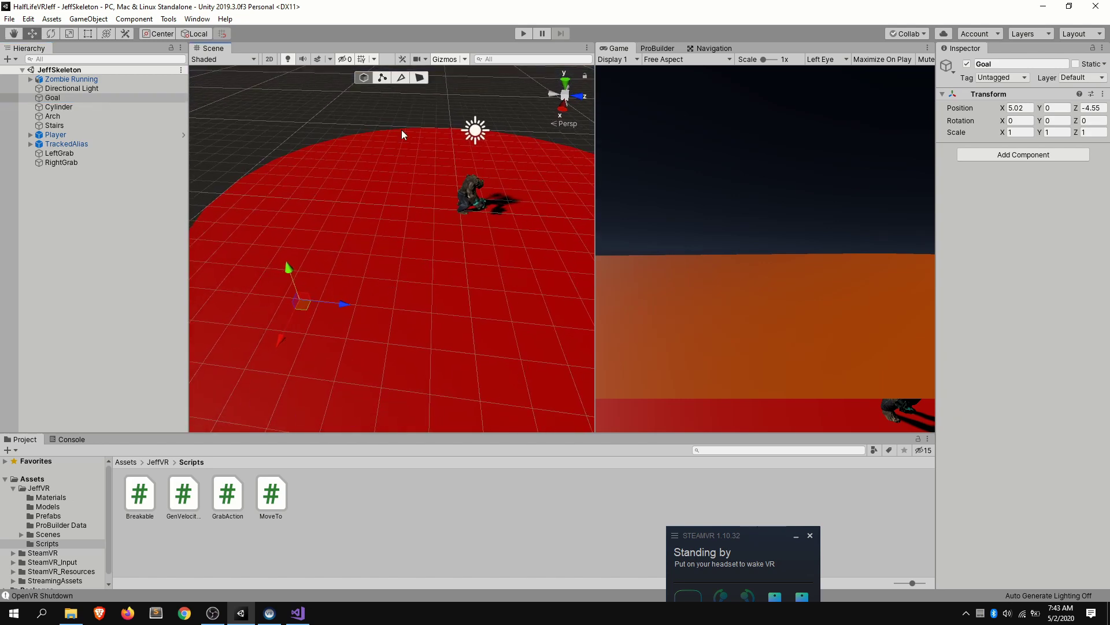
Search the project's packages for Interactable and move the SteamVR status window aside
left_click(711, 451)
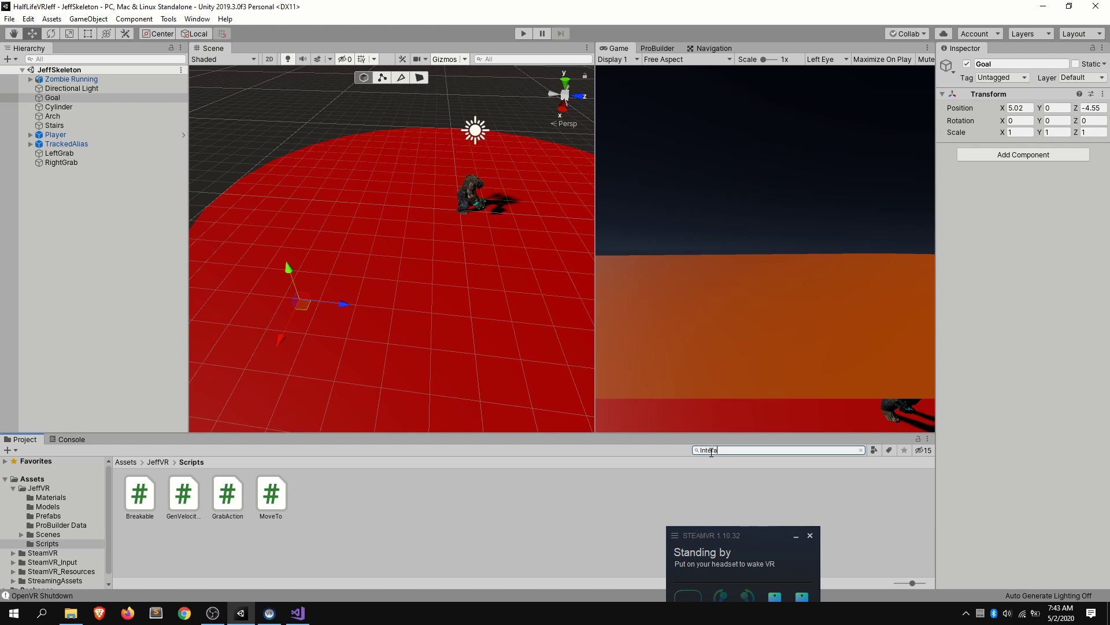
left_click(205, 465)
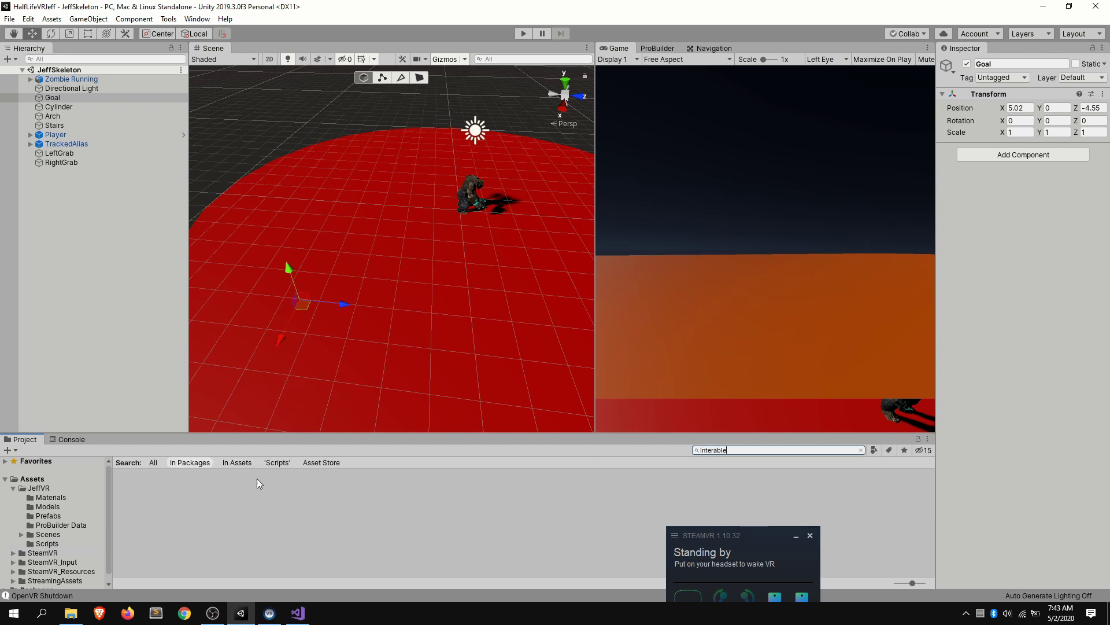
left_click_drag(747, 557, 854, 556)
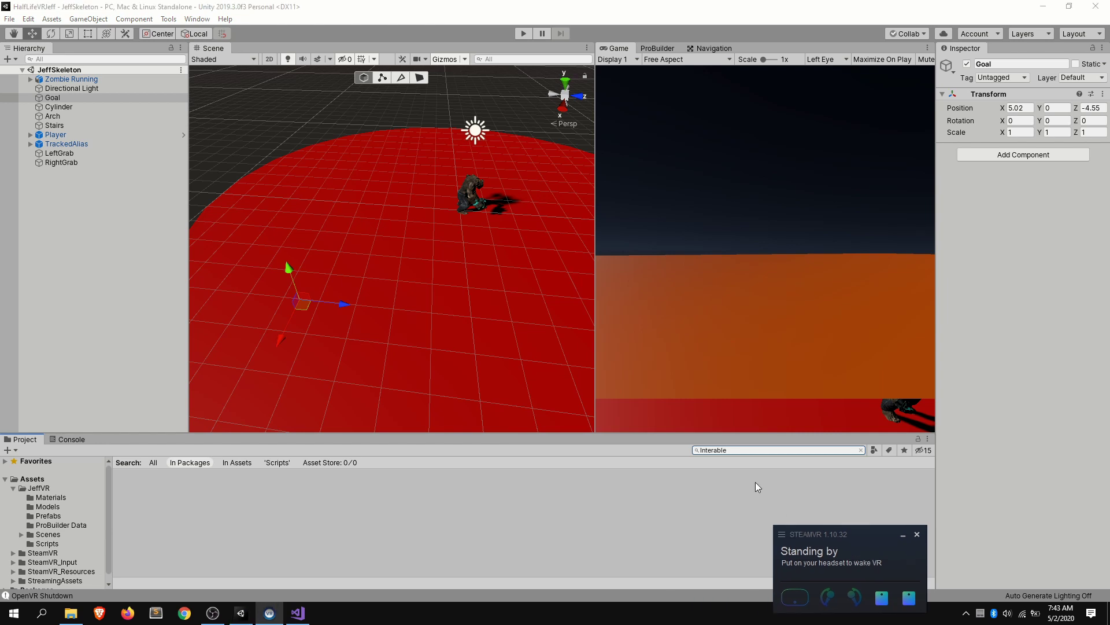
left_click(714, 450)
type("Intera")
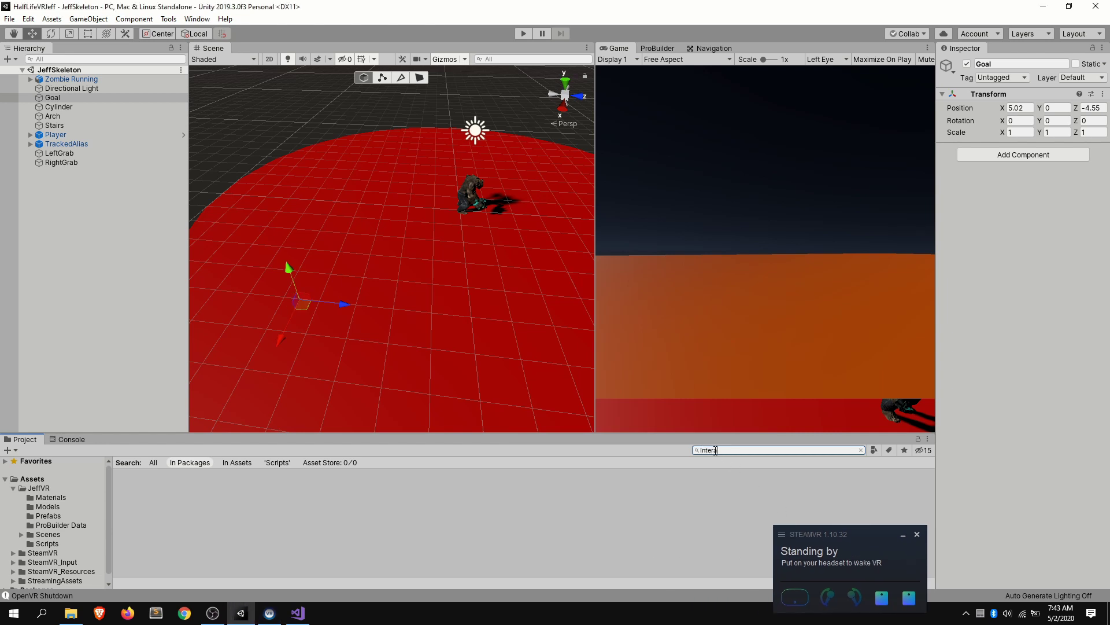
type("ctable")
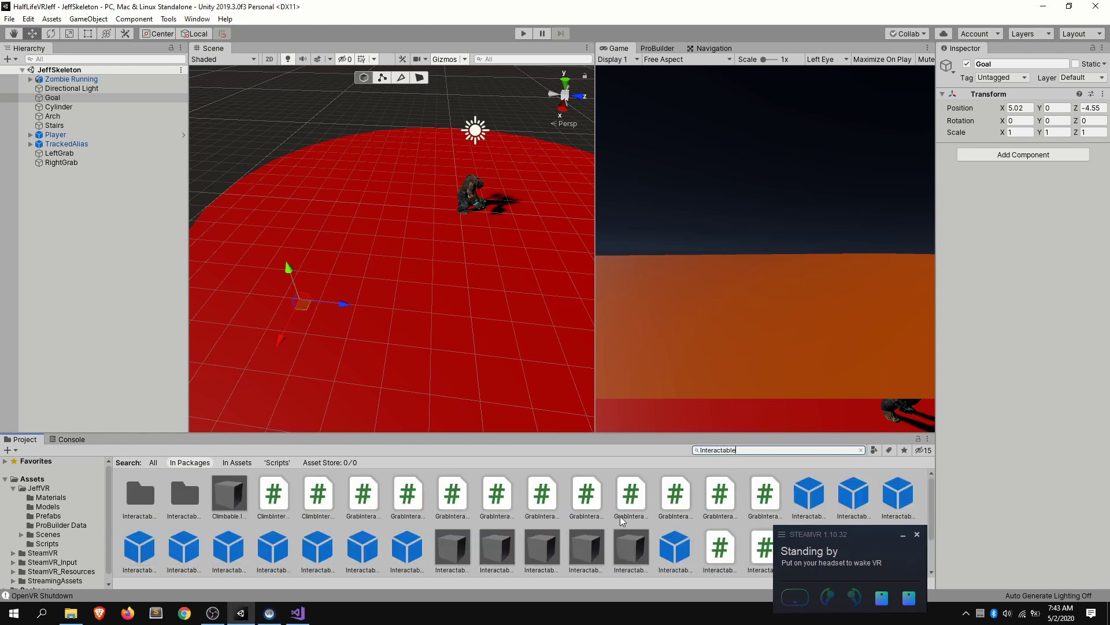
Compare the interactable prefabs and add Interactable.Primary_Grab.Secondary_None to the scene hierarchy
scroll(293, 538, "down", 2)
left_click(452, 520)
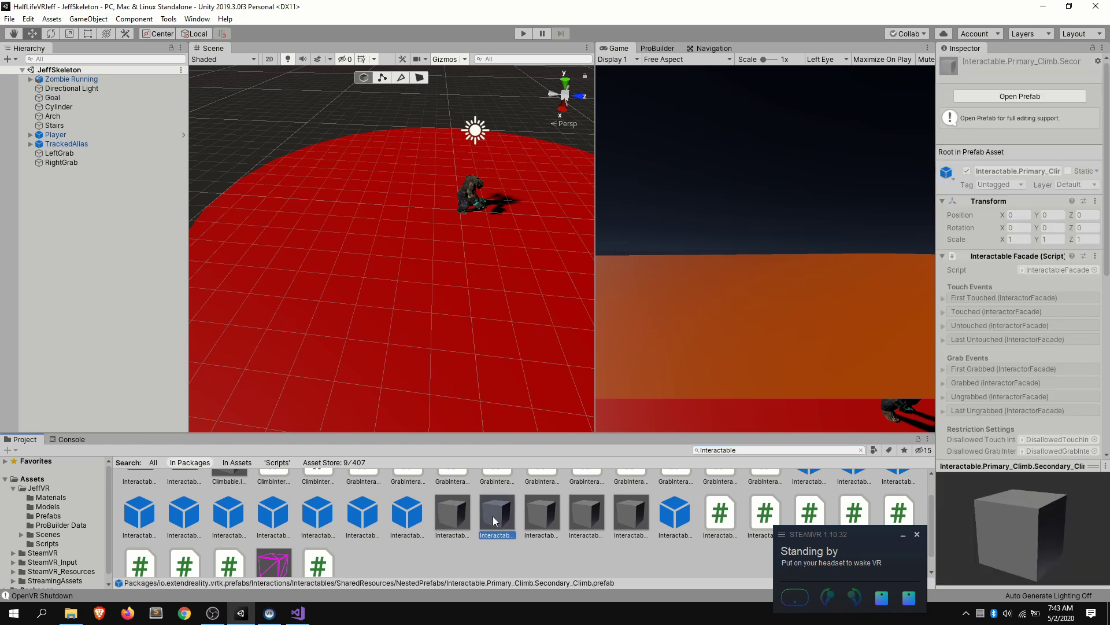
left_click(497, 521)
left_click(543, 520)
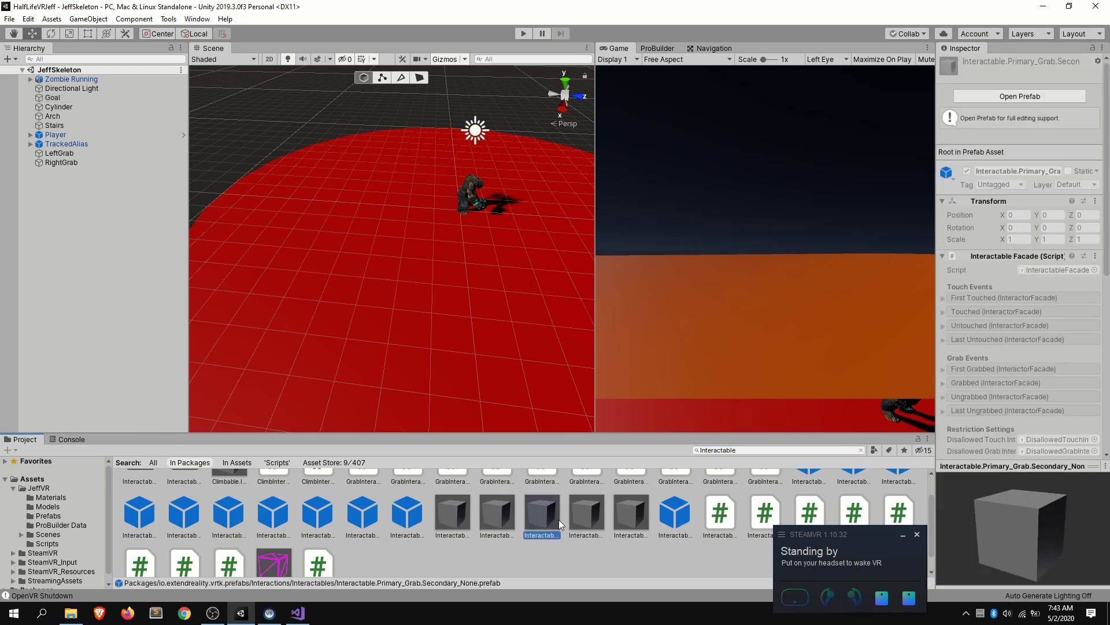
left_click_drag(135, 363, 149, 374)
Move the grabbable cube up onto the orange platform beside the Player, at about X 4.77, Y 3.47, Z 3.76
right_click_drag(384, 235, 459, 238)
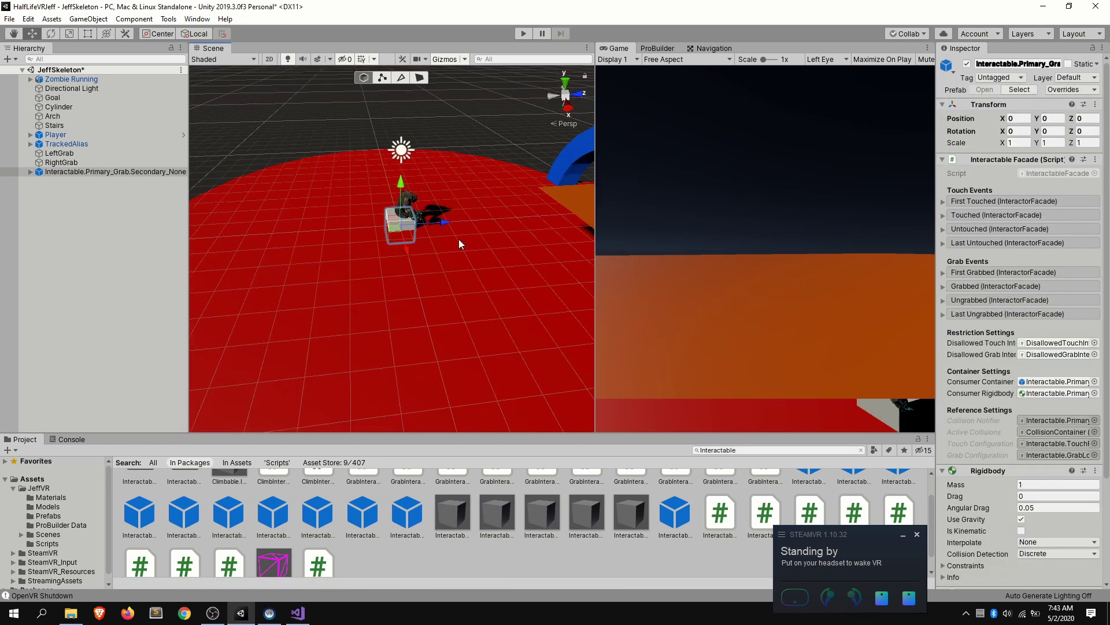
right_click_drag(493, 338, 481, 290)
left_click_drag(470, 285, 545, 282)
left_click_drag(497, 247, 507, 164)
left_click_drag(531, 223, 591, 271)
key("d")
right_click_drag(397, 281, 439, 260)
left_click_drag(467, 261, 499, 263)
right_click_drag(503, 276, 411, 283)
key("d")
key("w")
key("d")
key("s")
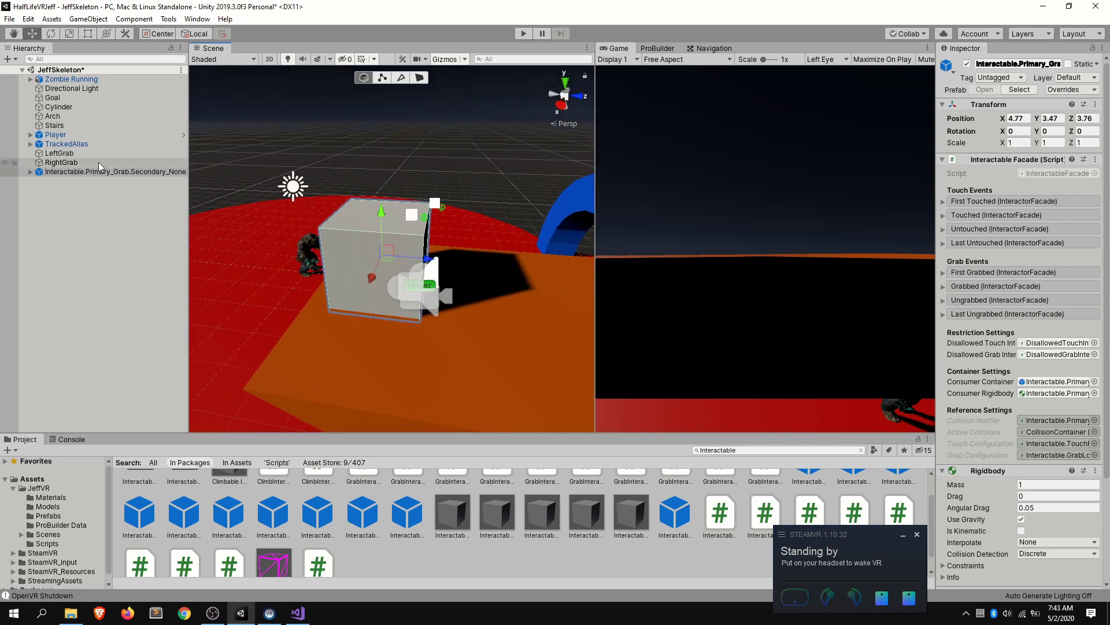
left_click(56, 135)
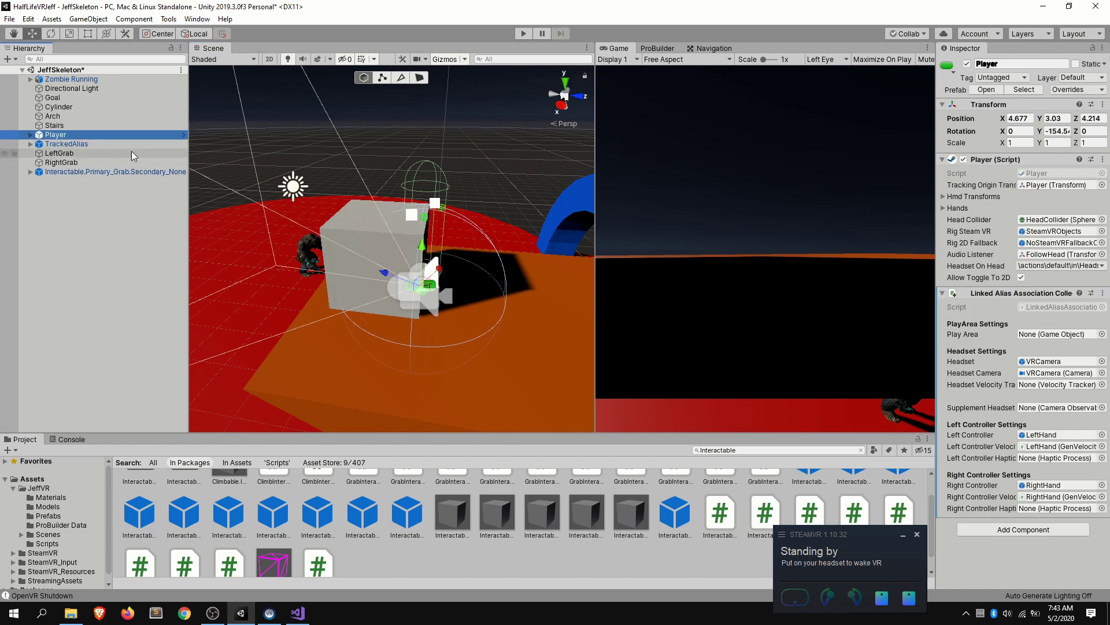
key("Right")
key("Down")
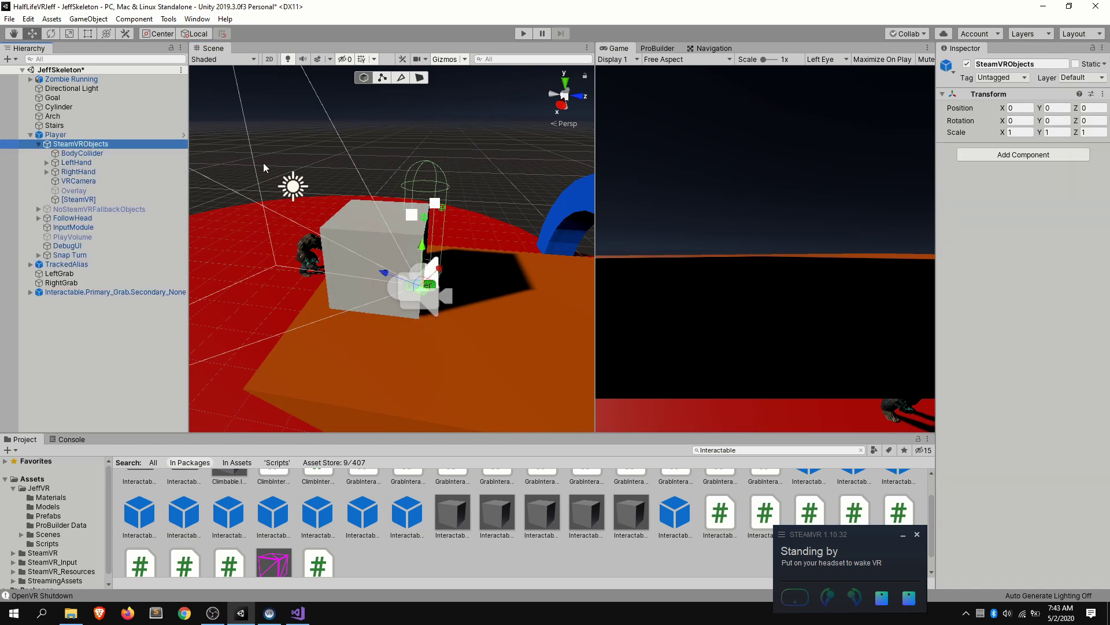
key("Up")
key("Left")
Expand TrackedAlias through LeftControllerAlias and its Interactor to inspect the ExampleAvatar mesh and trigger collider
key("Down")
key("Right")
key("Down")
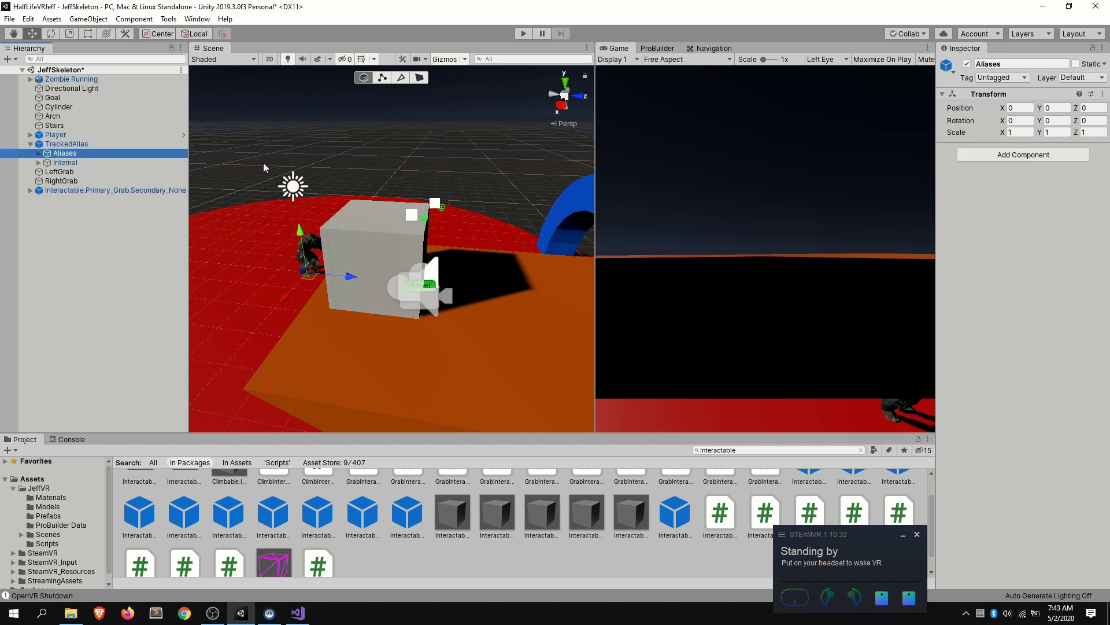
key("Right")
key("Down")
key("Down")
key("Down")
key("Right")
key("Down")
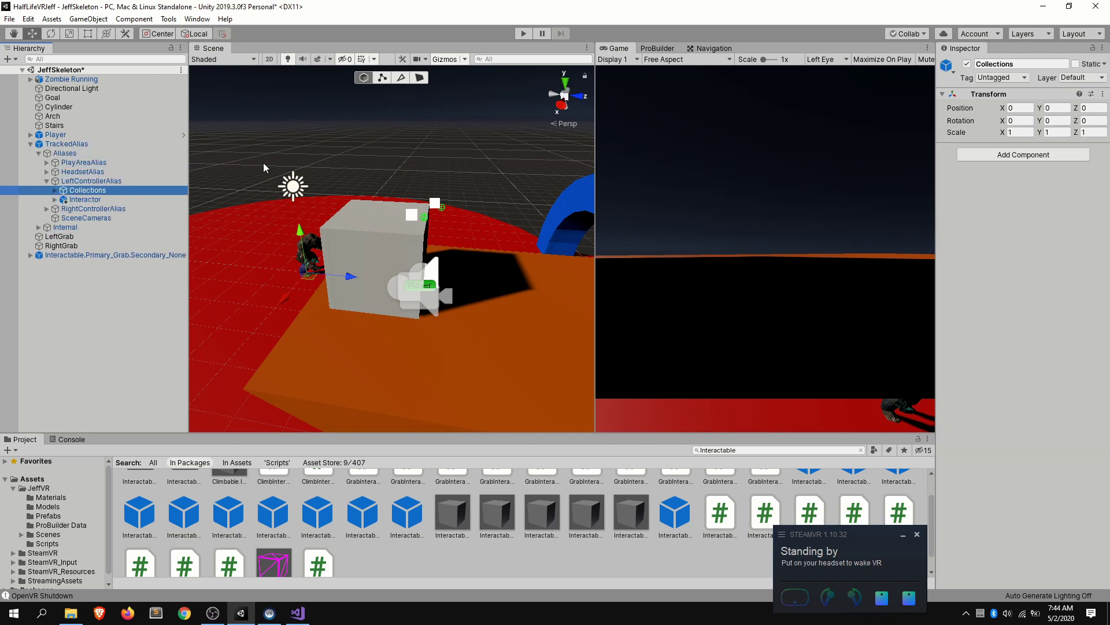
key("Down")
key("Right")
key("Down")
key("Right")
key("Down")
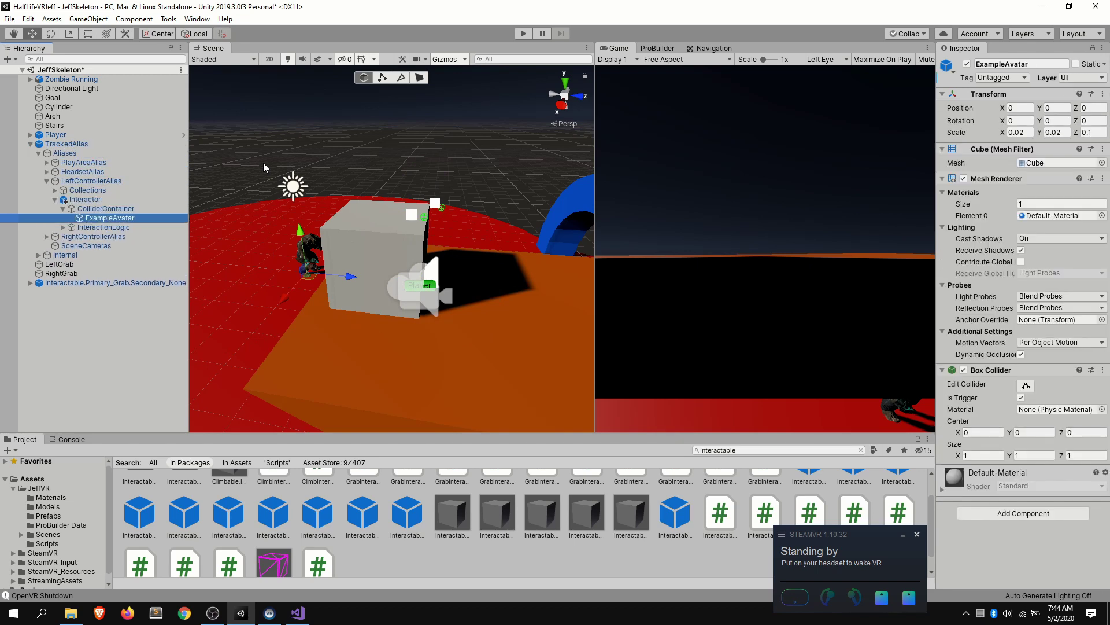
Review the LeftControllerAlias and its Interactor's grab action and velocity tracker settings, ending with TrackedAlias selected
key("Up")
key("Left")
key("Left")
key("Left")
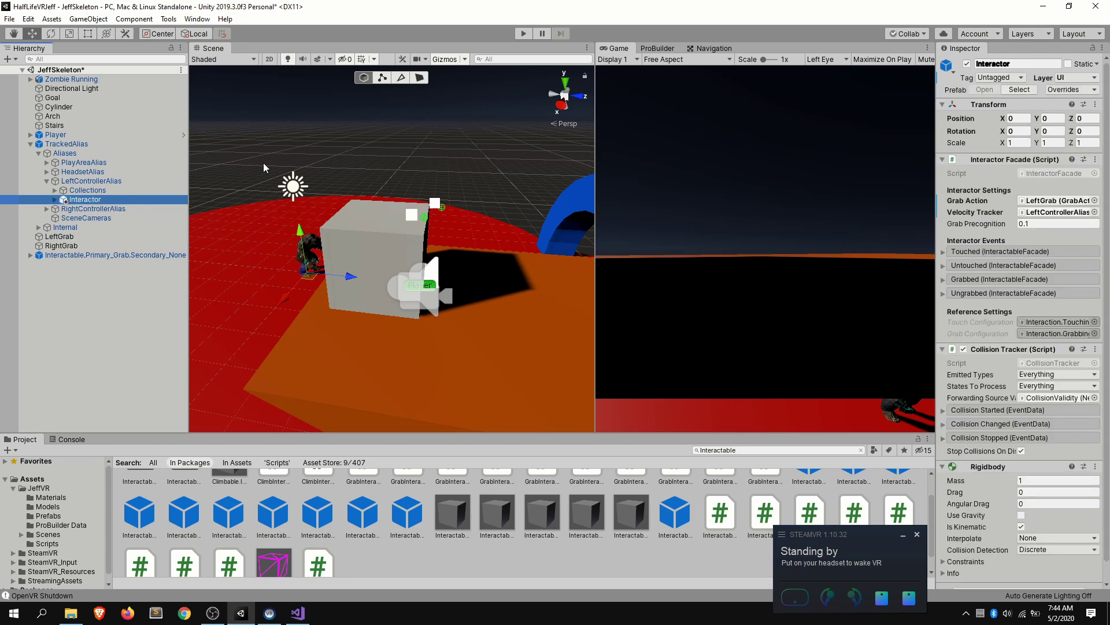
left_click(105, 181)
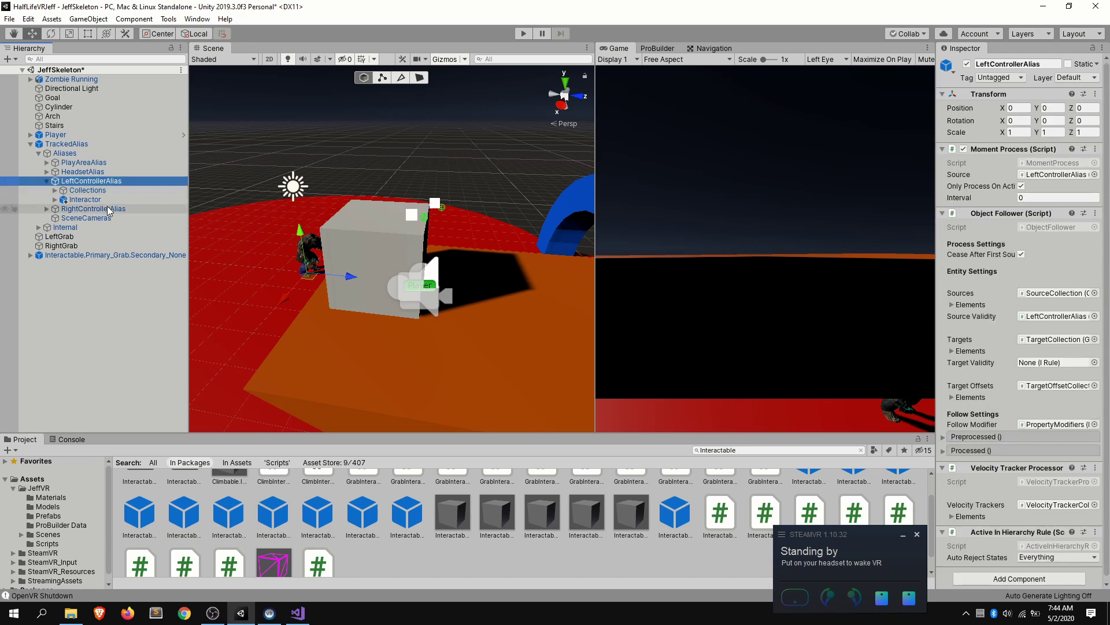
left_click(93, 200)
scroll(997, 354, "down", 1)
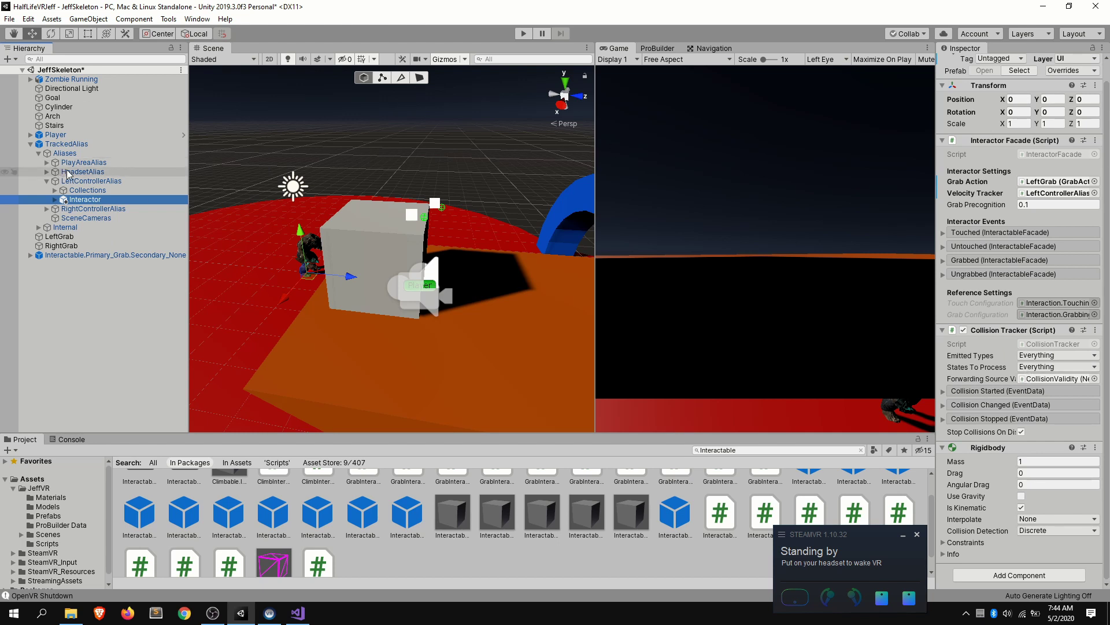
left_click(39, 145)
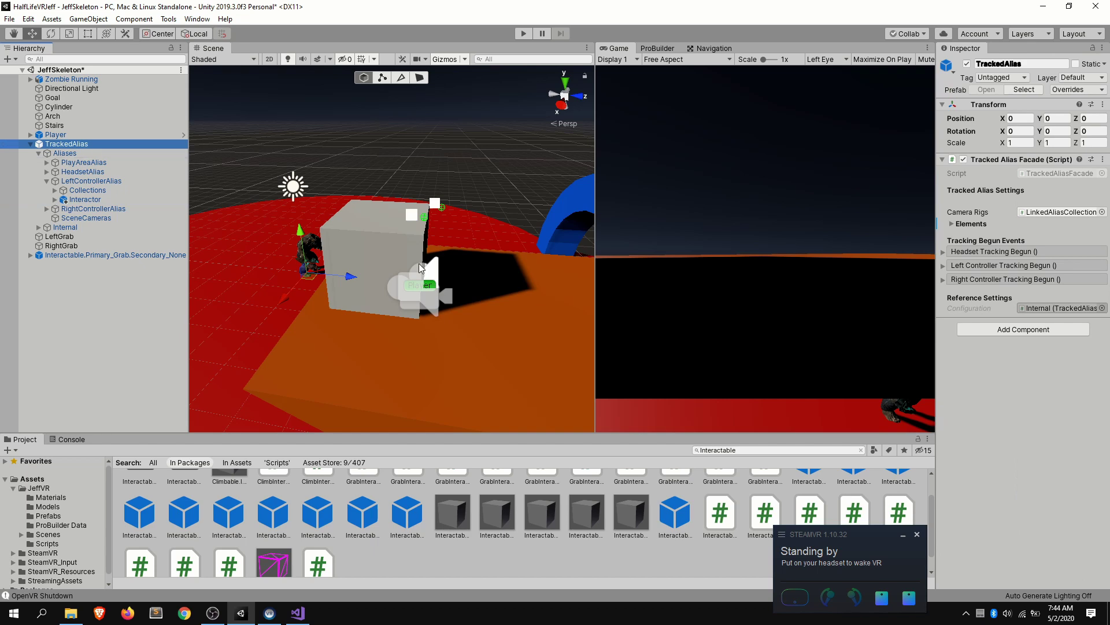
Scale the grabbable cube on the orange platform down to 0.1 on X, Y and Z
left_click(419, 262)
type("0")
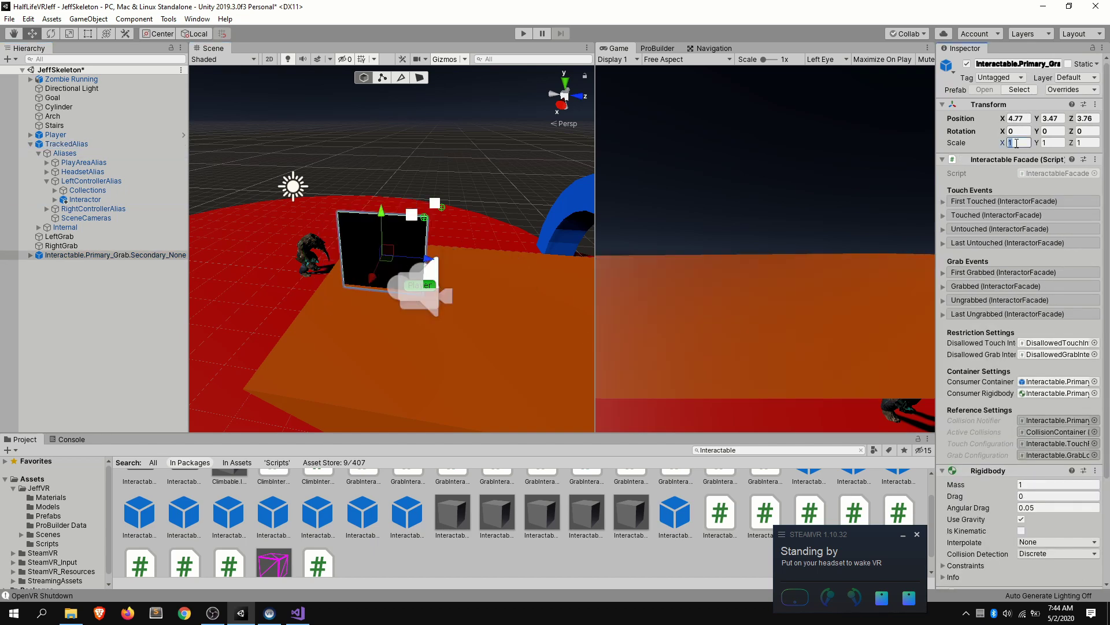
type("0.1")
key("Tab")
type("0.1")
key("Tab")
type(".1")
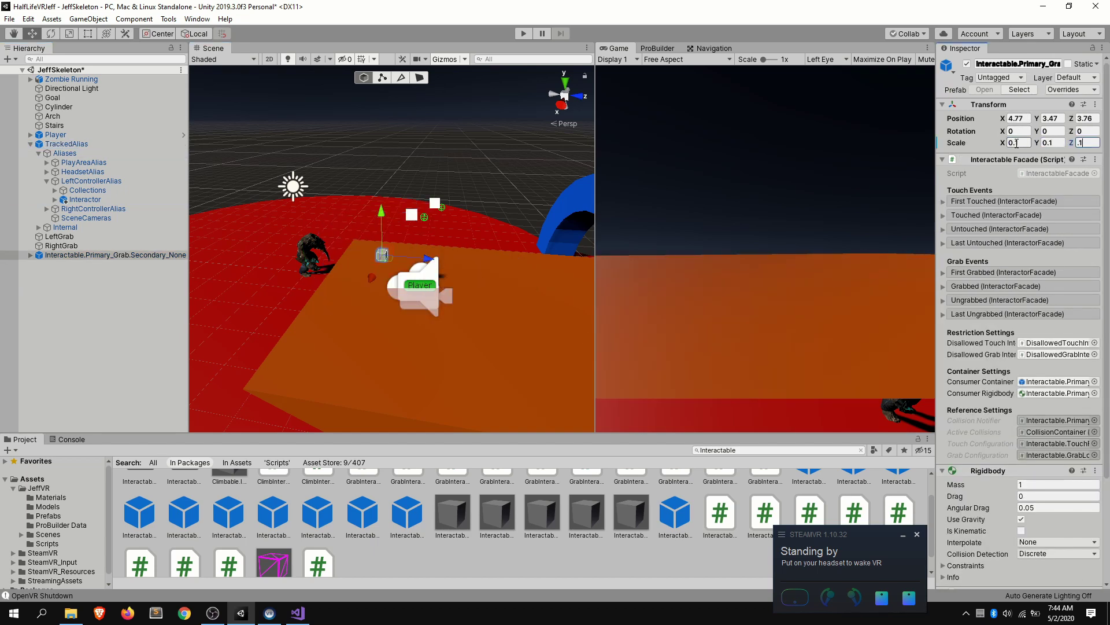
Lower the grabbable cube toward the orange platform and shift it along Z, to about Y 3.106, Z 3.405
right_click_drag(566, 194, 520, 188)
key("w")
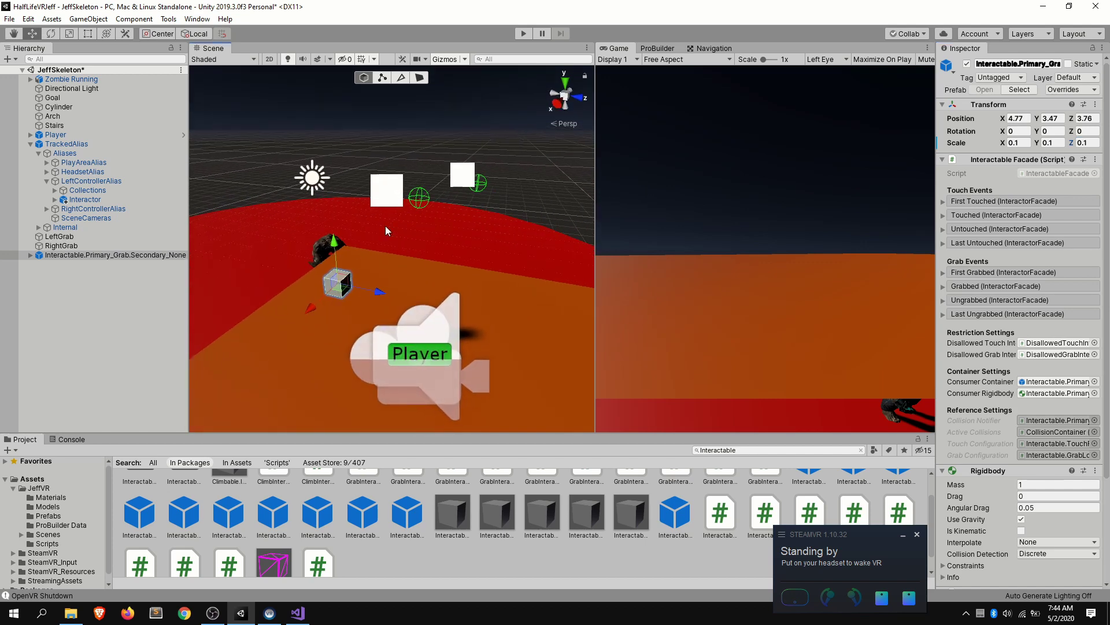
left_click_drag(336, 246, 338, 289)
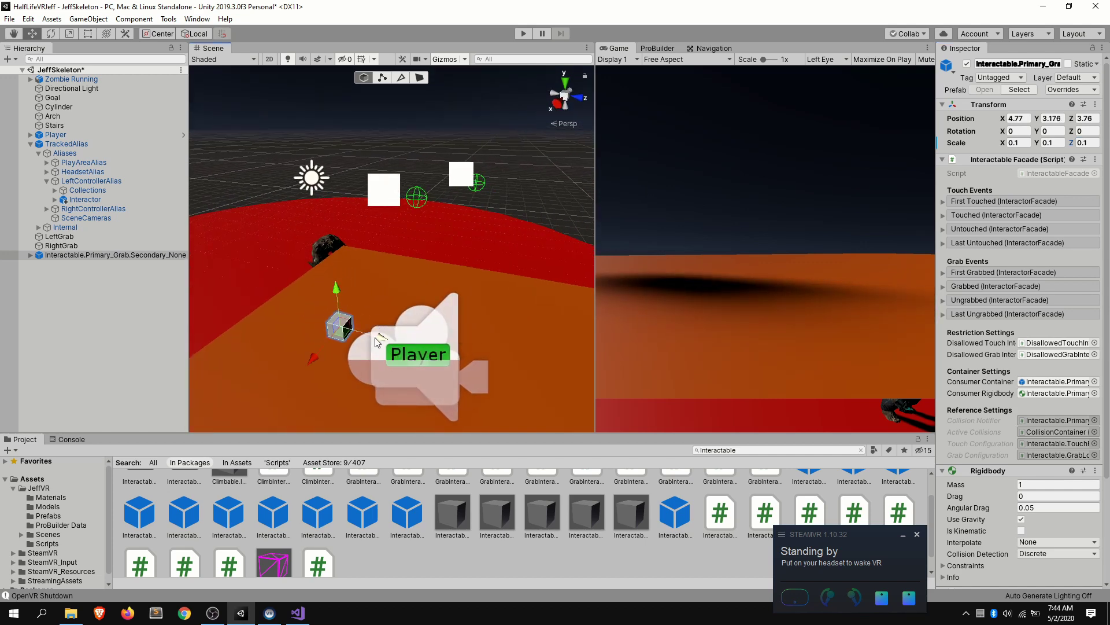
left_click_drag(375, 338, 351, 327)
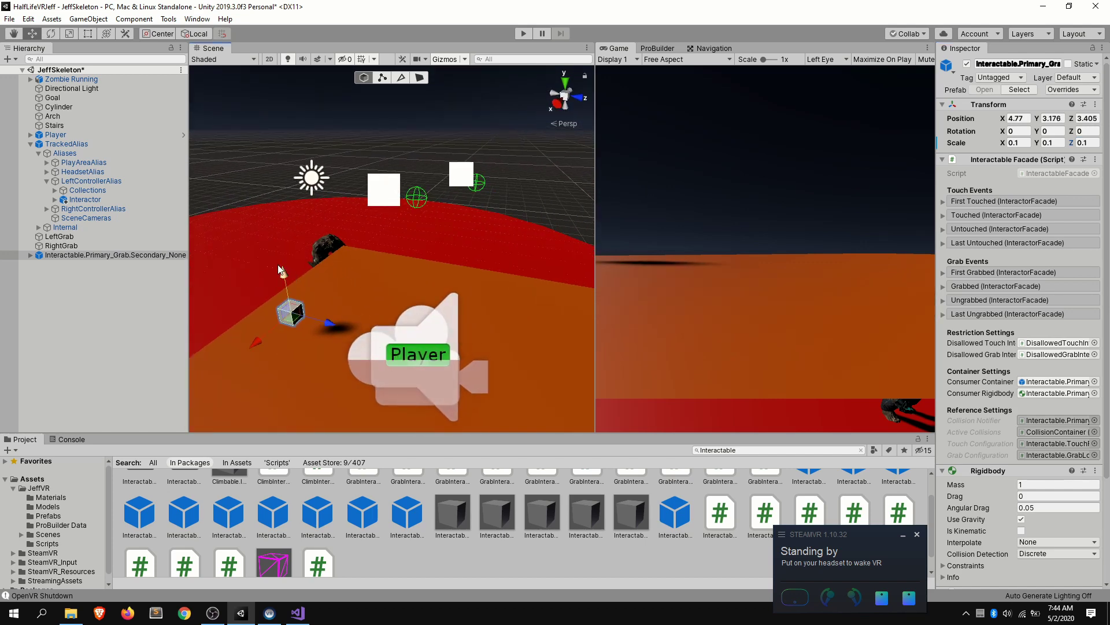
left_click_drag(280, 270, 283, 278)
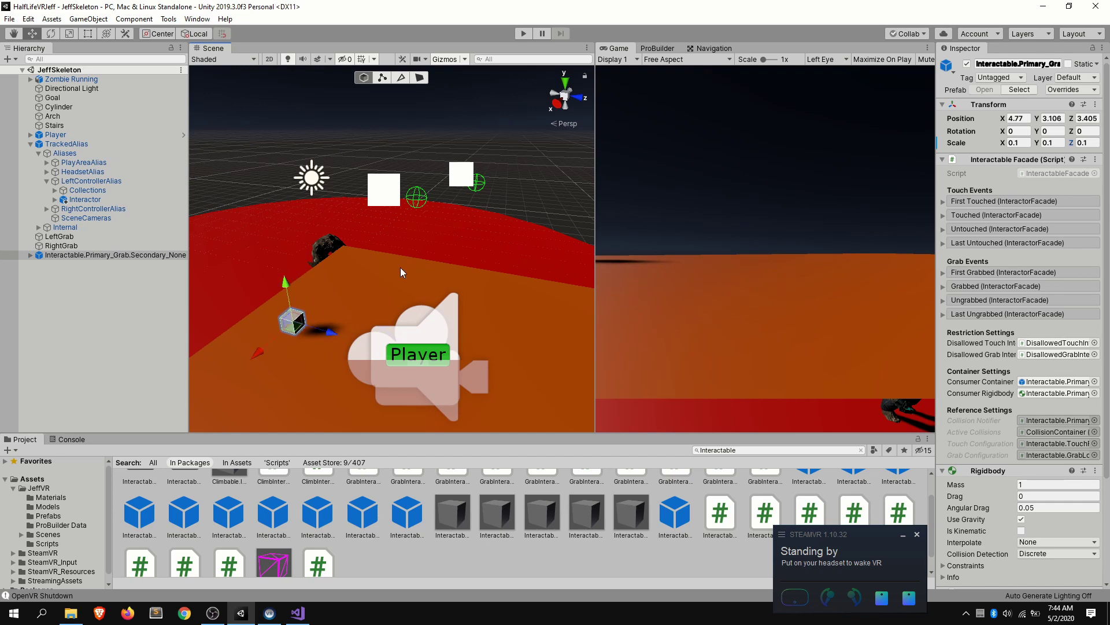
right_click_drag(401, 269, 378, 274)
Add the Breakable script from JeffVR/Scripts to the grabbable cube and assign the scene's Goal object as its Goal
scroll(1051, 461, "down", 4)
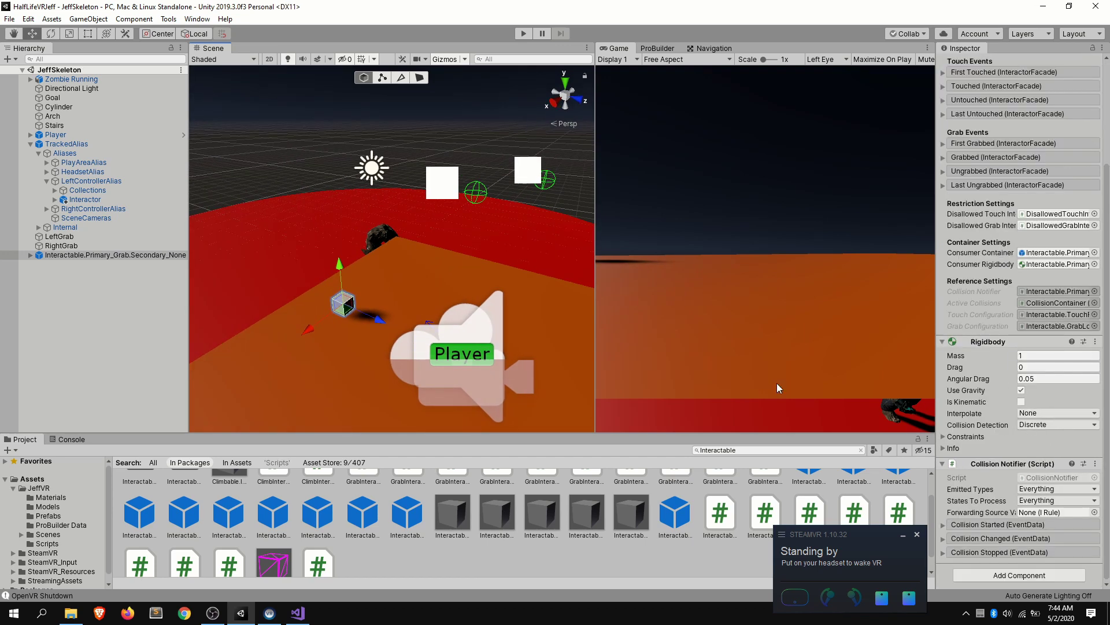
left_click(31, 143)
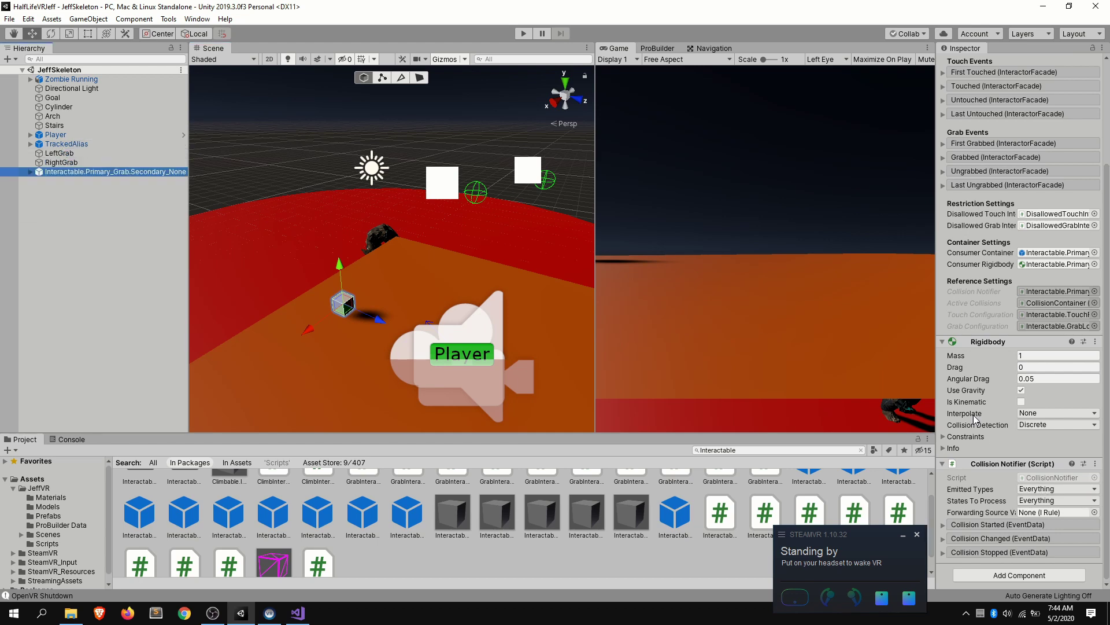
scroll(974, 285, "up", 4)
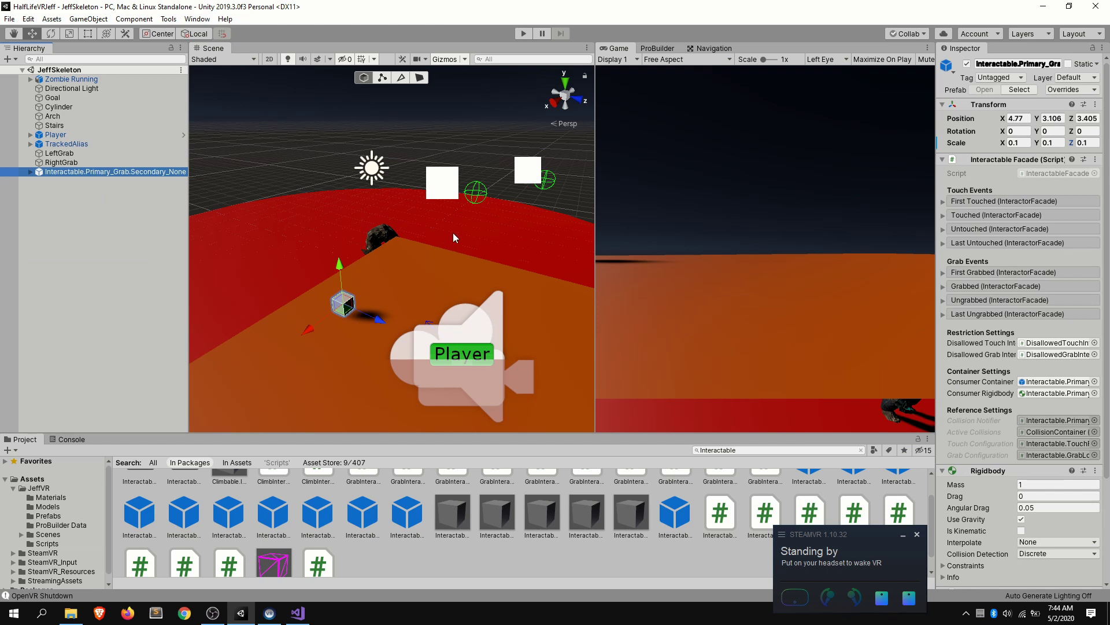
left_click(47, 543)
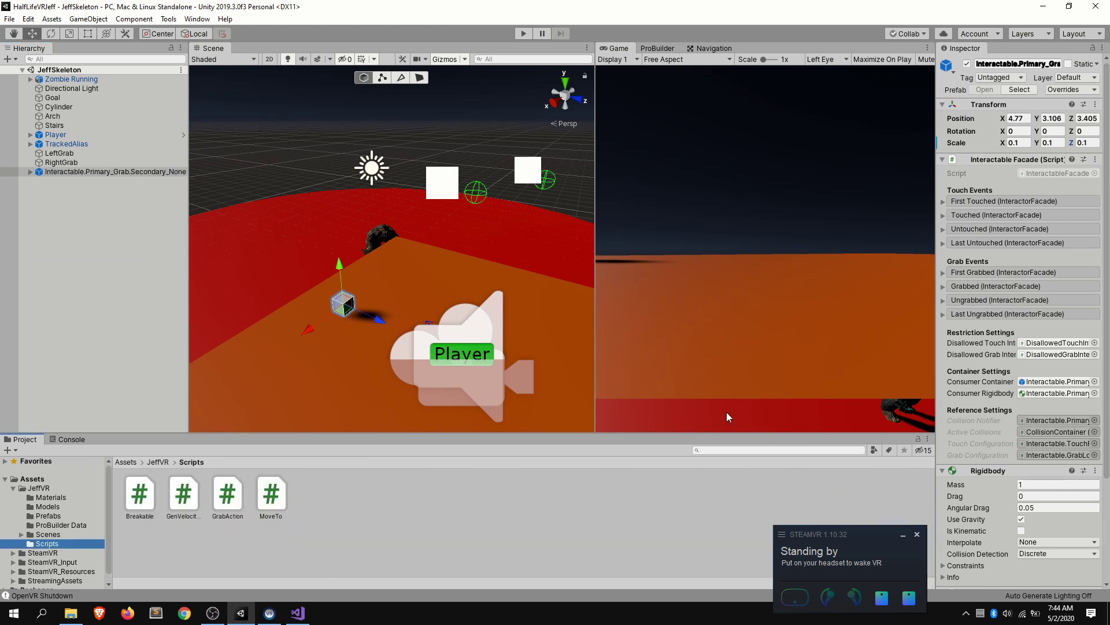
left_click_drag(128, 506, 772, 579)
left_click_drag(145, 494, 992, 574)
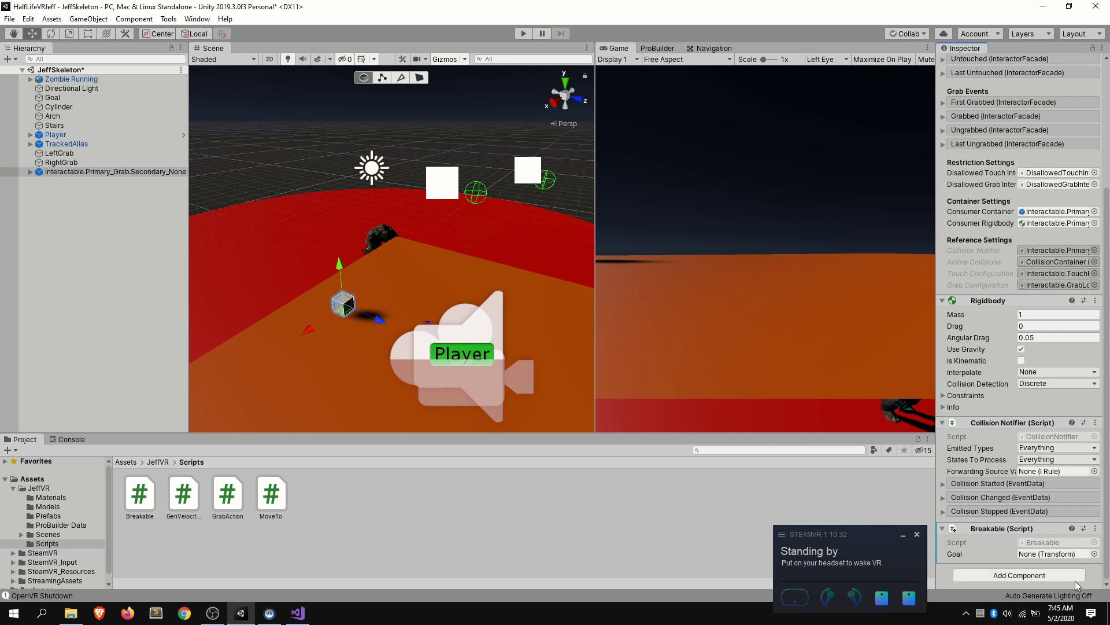
left_click_drag(53, 97, 1058, 554)
Switch to Visual Studio and review the goal and setGoal declarations in Breakable.cs
key("alt+Tab")
key("alt+Tab")
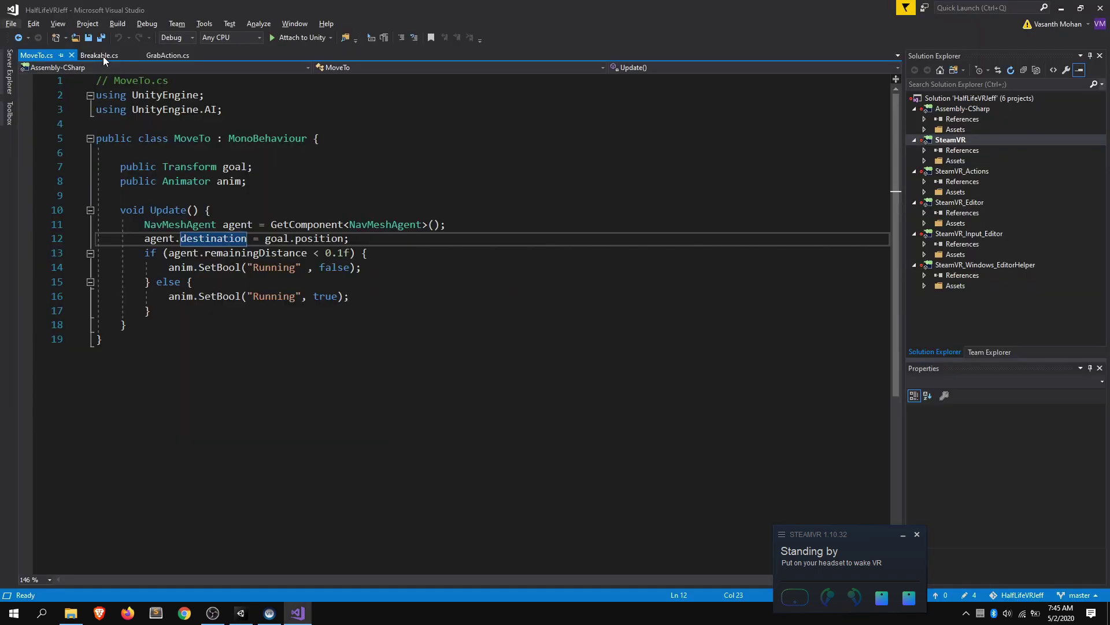
left_click(100, 56)
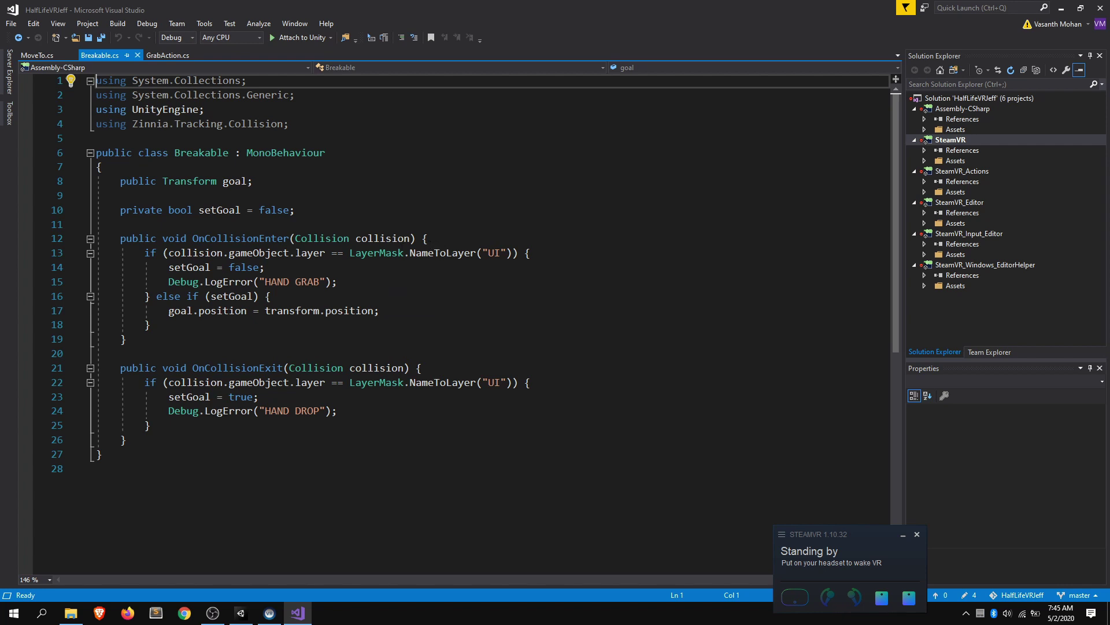
left_click_drag(252, 182, 93, 183)
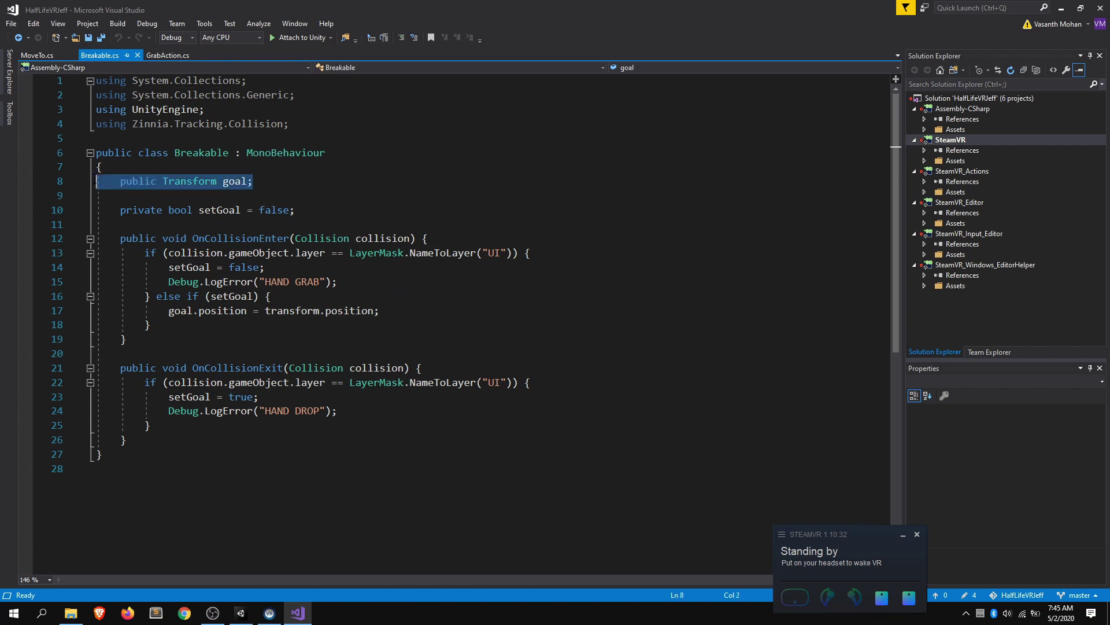
left_click(339, 191)
left_click_drag(295, 210, 96, 210)
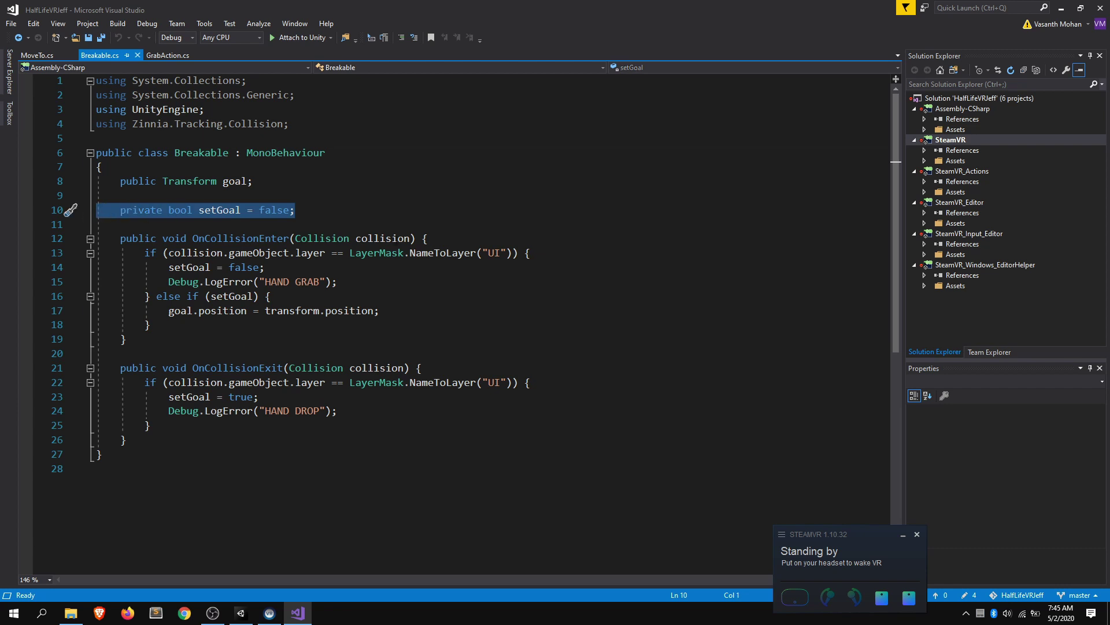
Examine Breakable.cs's collision handlers, focusing on the UI layer check and the line that assigns the goal's position
scroll(381, 290, "down", 2)
scroll(335, 347, "up", 1)
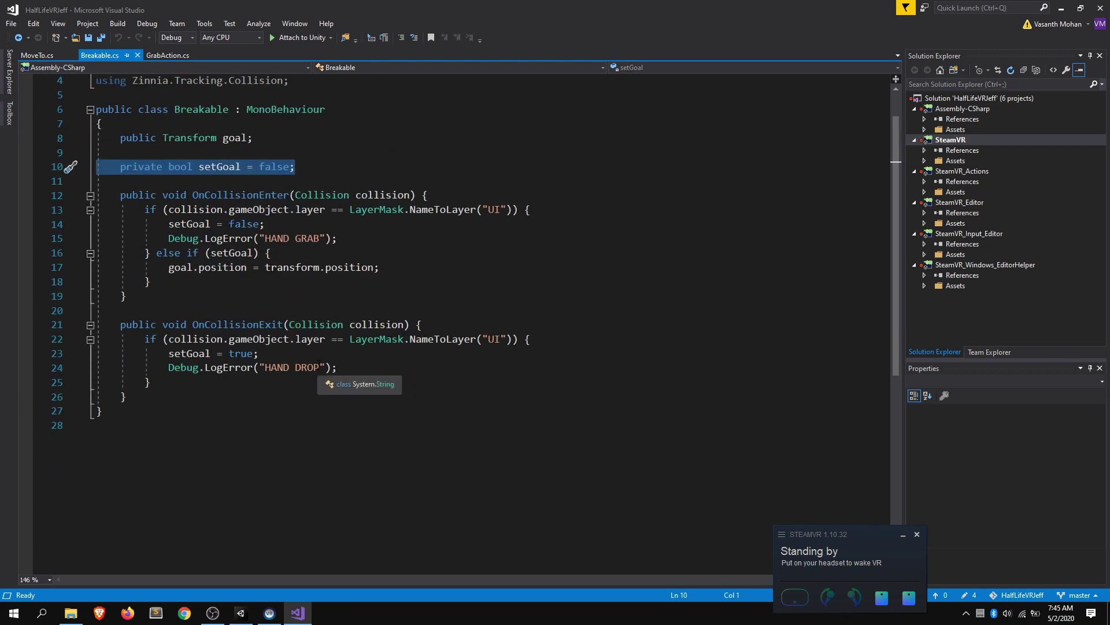
left_click_drag(354, 212, 508, 210)
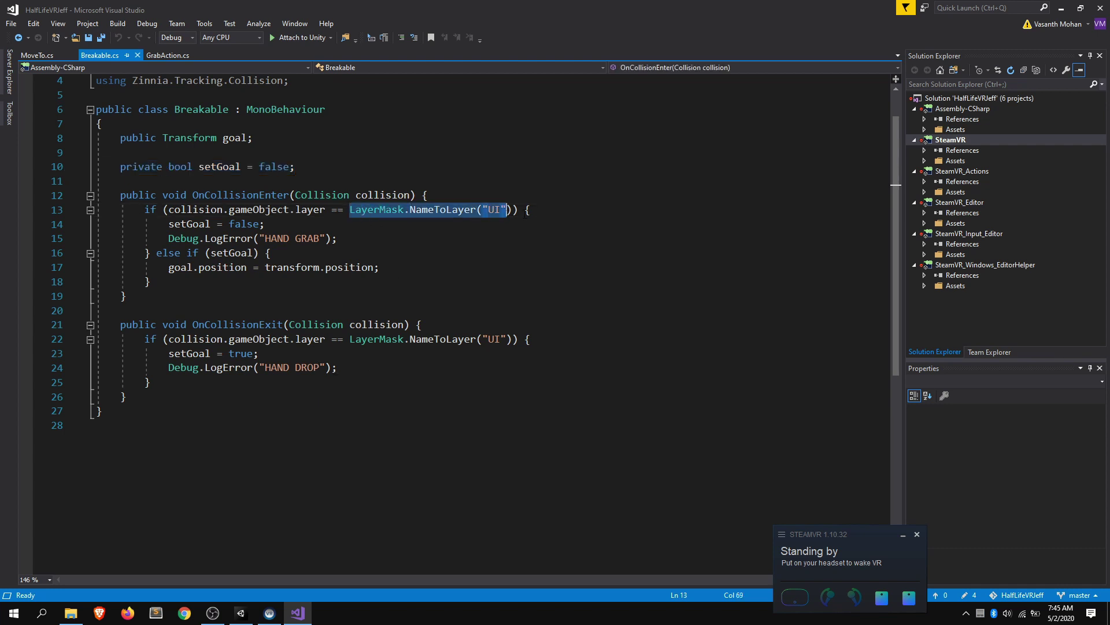
left_click(525, 209)
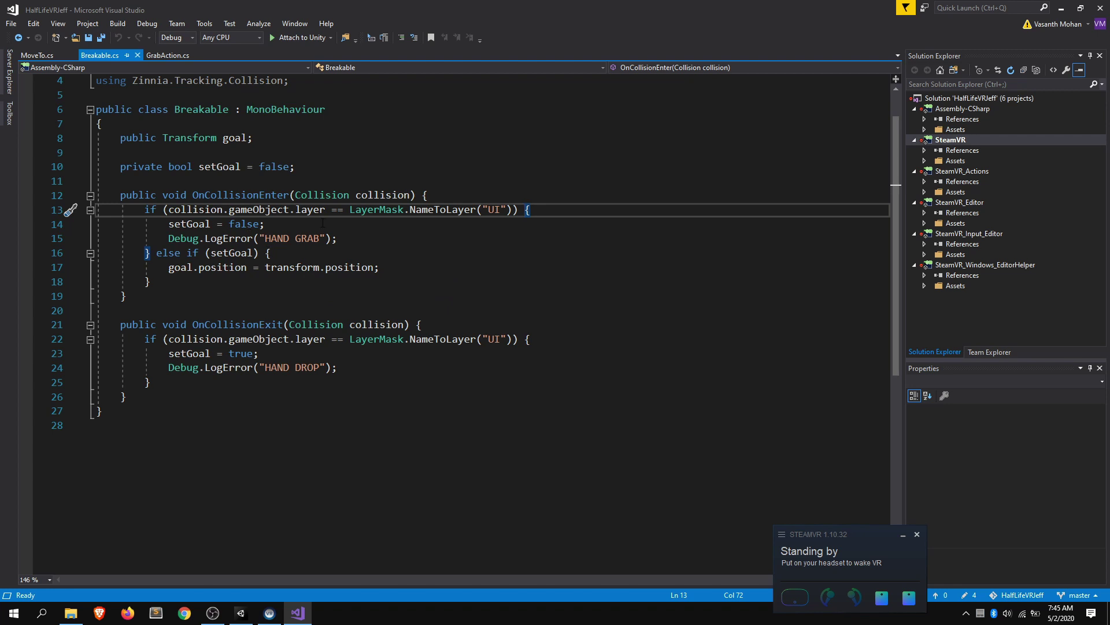
left_click_drag(386, 267, 87, 266)
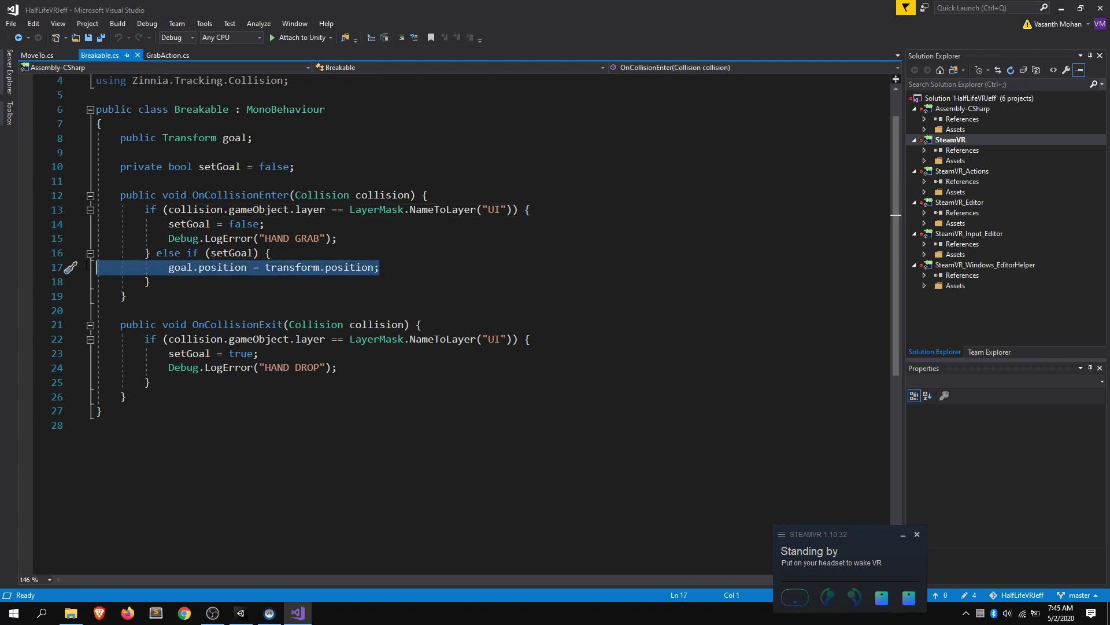
left_click(319, 252)
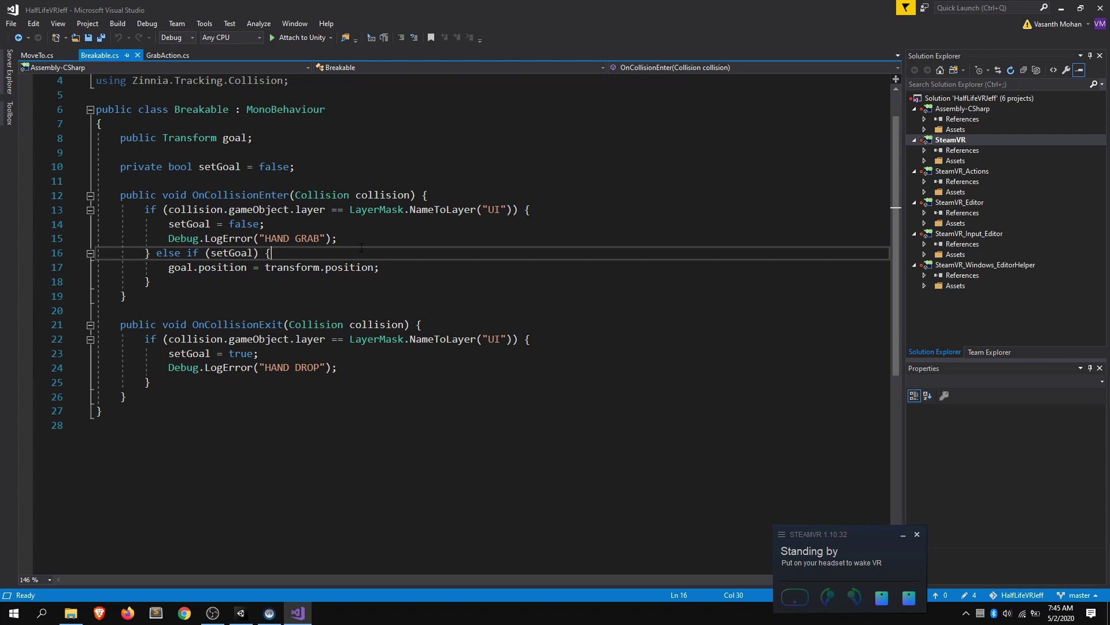
left_click(391, 262)
key("shift+Home")
key("shift+Home")
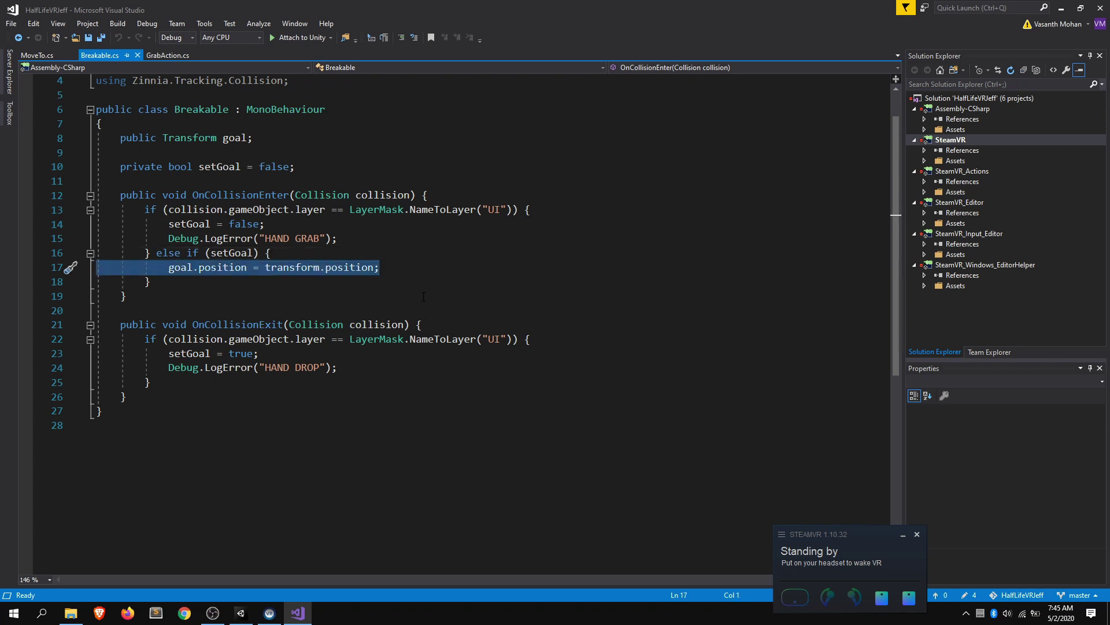
Check the cube's Rigidbody settings in Unity, and compare them with OnCollisionEnter and OnCollisionExit in Breakable.cs
key("alt+Tab")
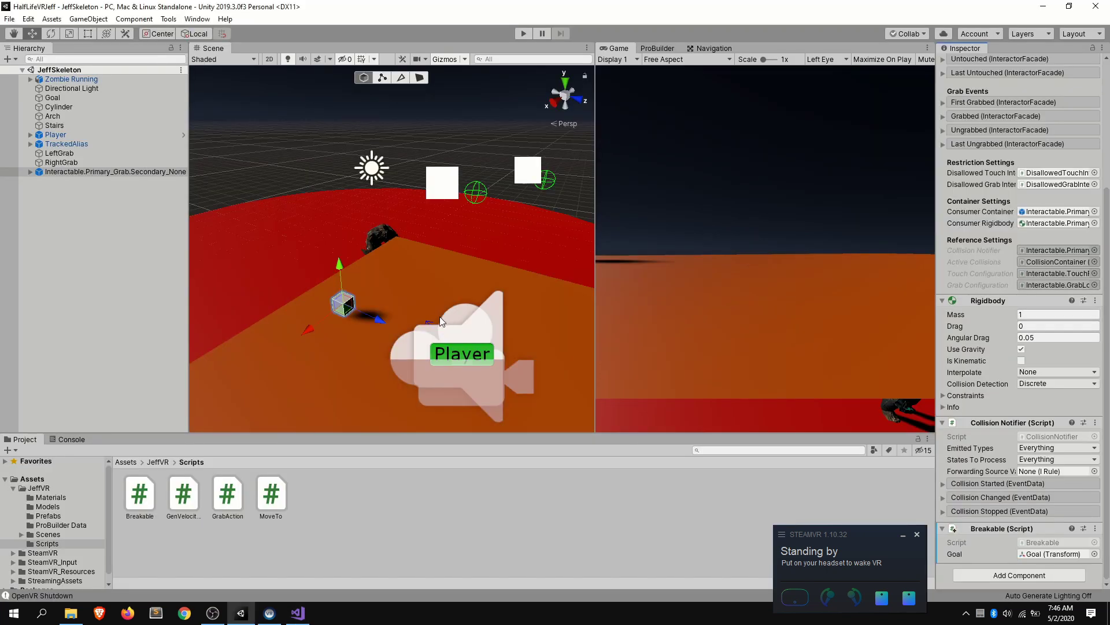
scroll(1041, 347, "up", 4)
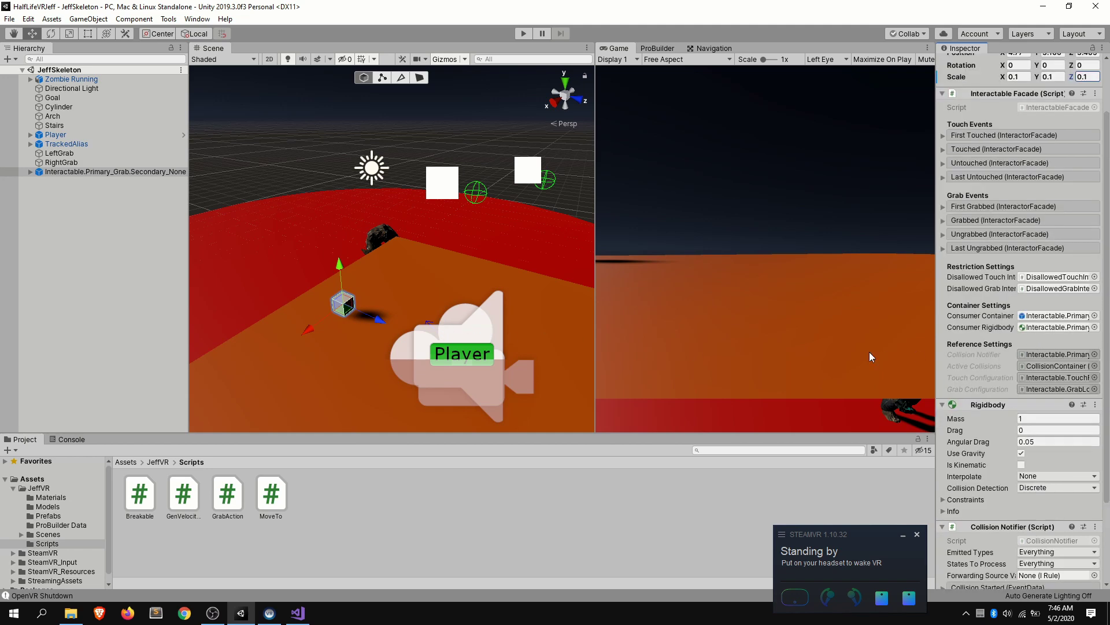
scroll(1006, 559, "down", 4)
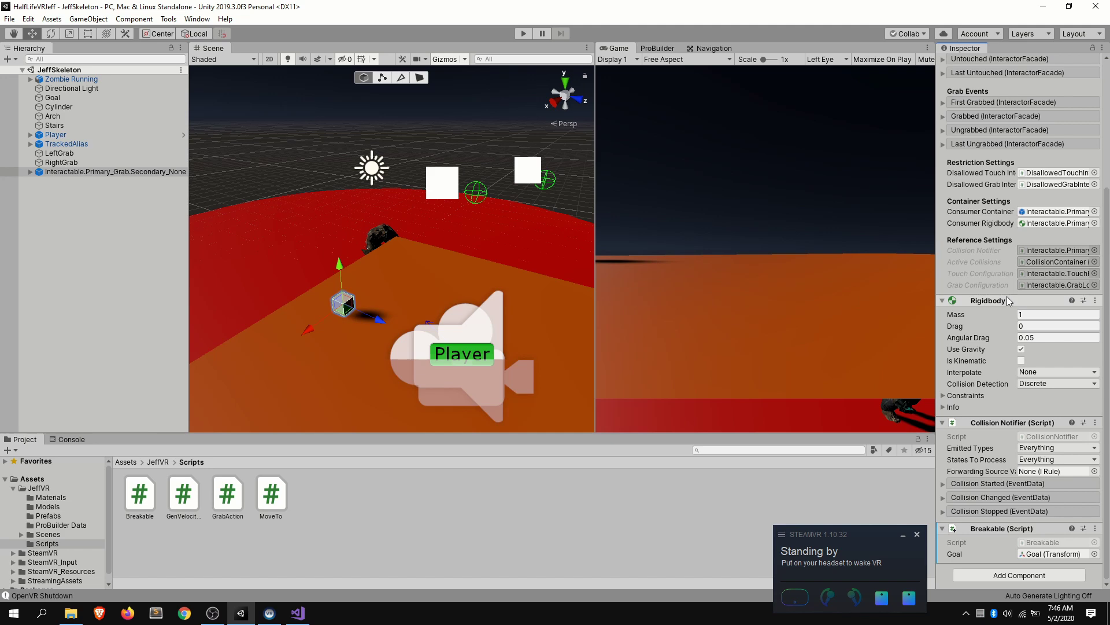
key("alt+Tab")
double_click(227, 195)
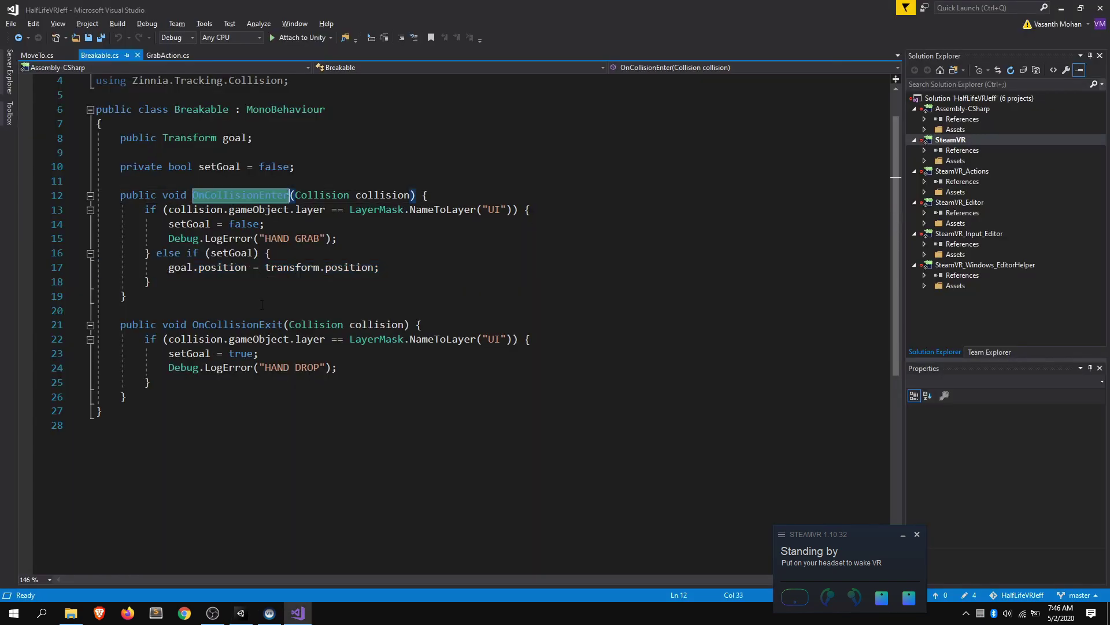
double_click(237, 325)
Return to Unity, play the scene and move the cube along Z off the orange platform, over the red floor
key("alt+Tab")
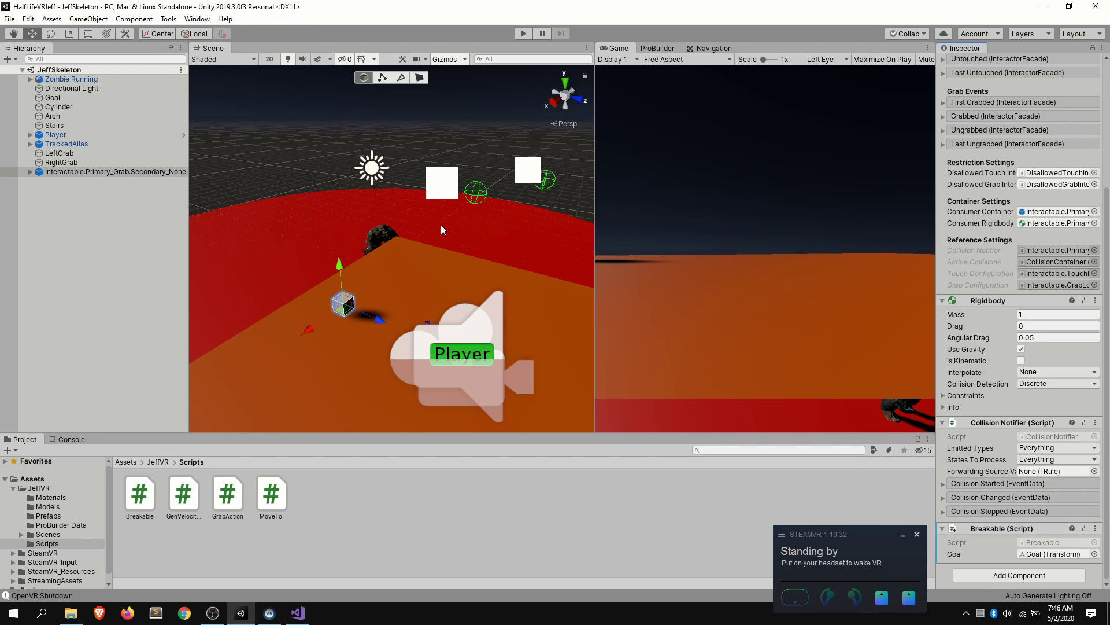
left_click(524, 33)
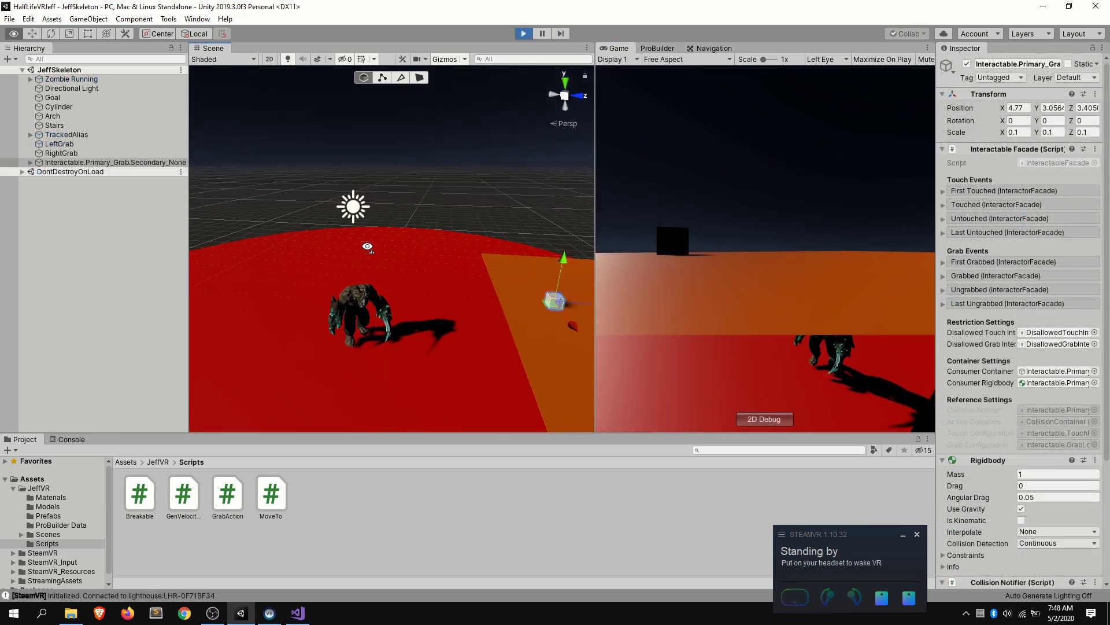
key("d")
mouse_move(367, 247)
right_mouse_down()
mouse_move(391, 266)
mouse_move(381, 277)
mouse_move(374, 231)
right_mouse_up()
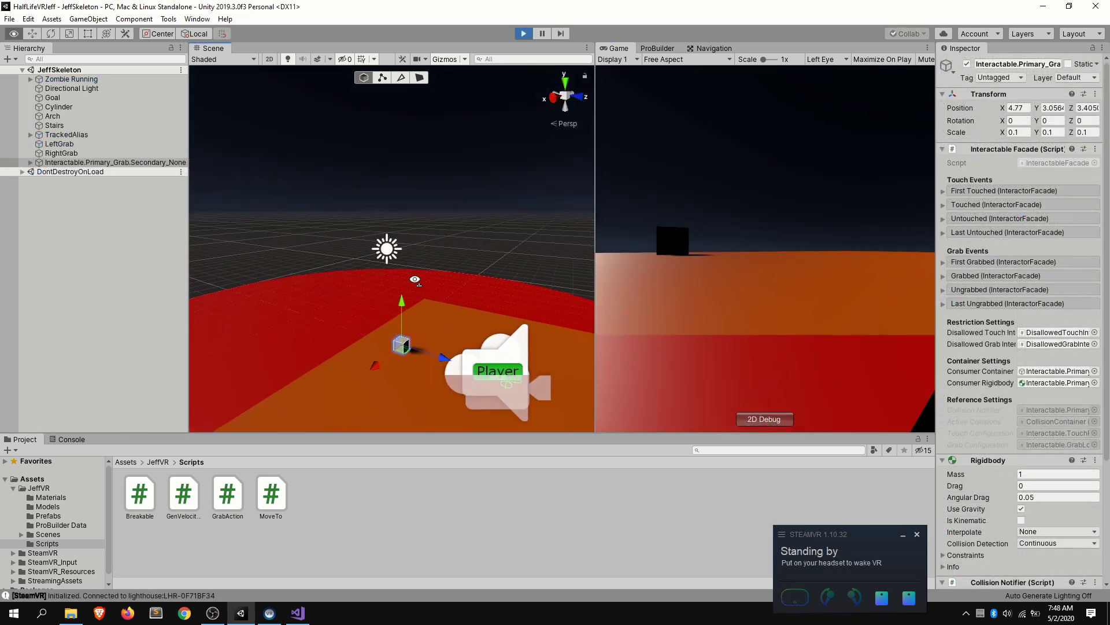
key("a")
right_click_drag(414, 282, 408, 306)
key("w")
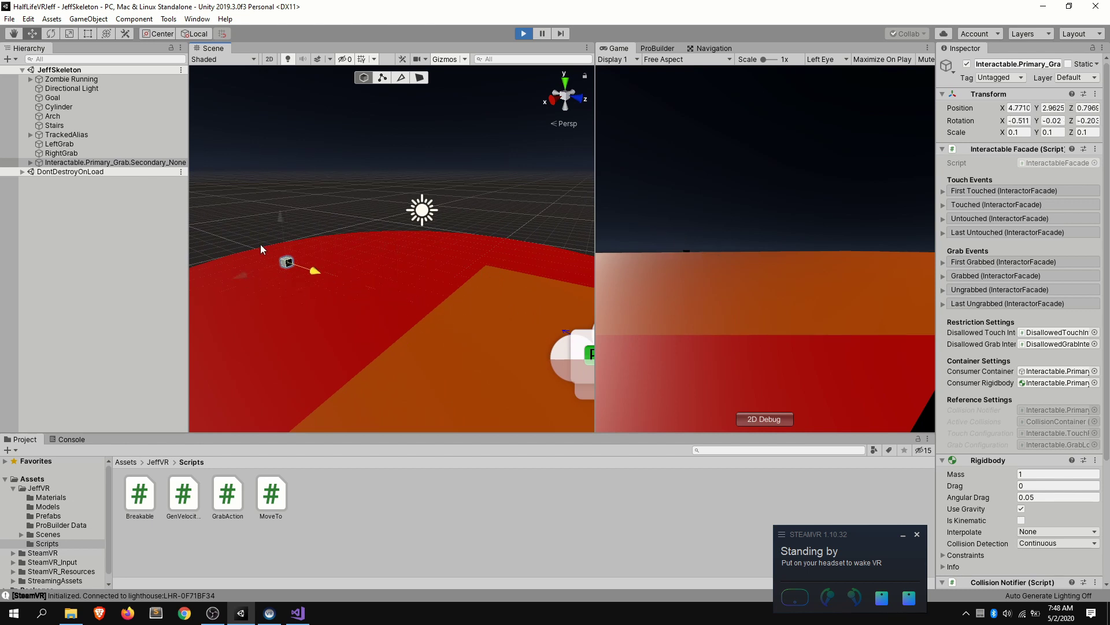
right_click_drag(382, 346, 394, 367)
key("a")
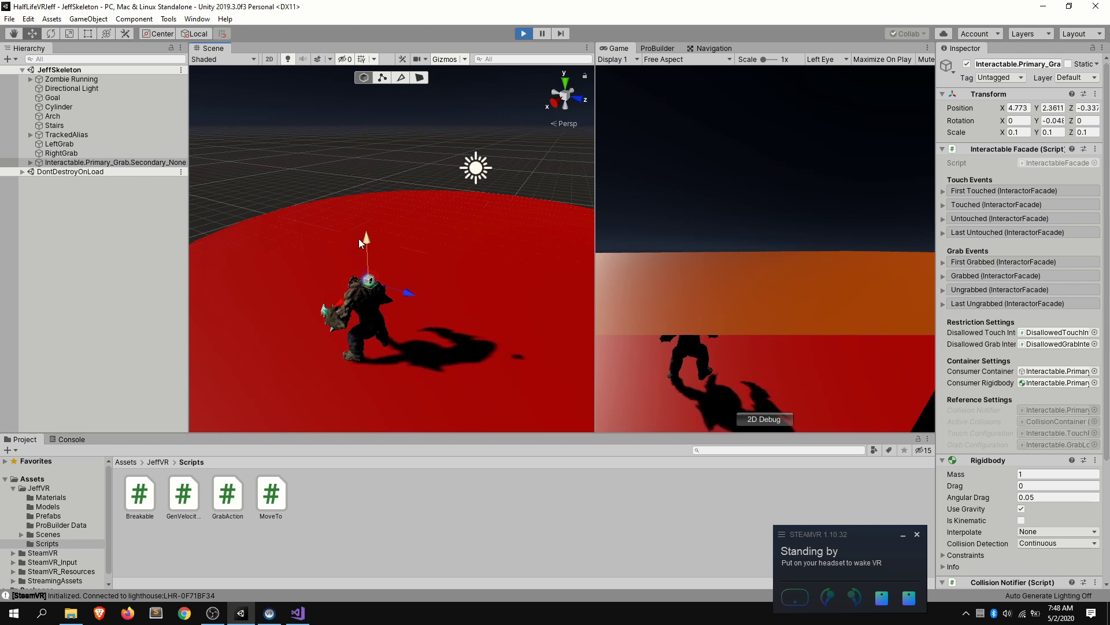
Move the cube around the red floor to test the zombie's pursuit, ending at about X 4.92, Y 0.1, Z -3.51
left_click_drag(372, 347, 425, 169)
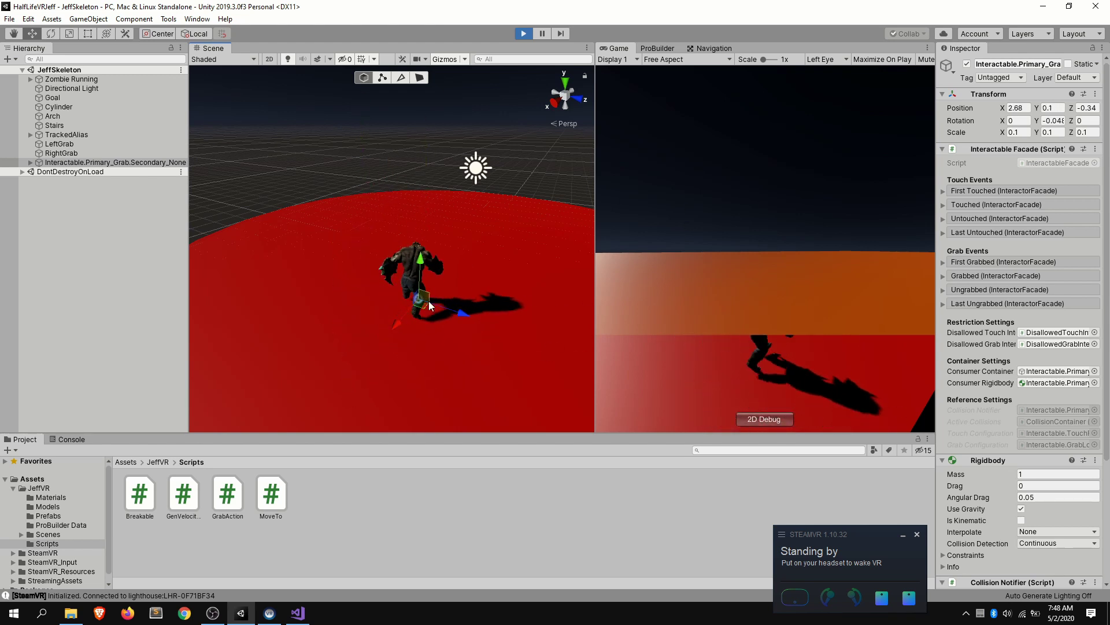
left_click_drag(426, 296, 293, 189)
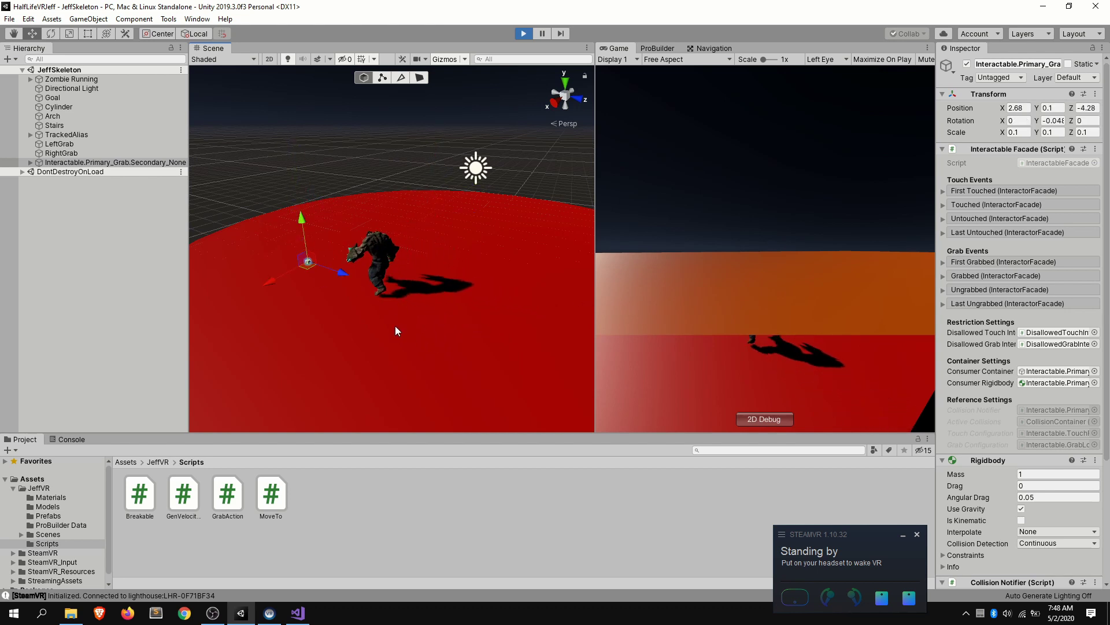
left_click_drag(312, 260, 500, 214)
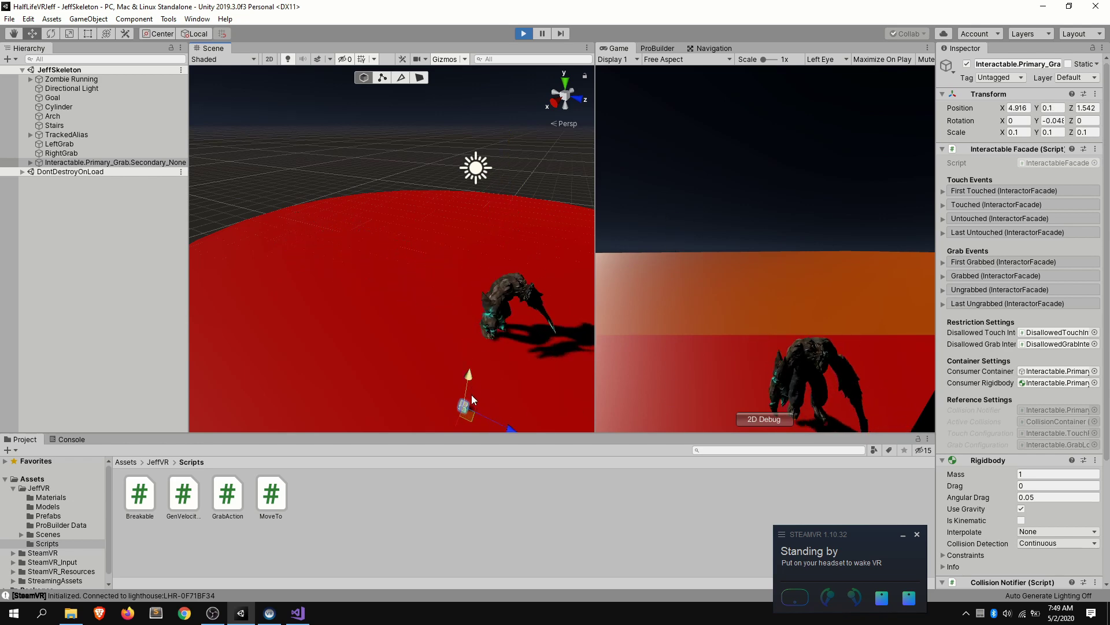
right_click_drag(471, 394, 504, 396)
left_click_drag(493, 388, 276, 245)
right_click_drag(301, 275, 319, 271)
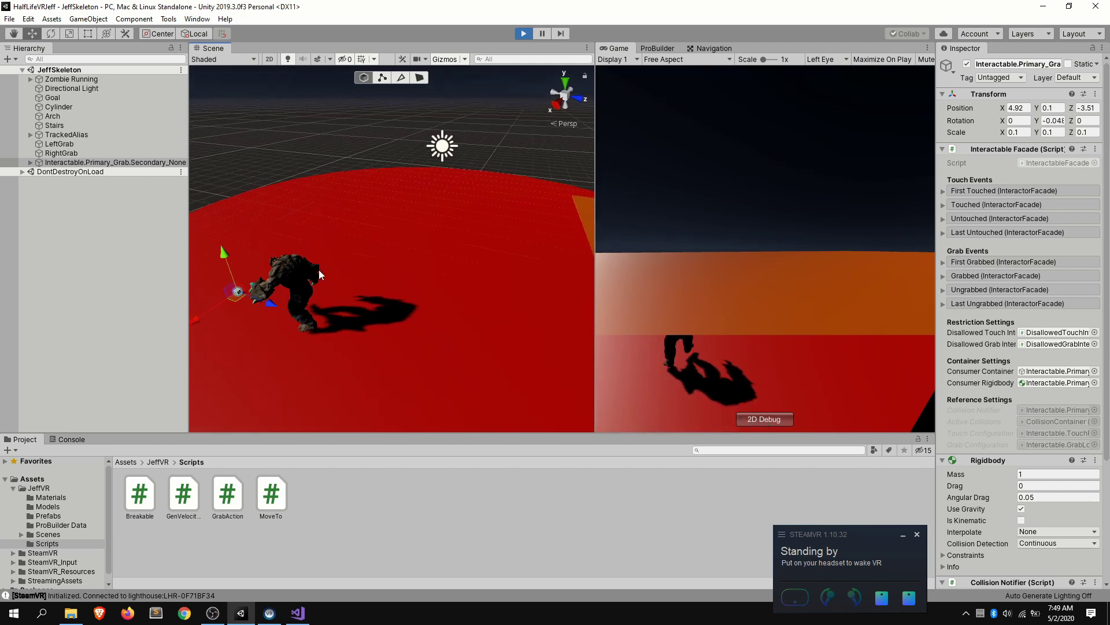
right_click_drag(444, 190, 379, 191)
left_click_drag(579, 127, 451, 218, "alt")
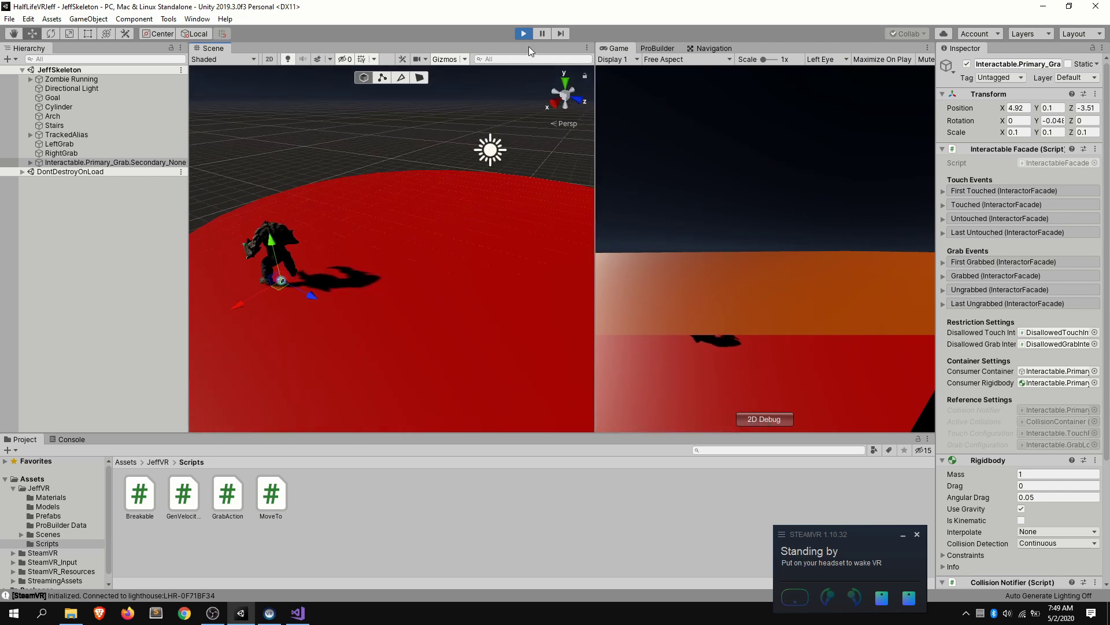
Stop the running scene and review the collision handlers in Breakable.cs in Visual Studio
left_click(523, 34)
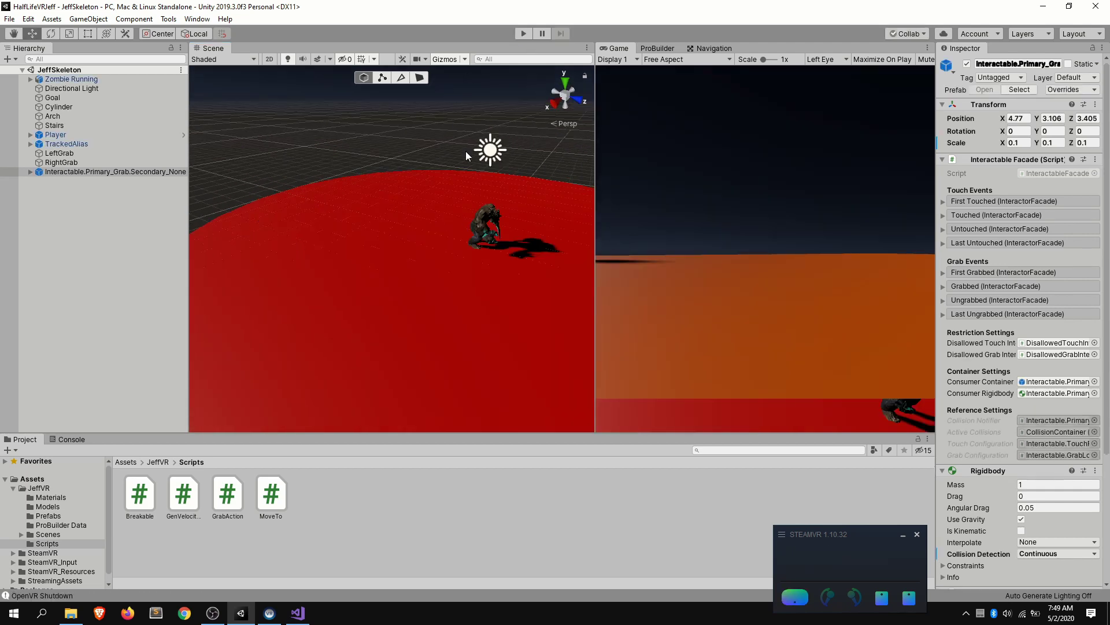
key("alt+Tab")
left_click(428, 338)
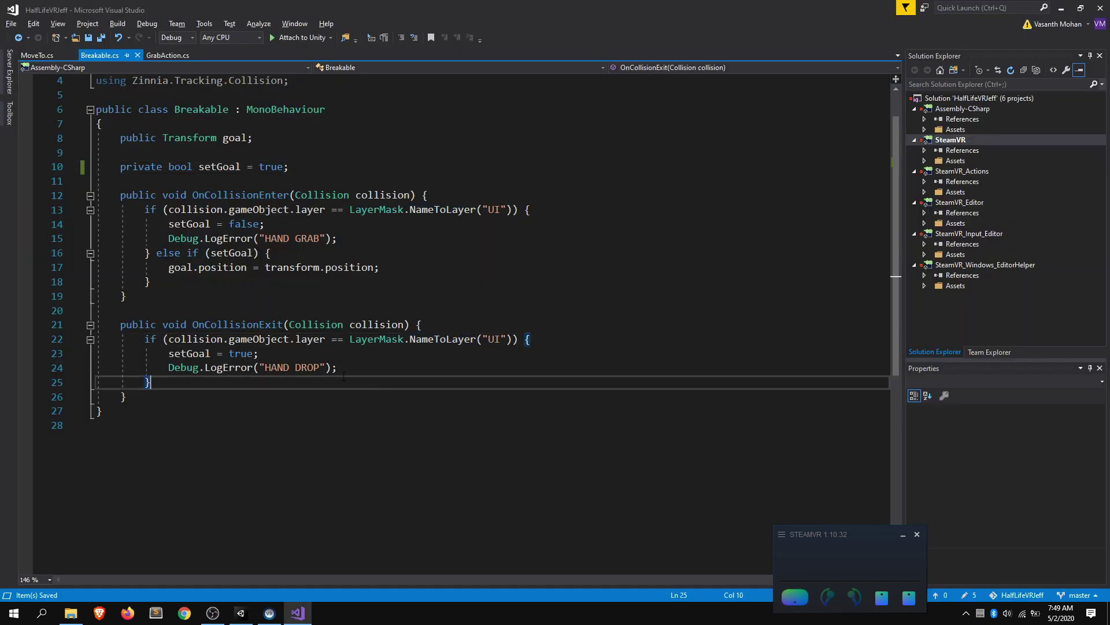
left_click_drag(347, 382, 199, 253)
left_click(306, 238)
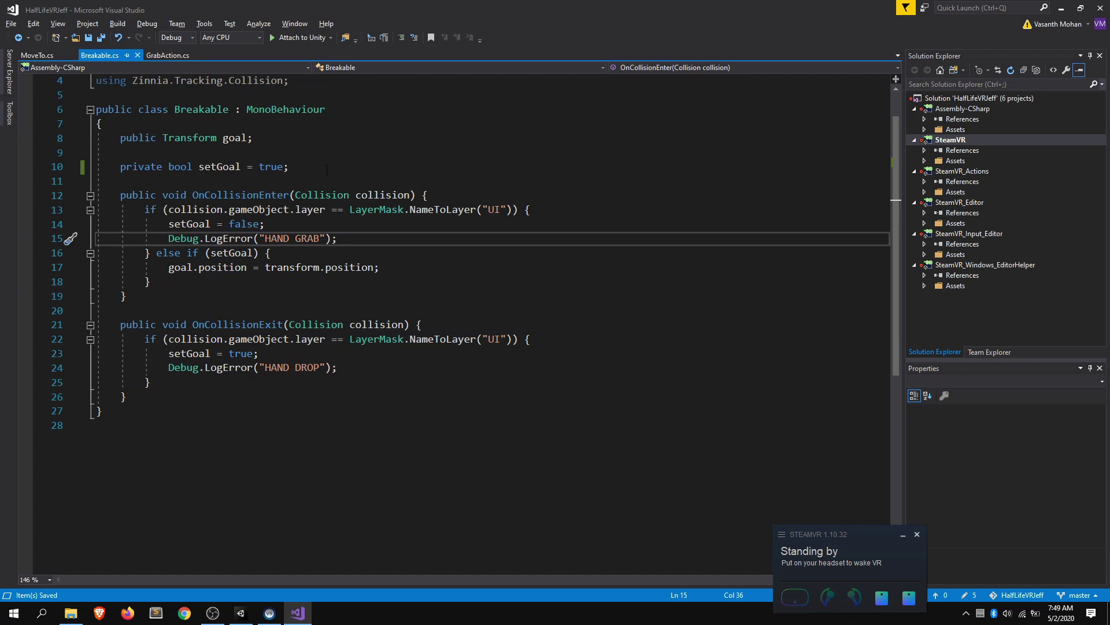
Set the initial value of setGoal to false in Breakable.cs, save the script and return to Unity
key("alt+Tab")
key("alt+Tab")
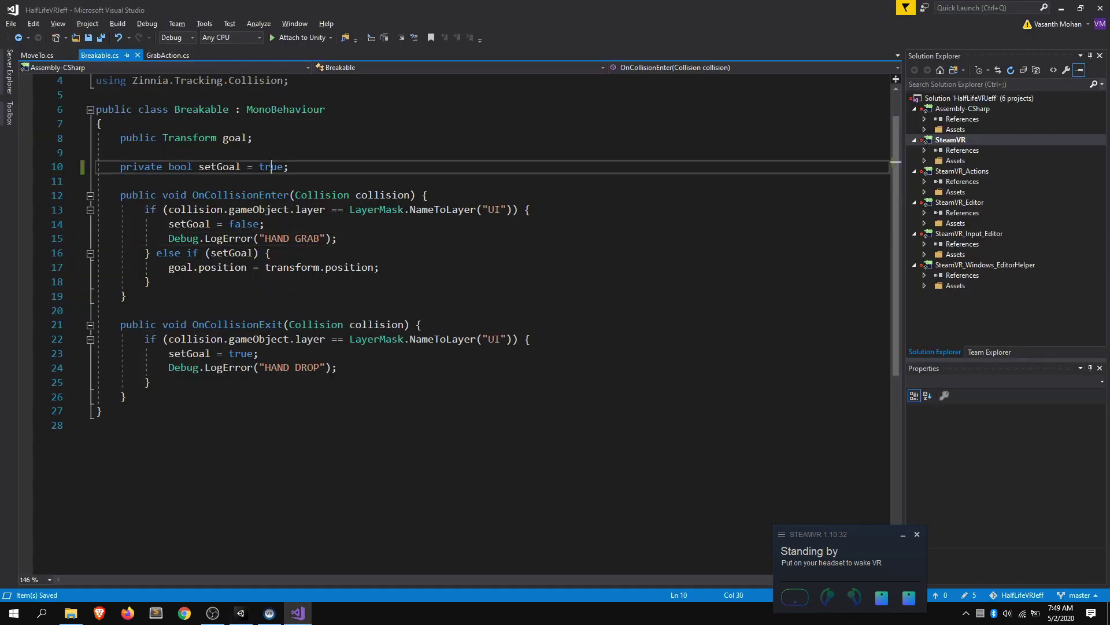
double_click(270, 166)
type("false")
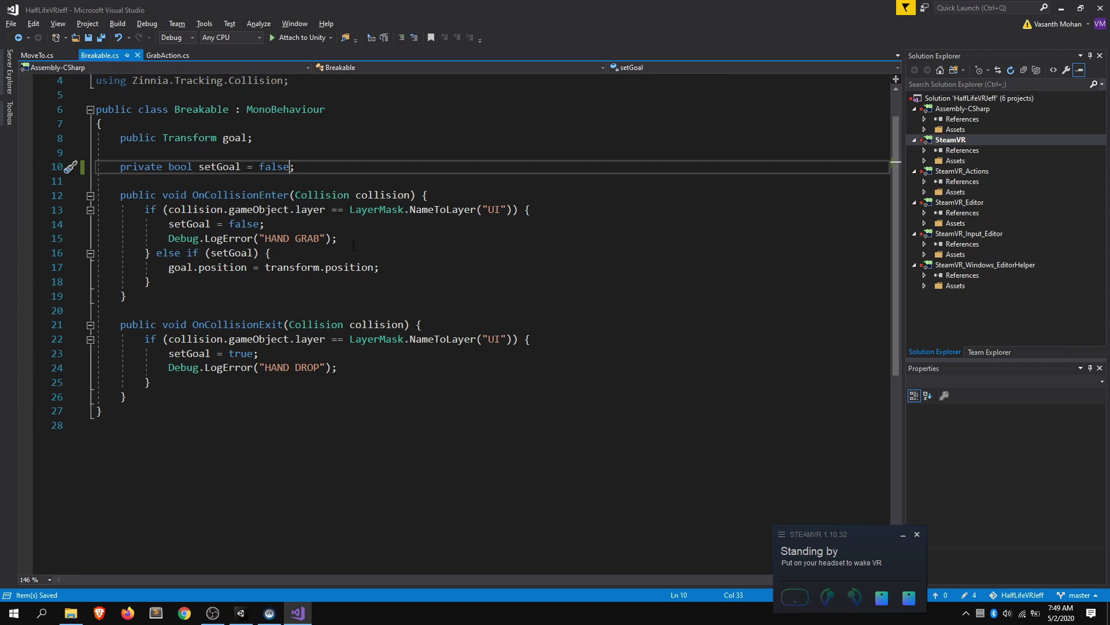
key("alt+Tab")
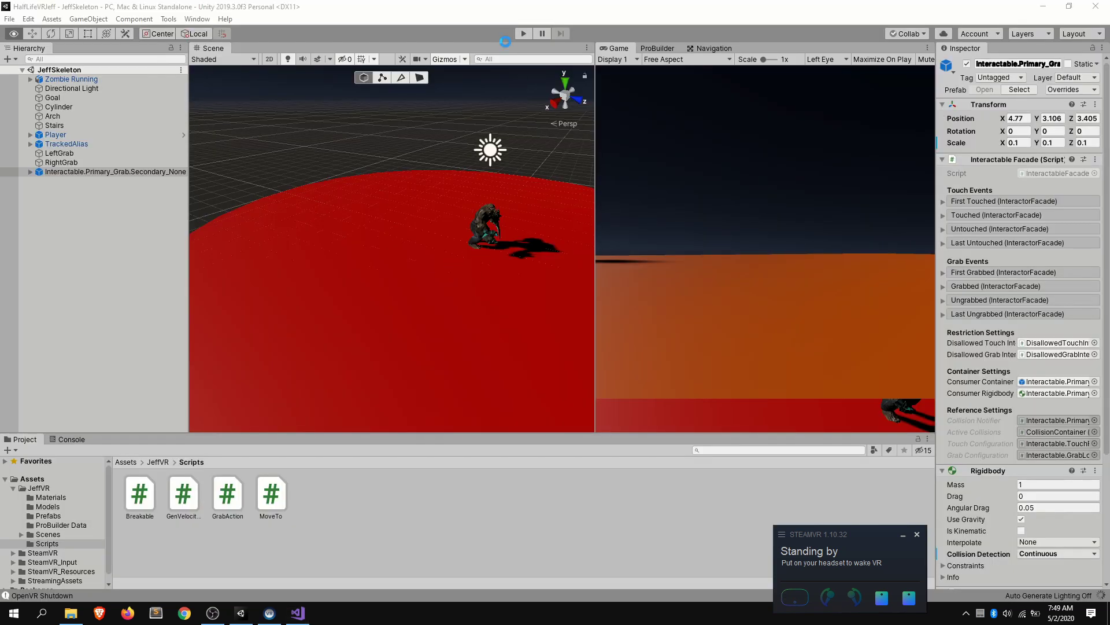
Recheck the private setGoal declaration in Breakable.cs in Visual Studio, with a brief look back at the Unity scene
key("alt+Tab")
left_click_drag(173, 166, 340, 154)
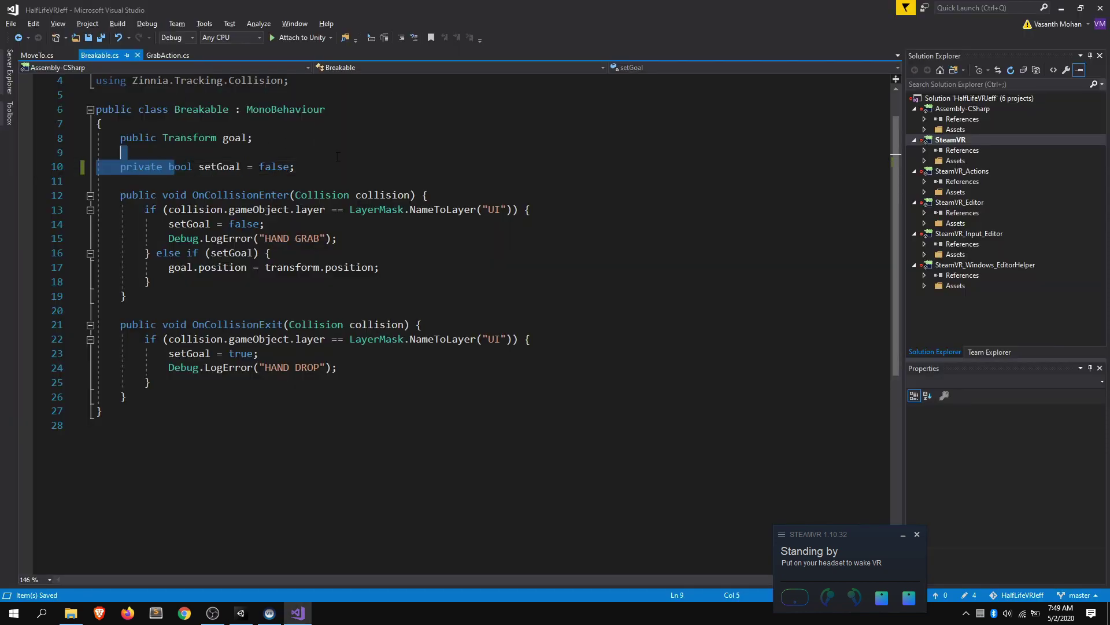
left_click(339, 166)
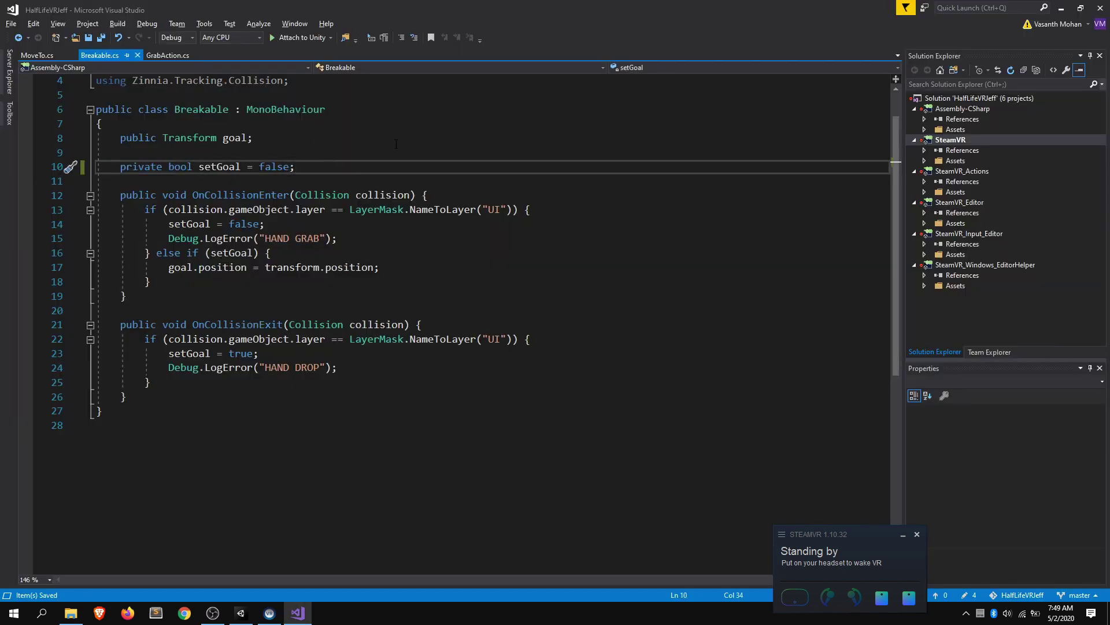
key("alt+Tab")
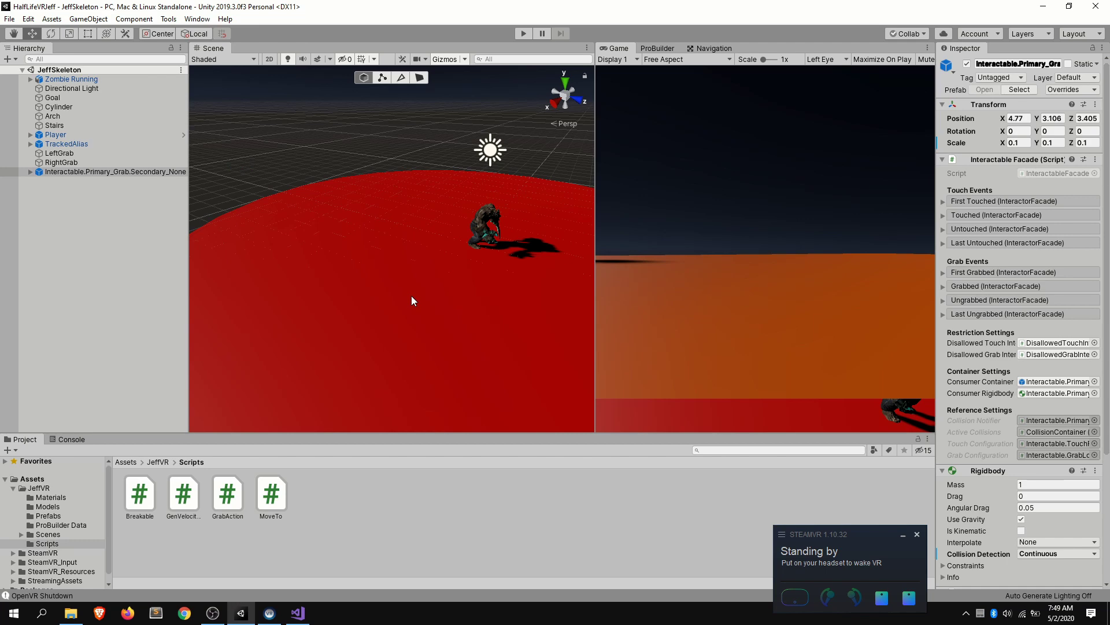
key("alt+Tab")
double_click(274, 166)
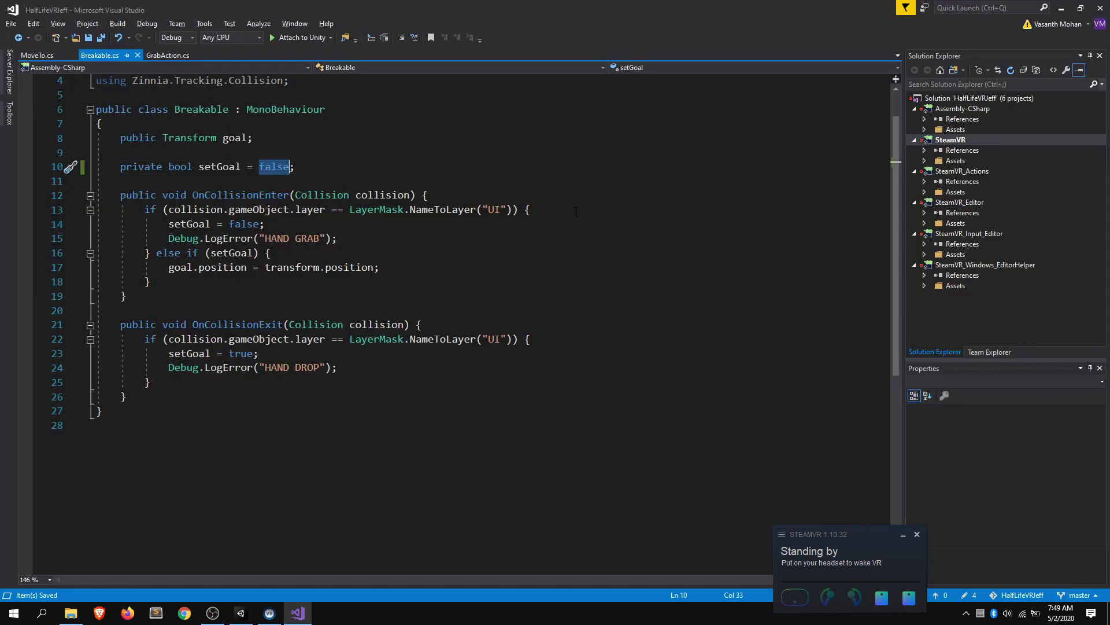
Frame the interactable cube on the orange platform in Unity, and review OnCollisionExit in Breakable.cs
key("alt+Tab")
key("f")
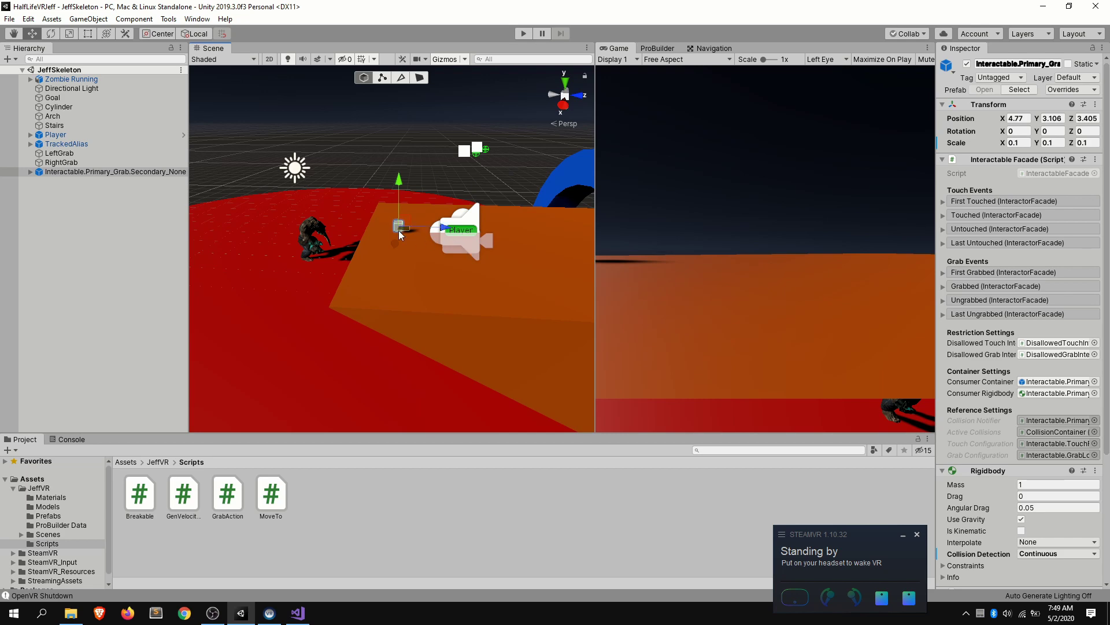
key("alt+Tab")
key("alt+Tab")
key("alt+Tab")
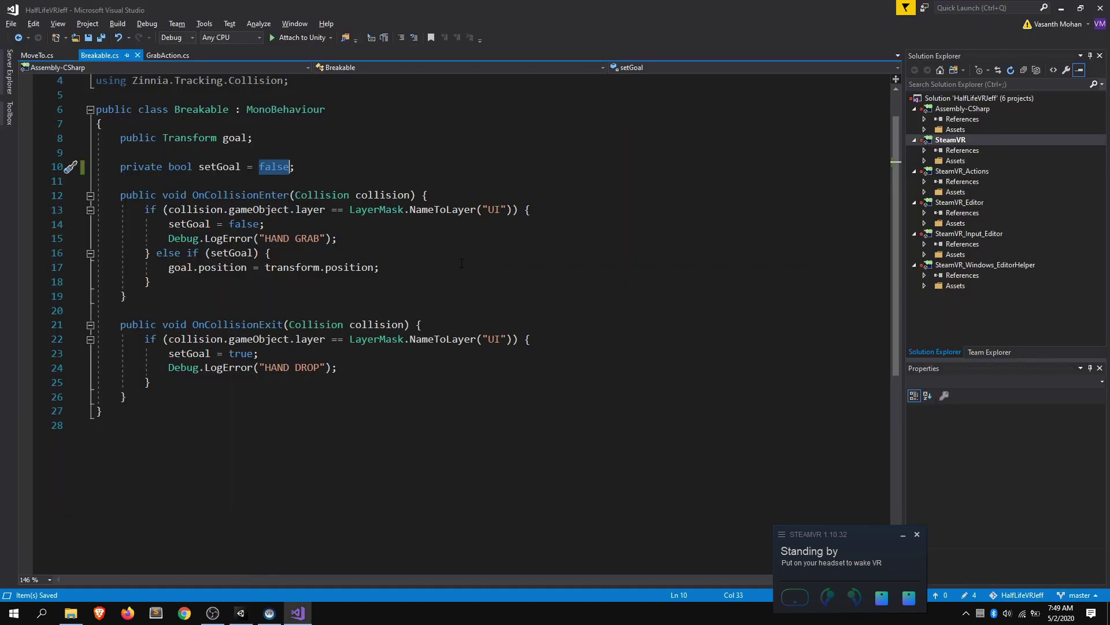
left_click_drag(126, 397, 114, 324)
left_click(341, 352)
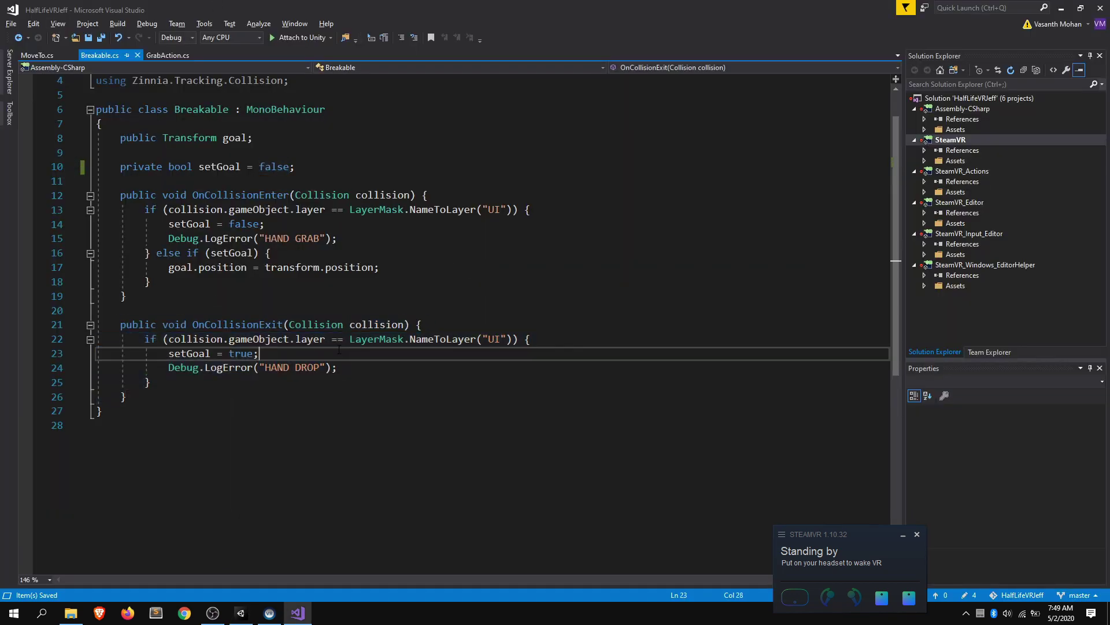
Return to Unity and inspect the cube in the scene along with its Rigidbody, Collision Notifier and Breakable components
key("alt+Tab")
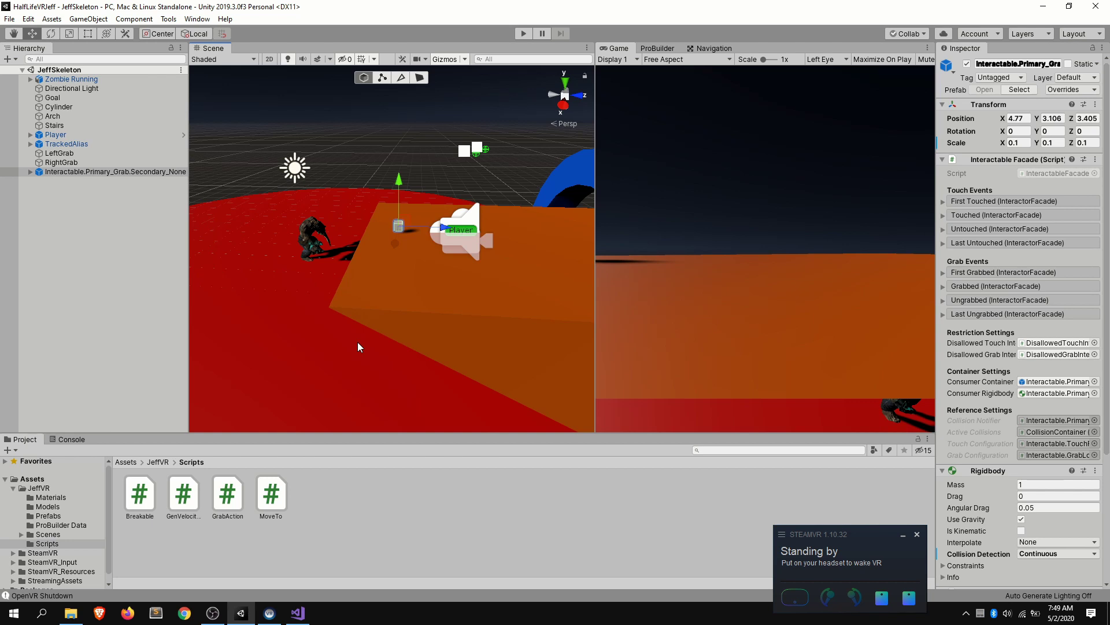
right_click_drag(431, 263, 459, 330)
key("w")
key("alt+Tab")
Look over MoveTo.cs and Breakable.cs in Visual Studio, and view the zombie, red floor and platform in Unity's scene
key("alt+Tab")
scroll(961, 393, "down", 5)
key("alt+Tab")
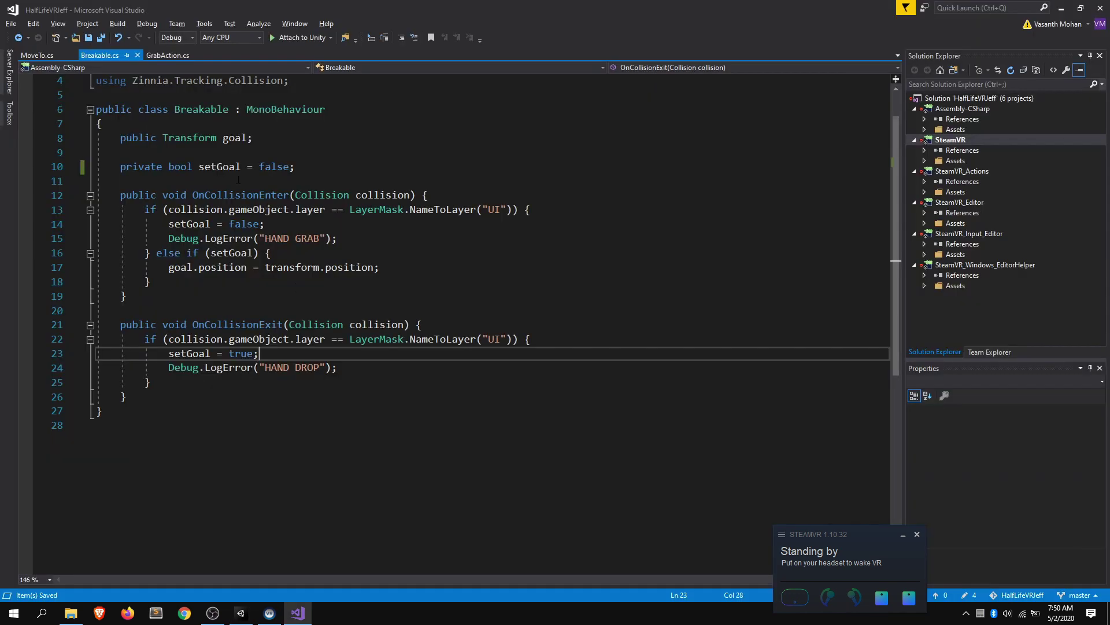
left_click(47, 55)
left_click(119, 56)
key("alt+Tab")
right_click_drag(349, 248, 422, 263)
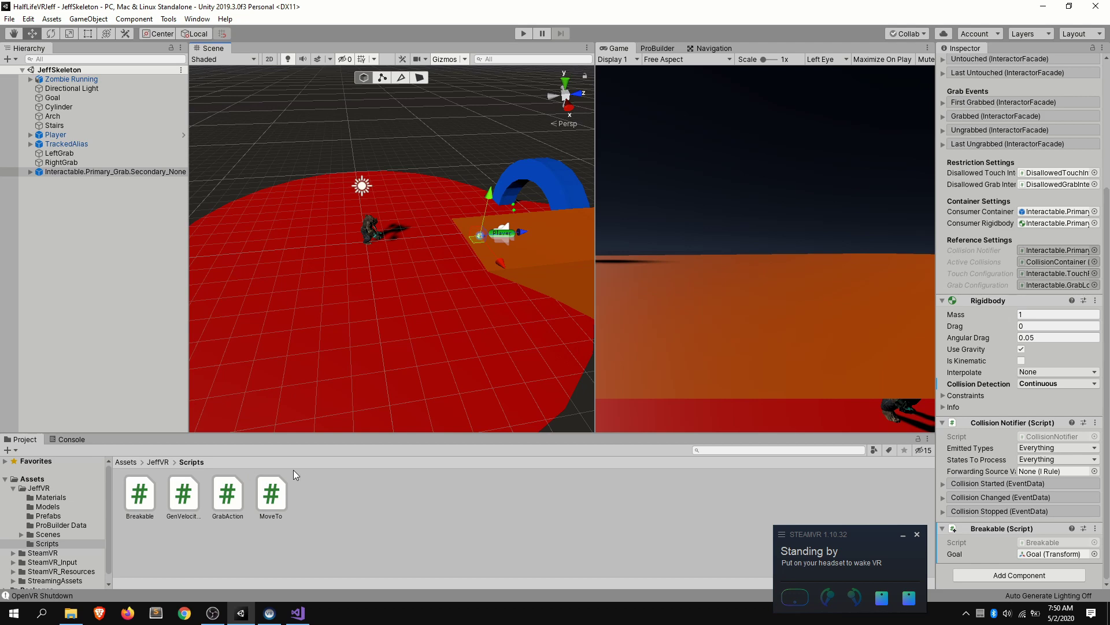
right_click_drag(451, 291, 465, 293)
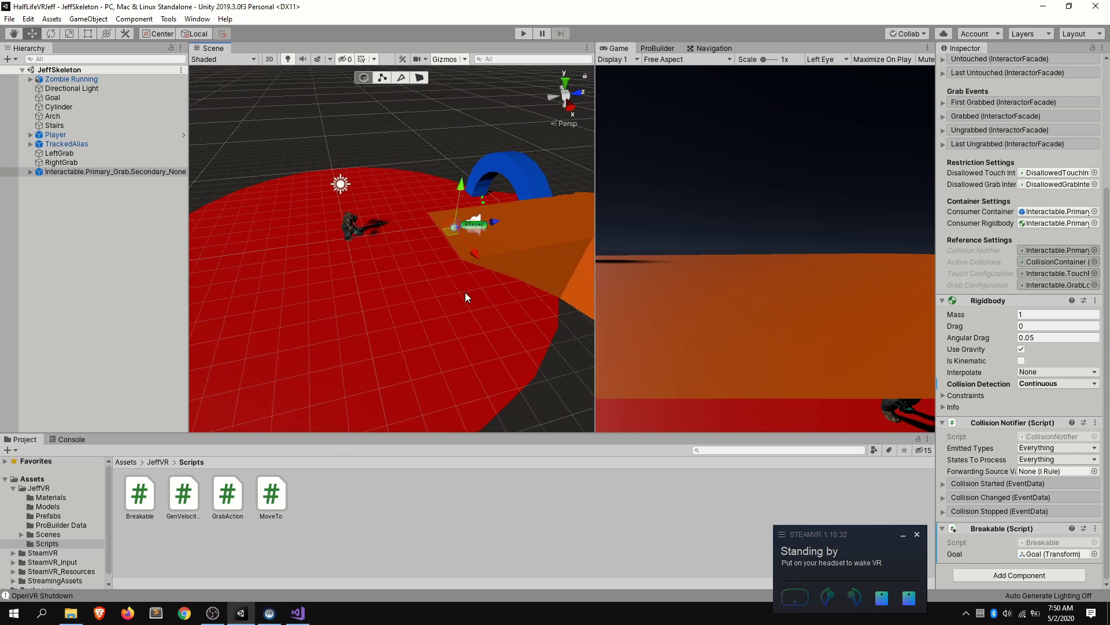